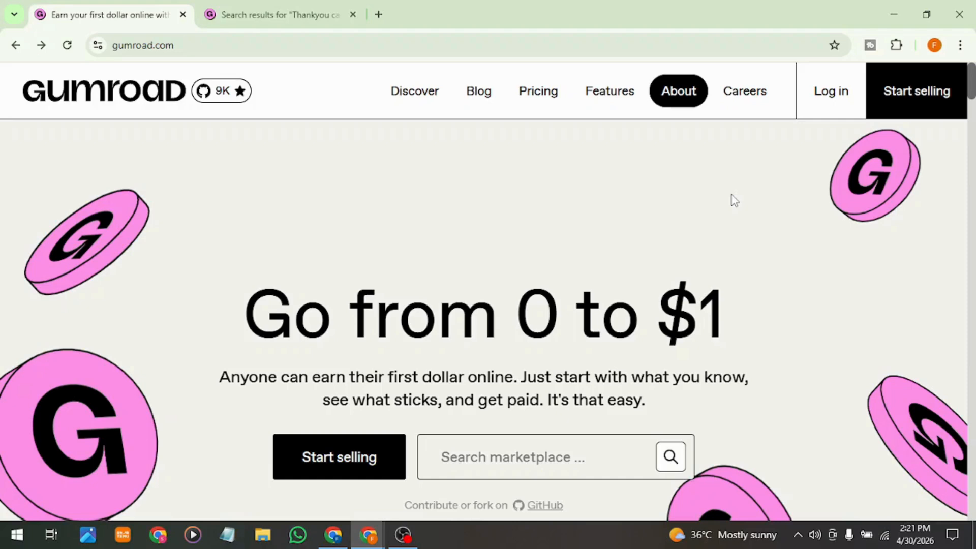
# Step: Examine the Gumroad homepage from top to bottom, covering its selling features, creator earnings, testimonials and product categories
pyautogui.scroll(-3, 732, 199)
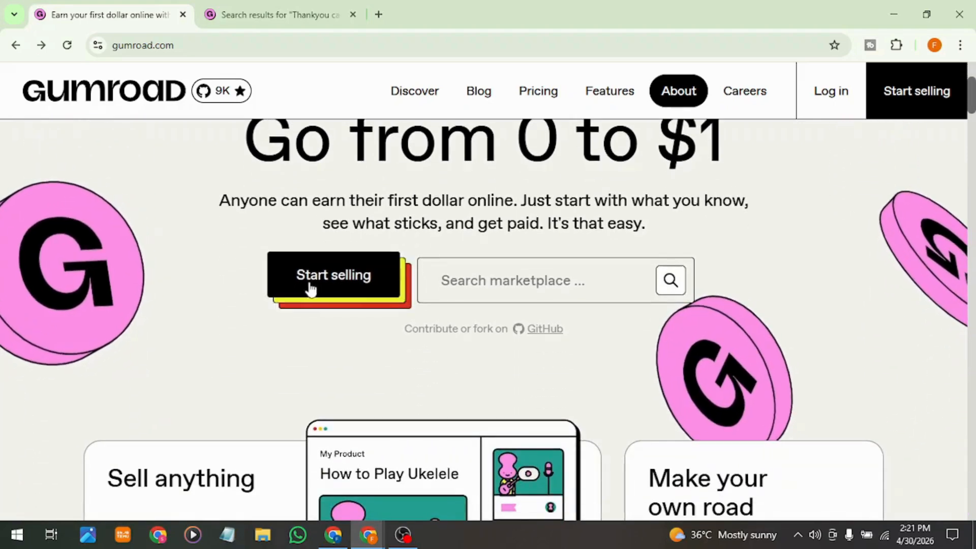
pyautogui.click(570, 295)
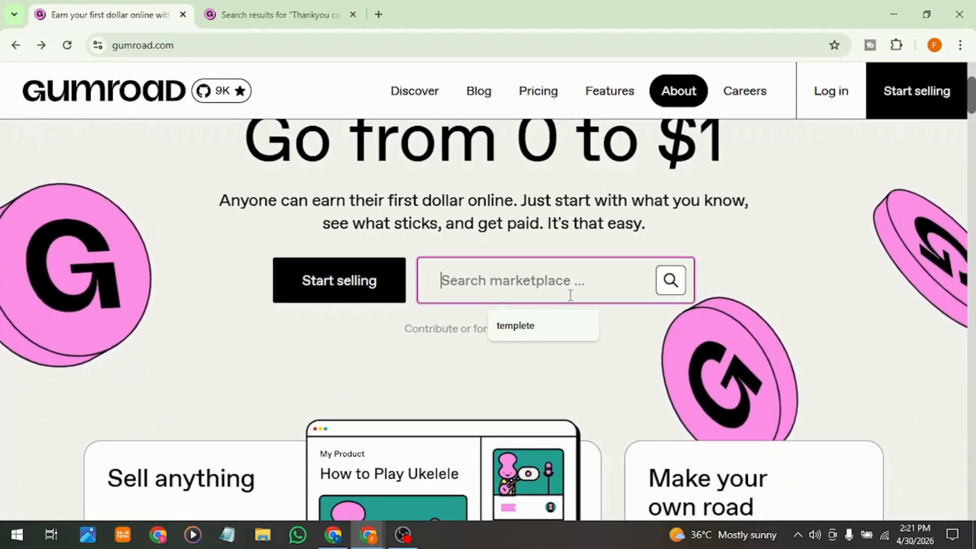
pyautogui.click(445, 395)
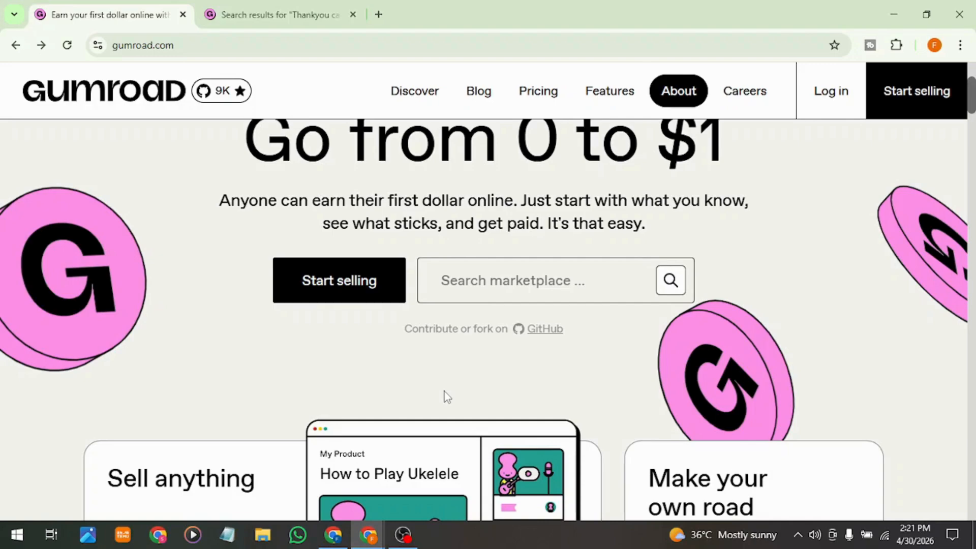
pyautogui.scroll(-6, 449, 351)
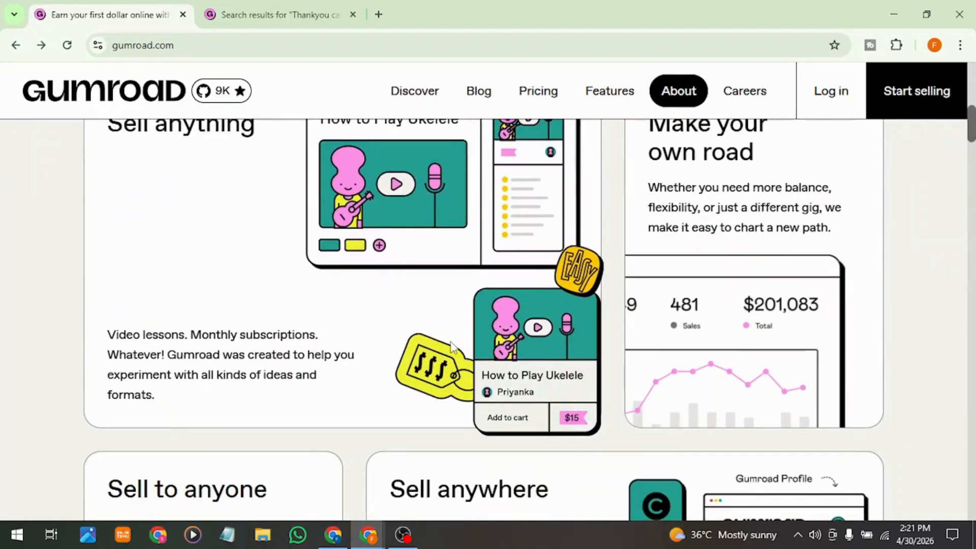
pyautogui.scroll(-7, 452, 347)
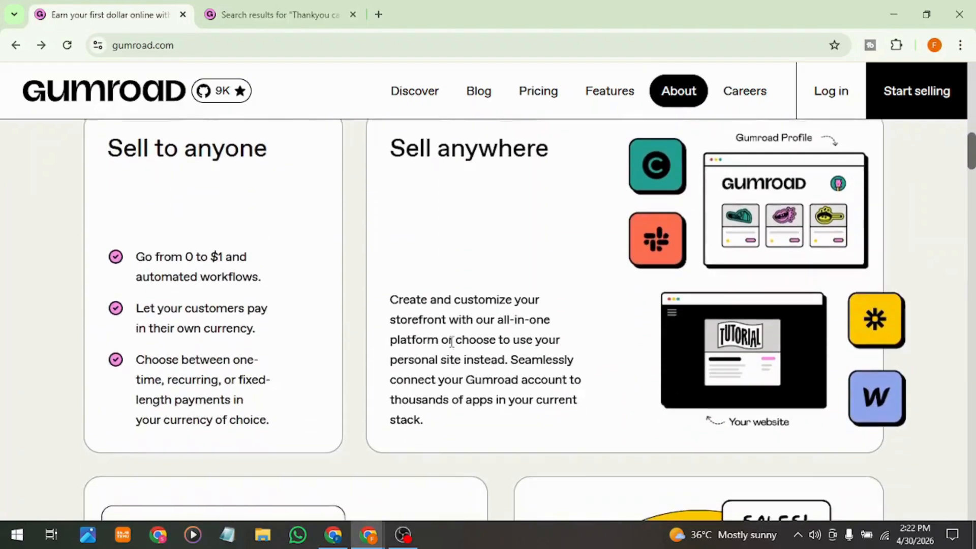
pyautogui.scroll(-1, 451, 342)
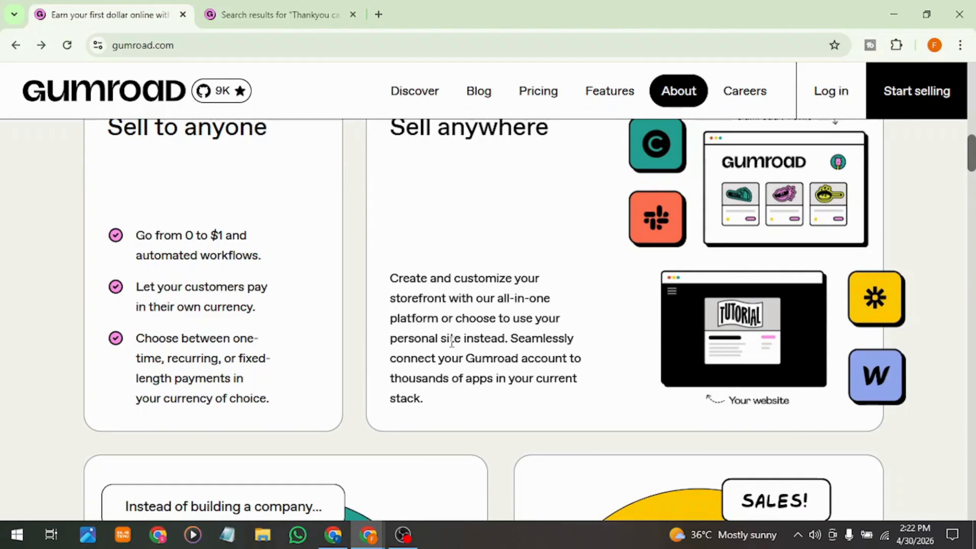
pyautogui.scroll(-8, 452, 341)
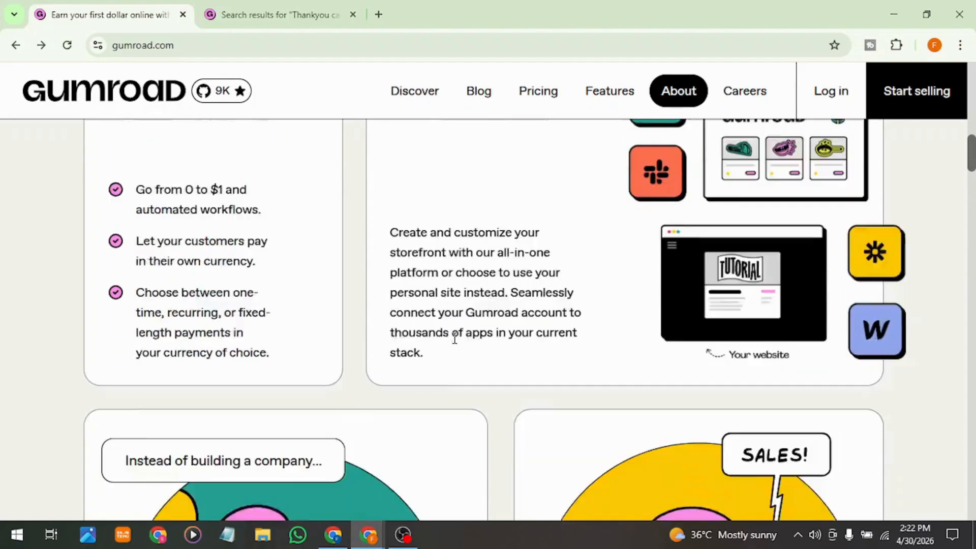
pyautogui.scroll(-7, 454, 344)
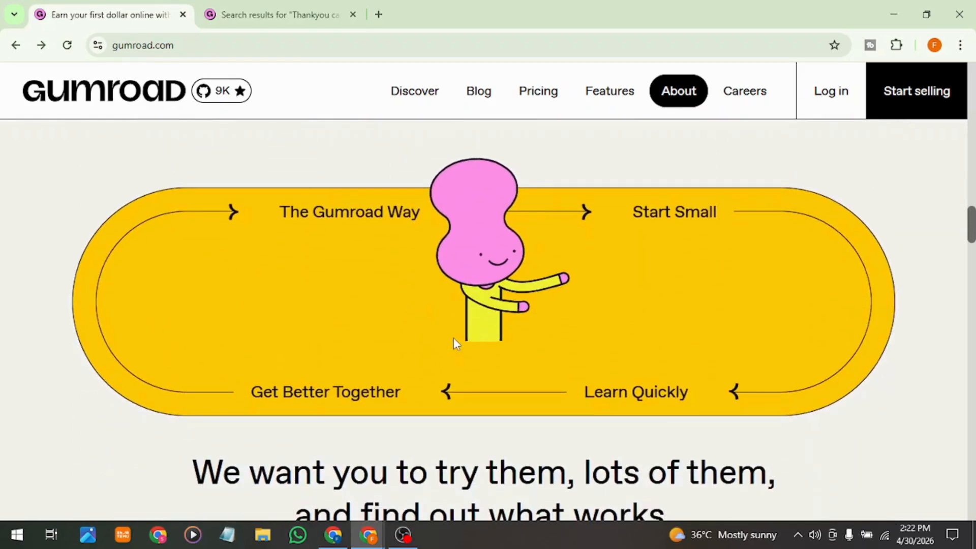
pyautogui.scroll(-9, 454, 342)
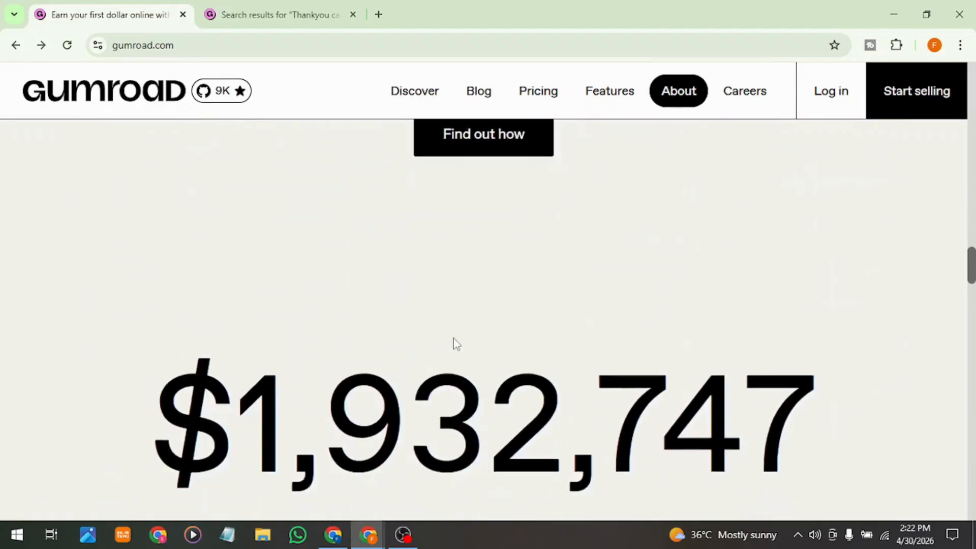
pyautogui.scroll(-3, 456, 344)
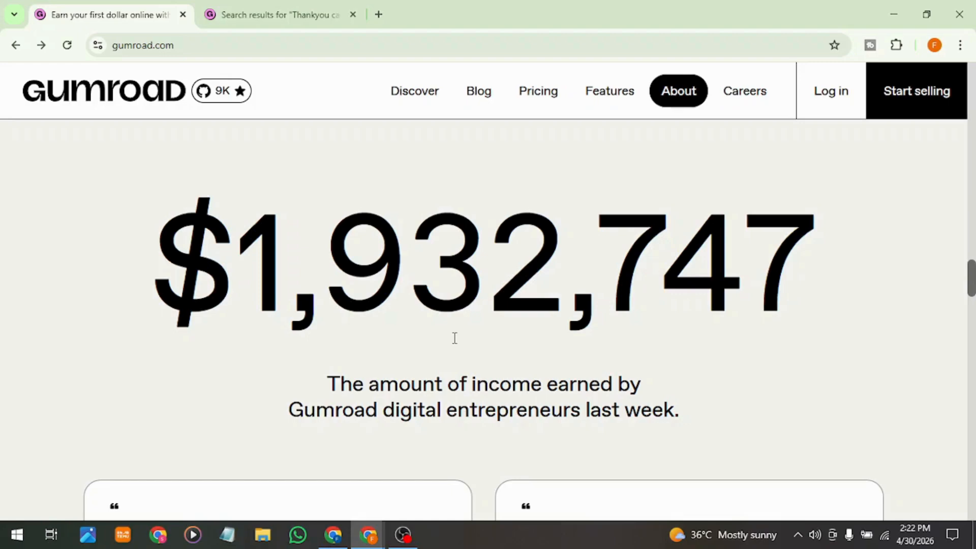
pyautogui.scroll(-7, 455, 338)
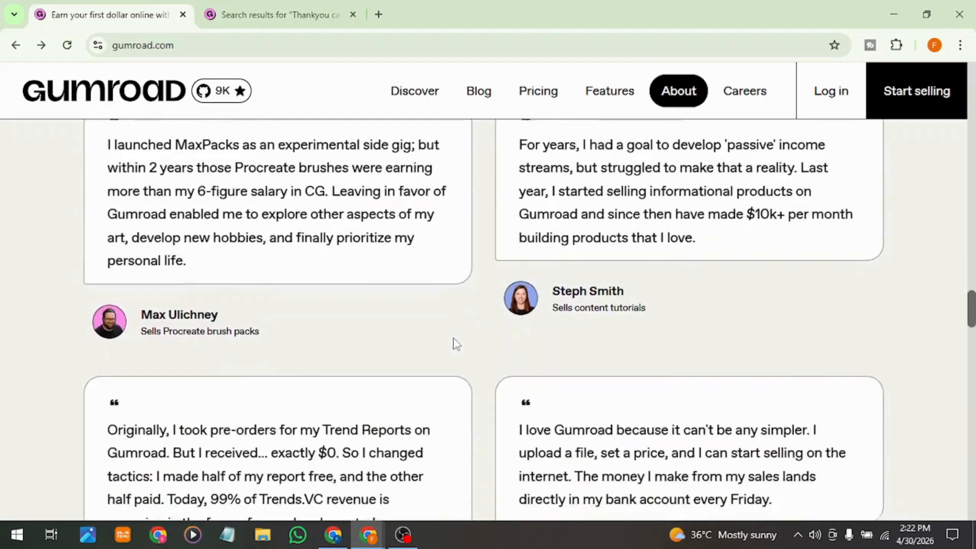
pyautogui.scroll(-10, 454, 344)
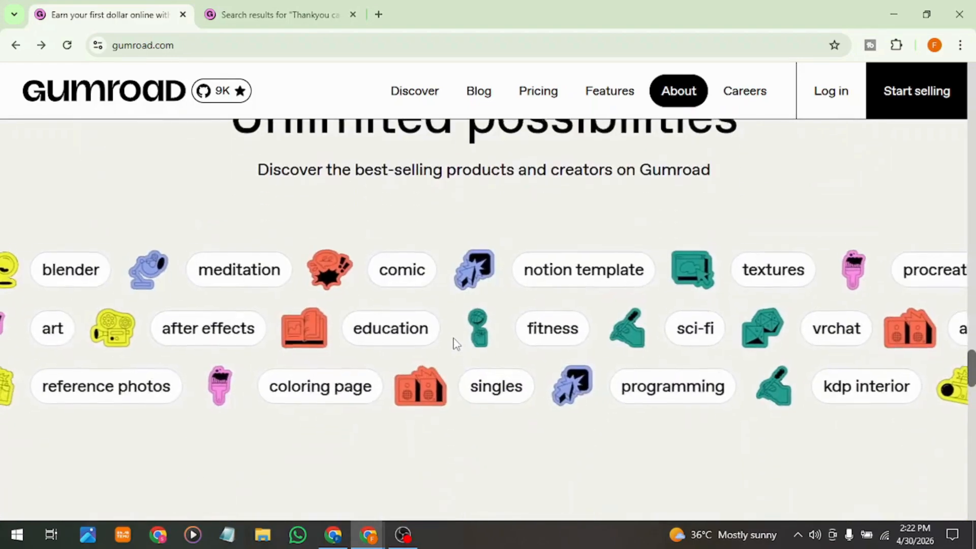
pyautogui.scroll(-6, 456, 345)
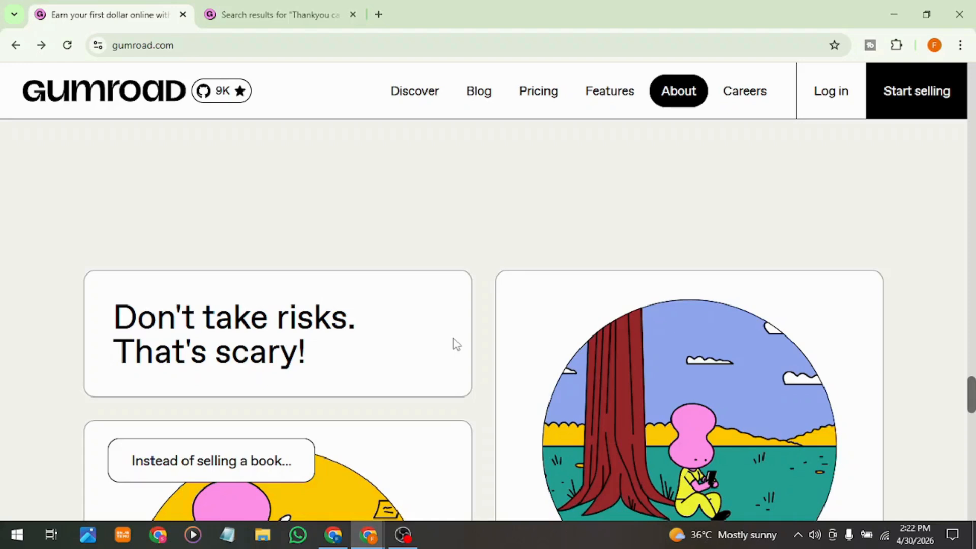
pyautogui.scroll(-15, 456, 344)
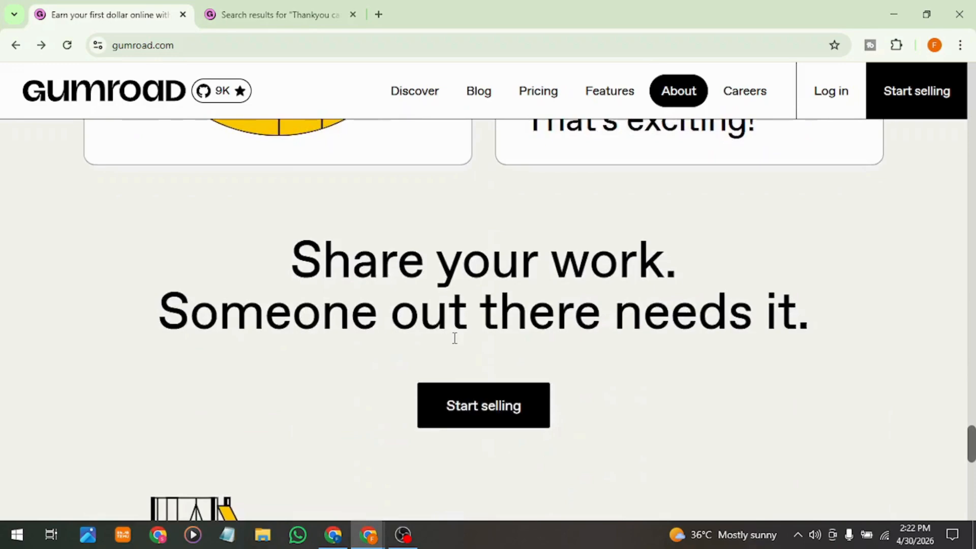
pyautogui.scroll(-9, 456, 344)
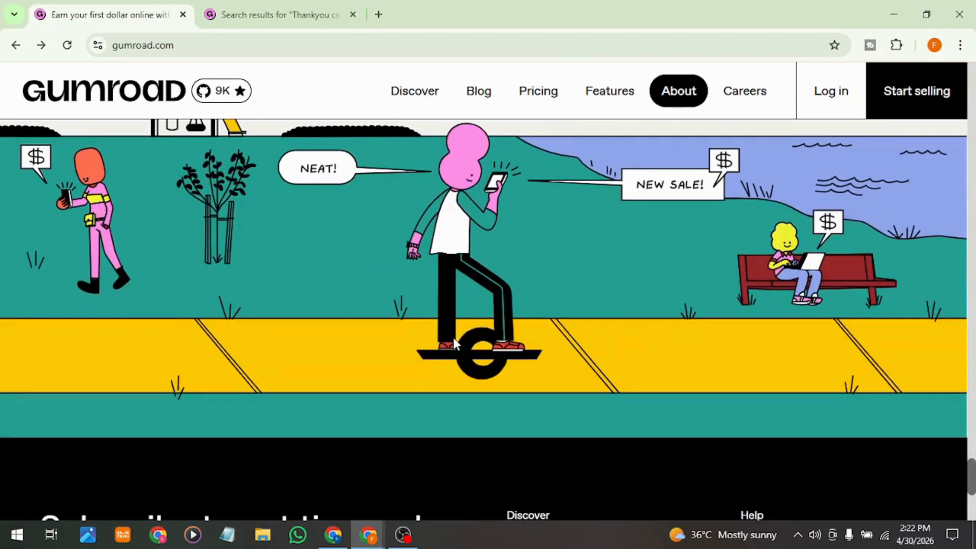
pyautogui.scroll(10, 453, 342)
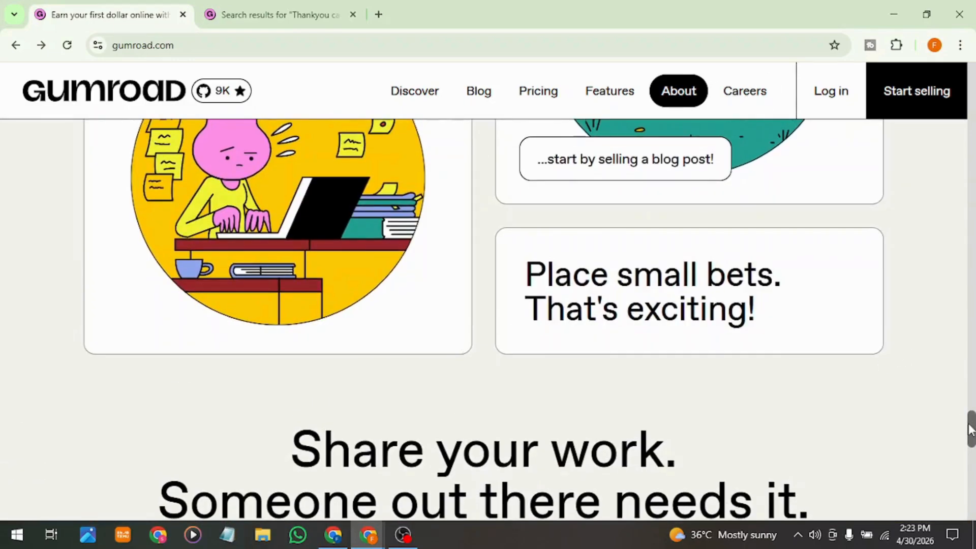
pyautogui.moveTo(971, 427); pyautogui.dragTo(975, 65)
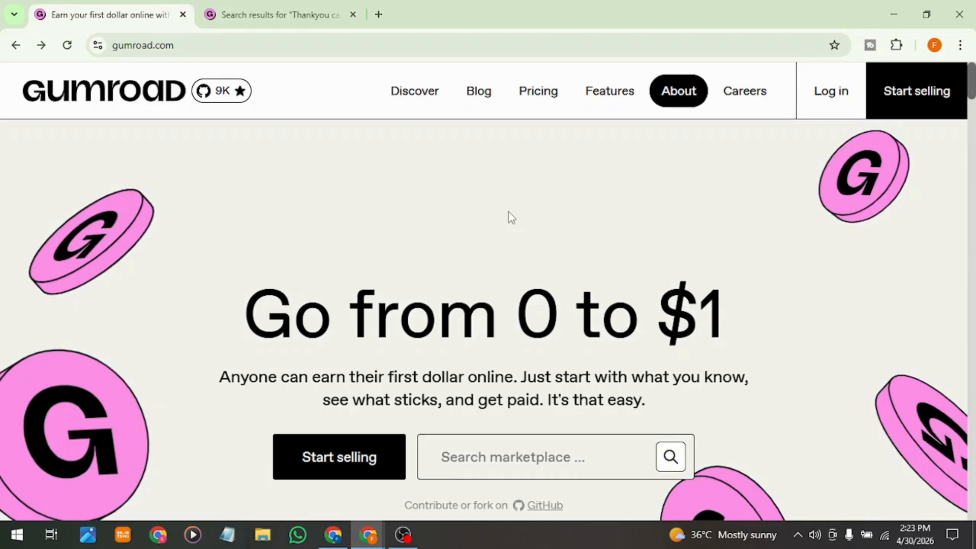
# Step: Search Google for "gumroad payment in pakistan" in a new browser tab
pyautogui.click(378, 14)
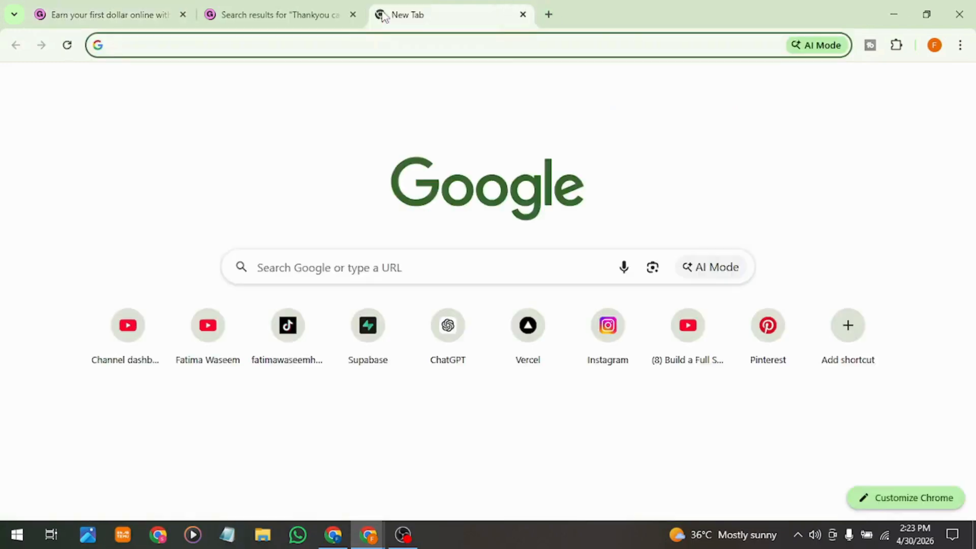
pyautogui.write('gumro')
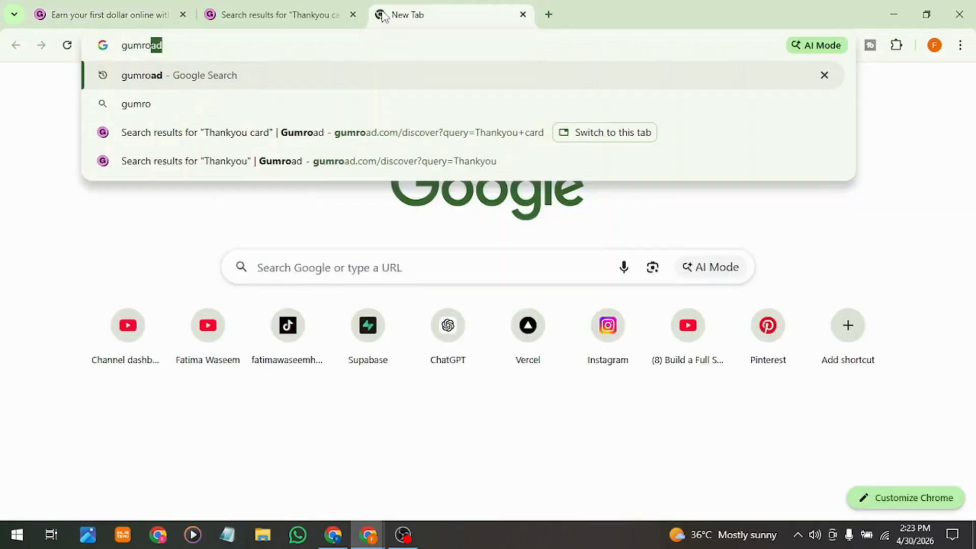
pyautogui.write('ad p')
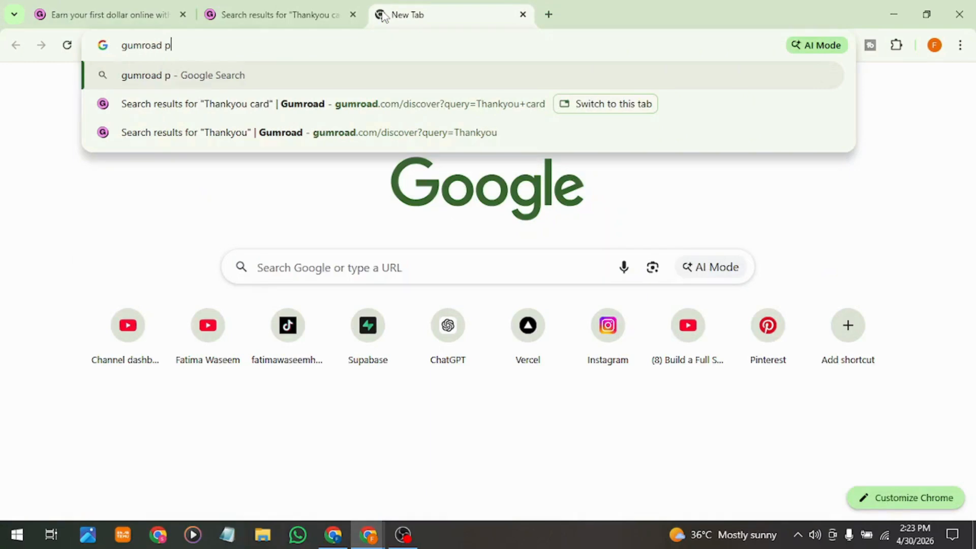
pyautogui.write('aymen')
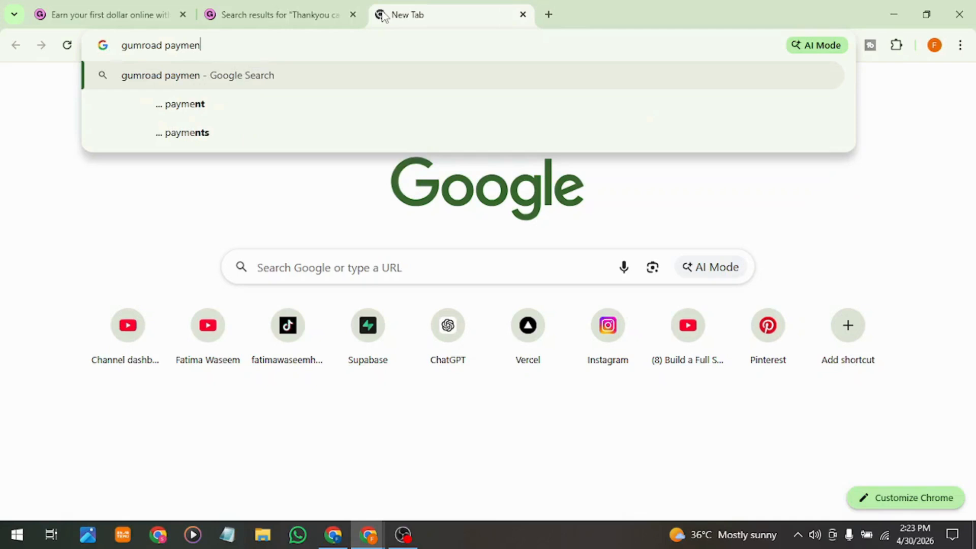
pyautogui.write('t i')
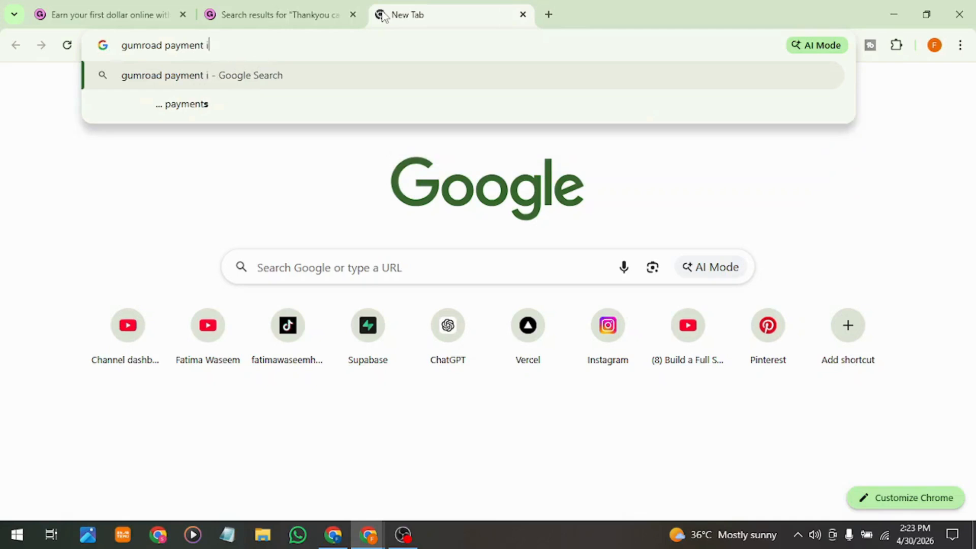
pyautogui.write('n pakistan')
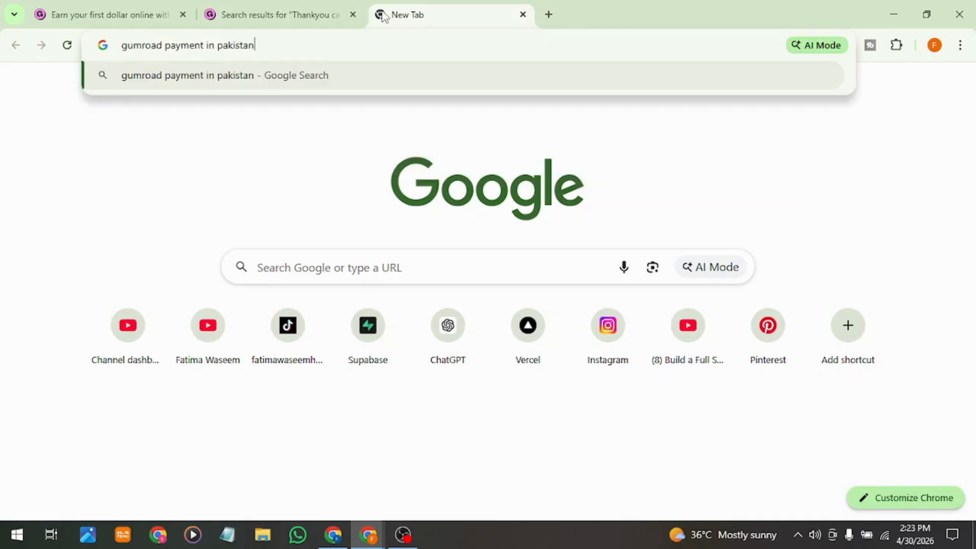
pyautogui.press('Return')
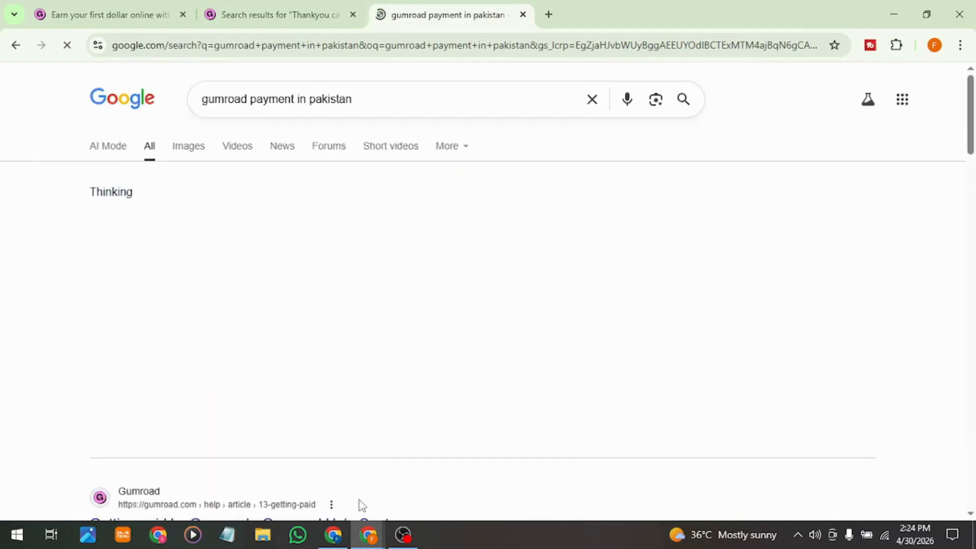
# Step: Switch to the Canva window to view the thank-you card design and its "logo here" placeholder, and return to the search results
pyautogui.click(332, 534)
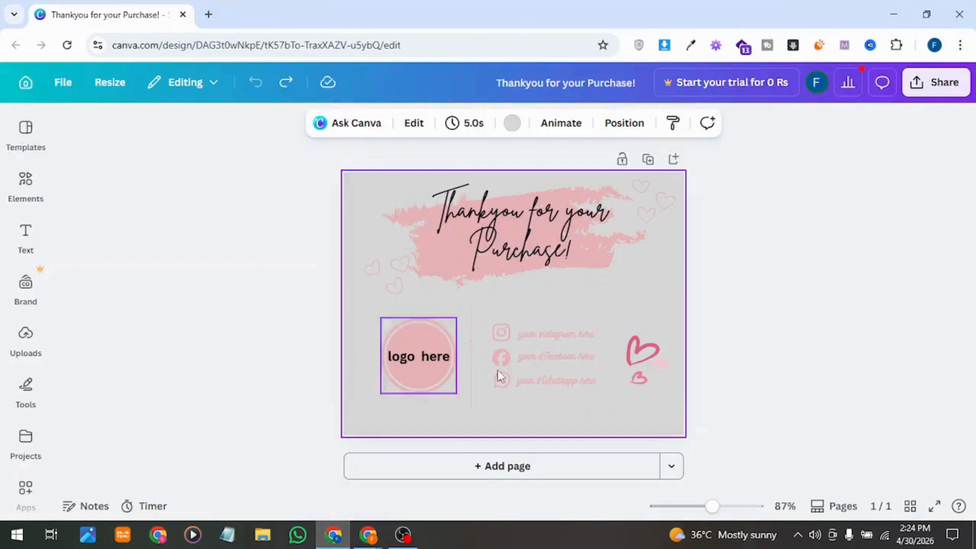
pyautogui.click(414, 358)
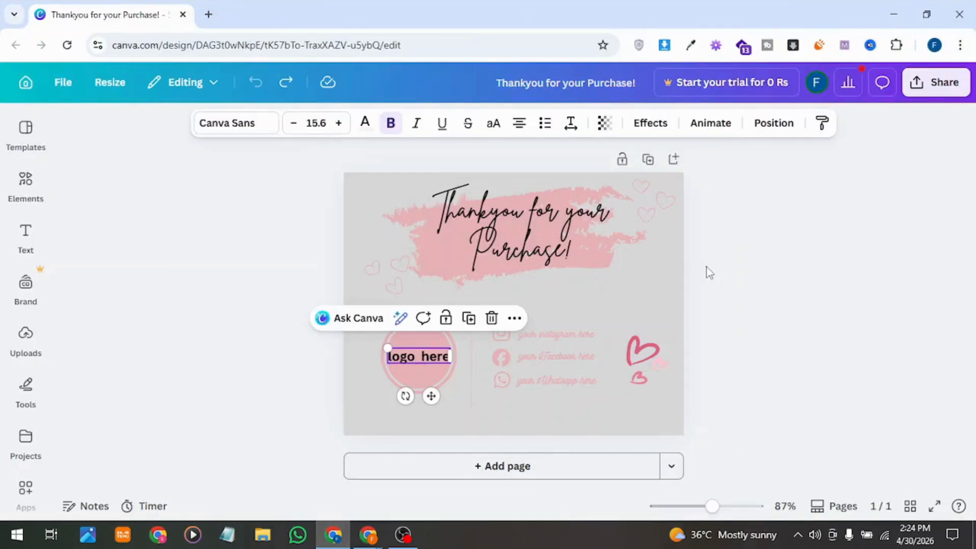
pyautogui.click(887, 9)
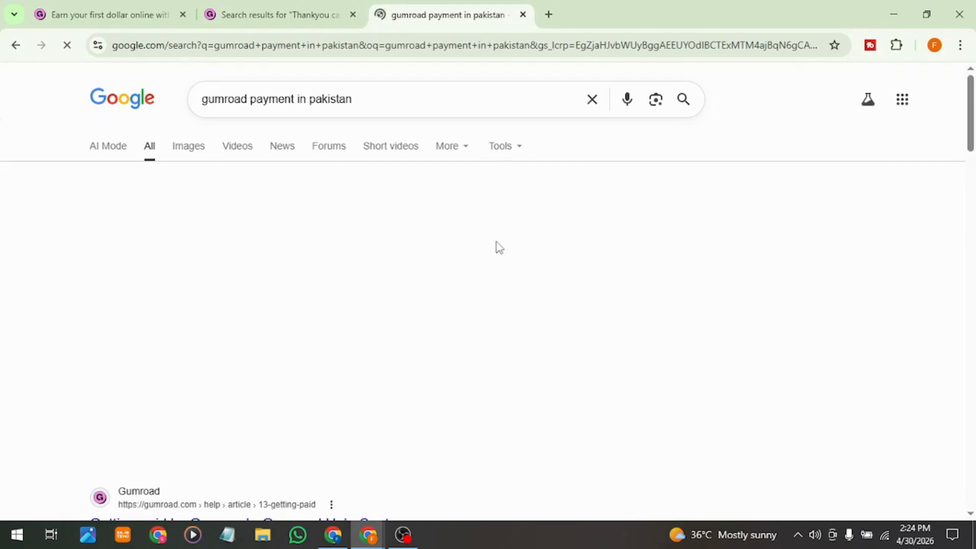
# Step: Read the AI Overview and the Gumroad Help Center result about how Gumroad pays sellers in Pakistan
pyautogui.scroll(-2, 498, 248)
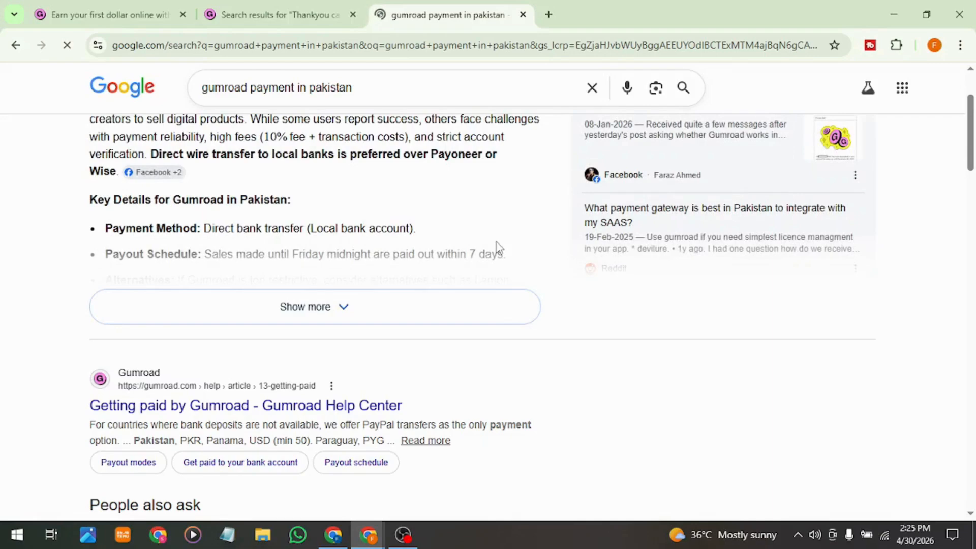
pyautogui.scroll(2, 497, 246)
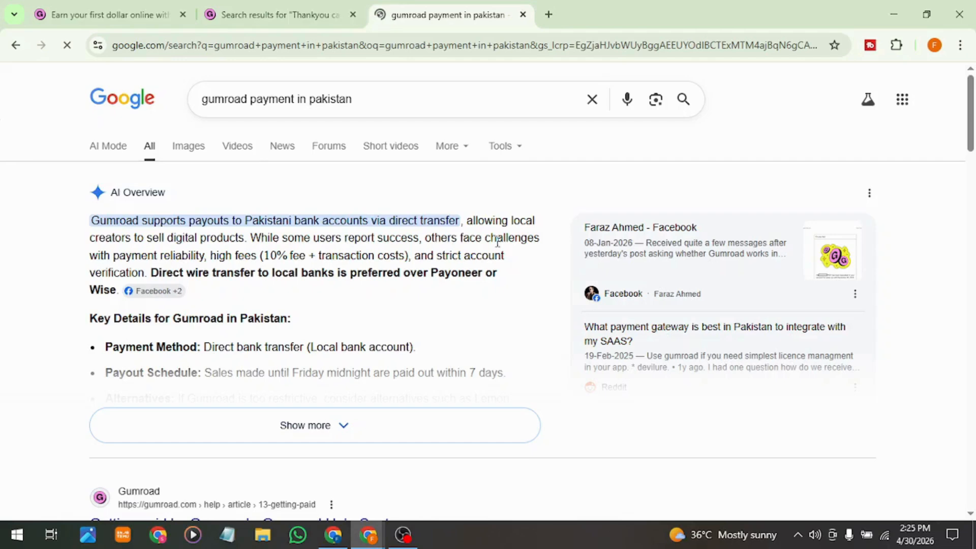
# Step: Return to the Gumroad homepage and open the sign-up page to start creating a seller account
pyautogui.click(145, 15)
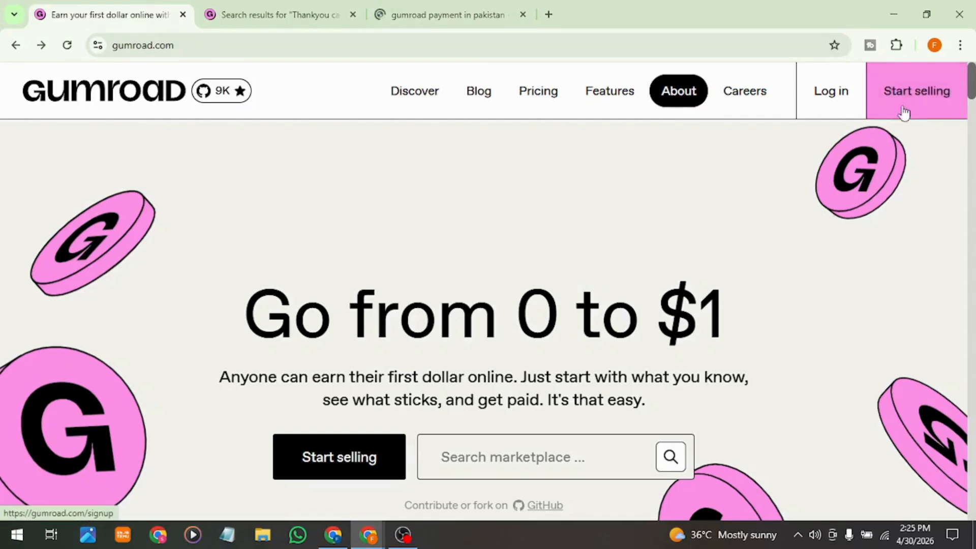
pyautogui.click(887, 91)
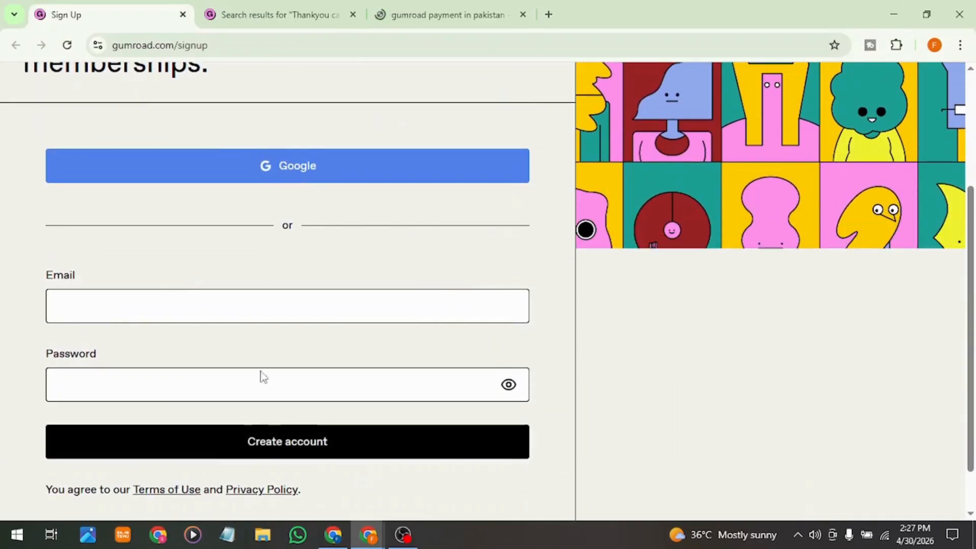
pyautogui.scroll(1, 358, 361)
pyautogui.scroll(2, 358, 356)
pyautogui.click(290, 305)
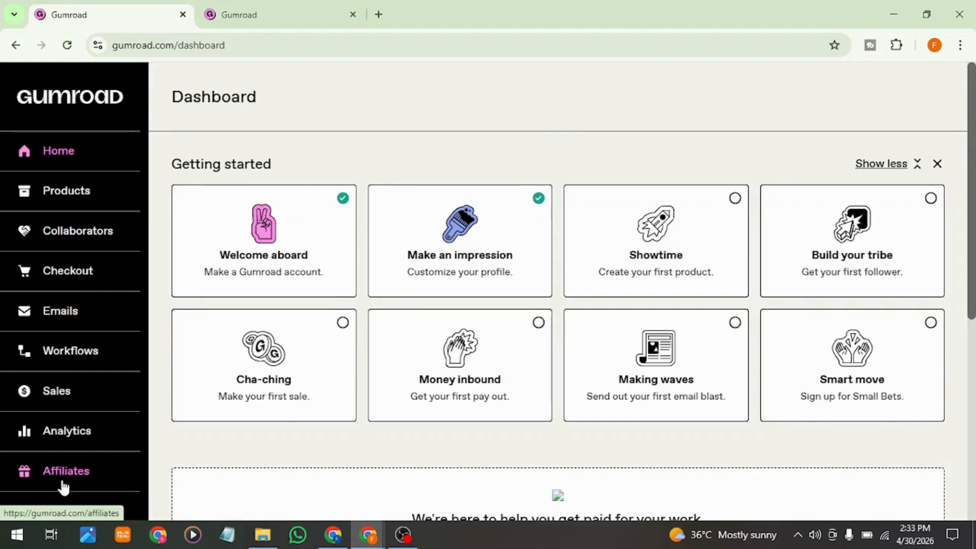
# Step: Open the account's Settings page from the Gumroad dashboard
pyautogui.scroll(-2, 61, 486)
pyautogui.scroll(-2, 51, 447)
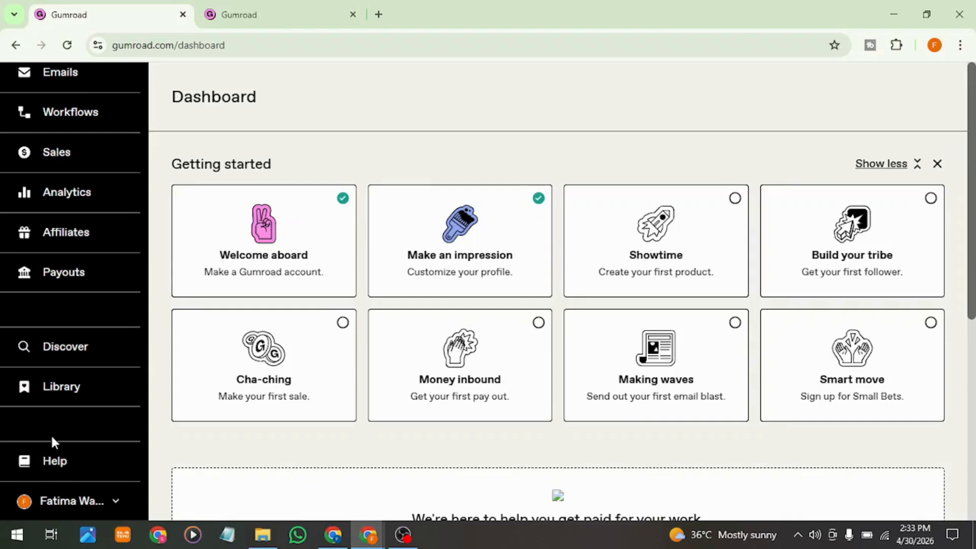
pyautogui.click(97, 502)
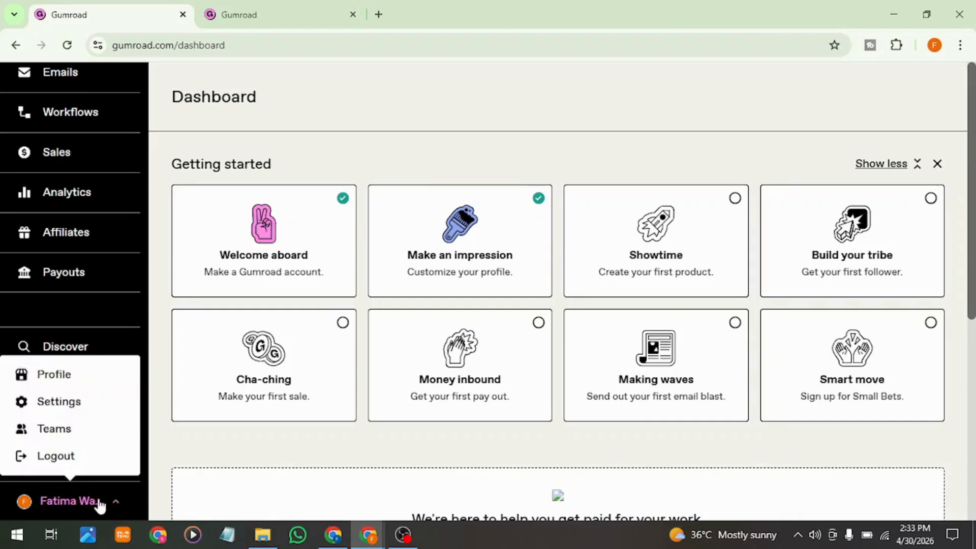
pyautogui.click(73, 409)
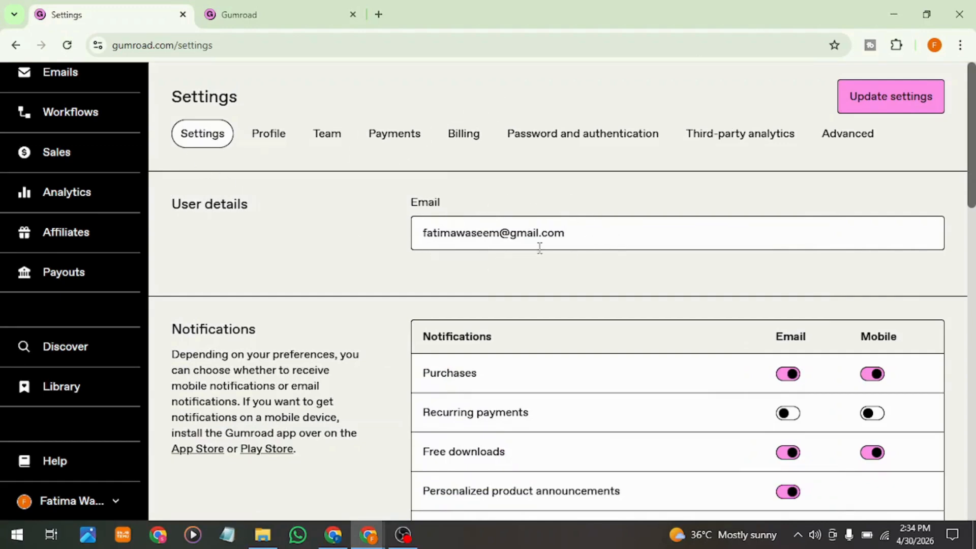
# Step: Review the notification settings, switching the Purchases email and mobile notifications off and back on
pyautogui.scroll(-2, 389, 336)
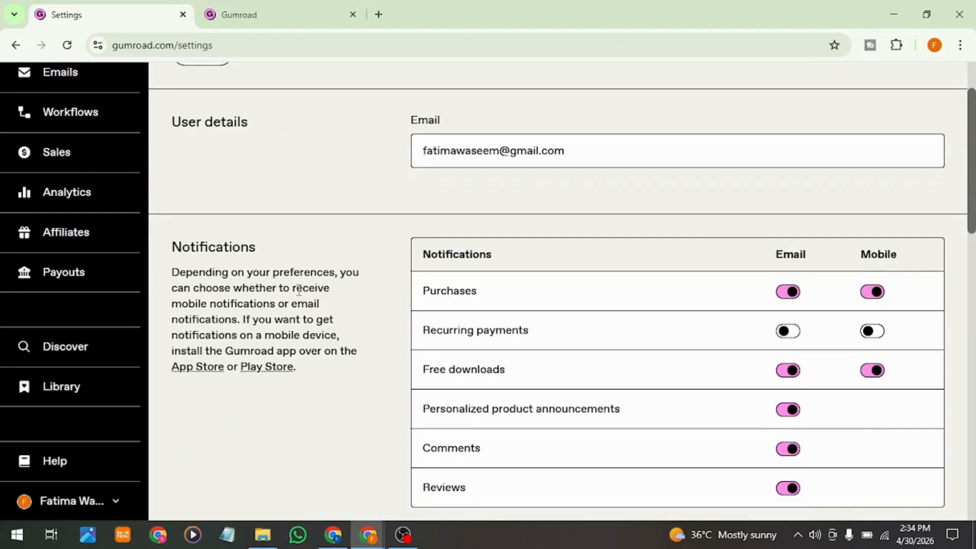
pyautogui.scroll(-1, 429, 373)
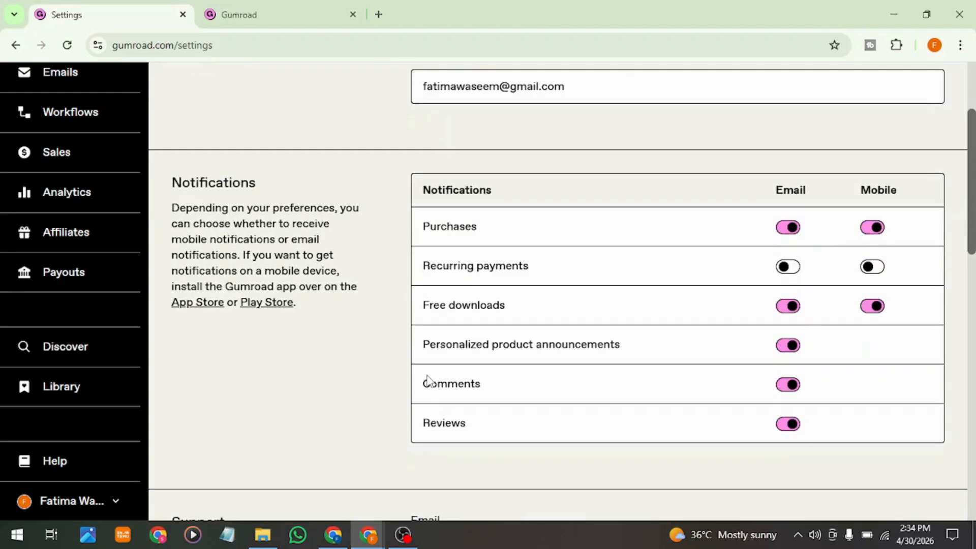
pyautogui.doubleClick(444, 241)
pyautogui.click(691, 213)
pyautogui.click(783, 229)
pyautogui.click(783, 230)
pyautogui.click(880, 233)
pyautogui.click(881, 235)
pyautogui.scroll(-1, 623, 308)
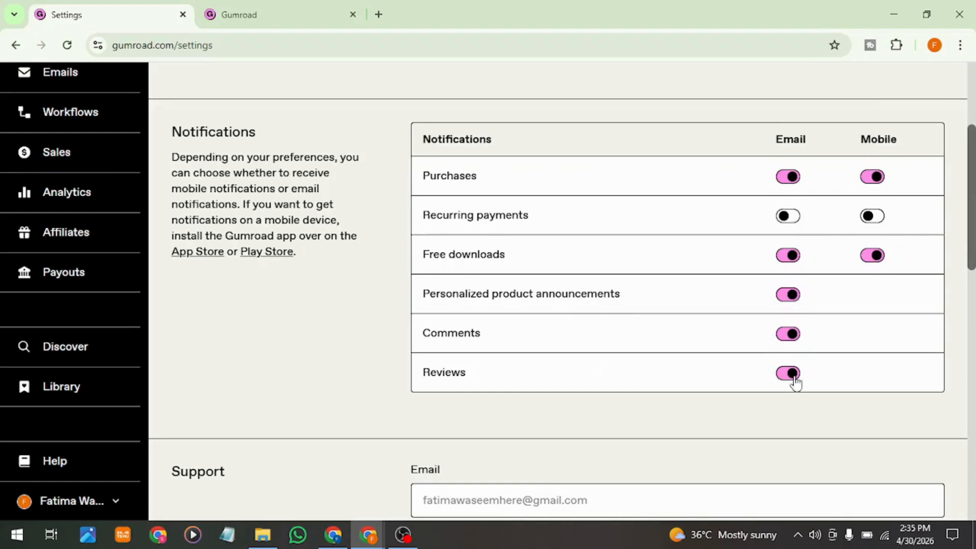
# Step: Add a product specific support email entry, look at its email and products fields, and delete the entry
pyautogui.scroll(-9, 796, 382)
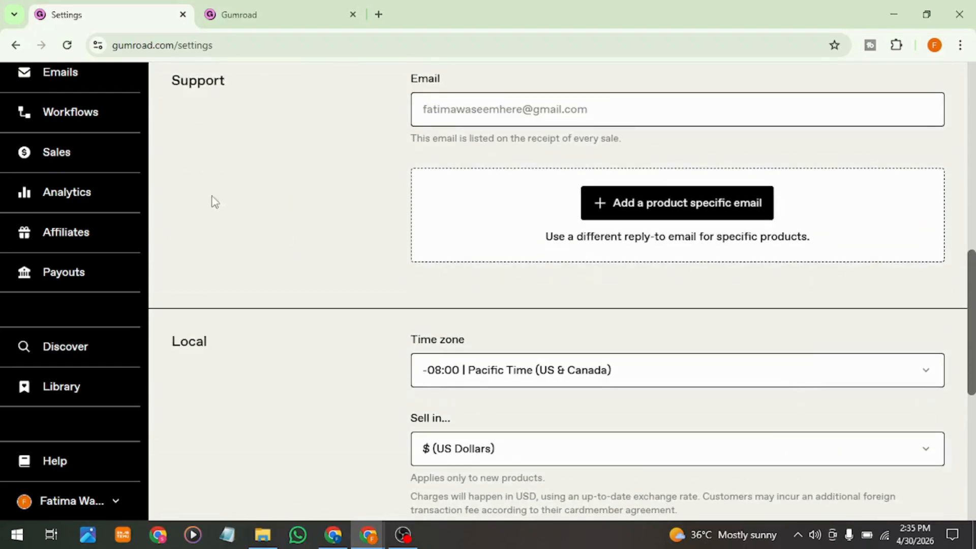
pyautogui.scroll(1, 533, 188)
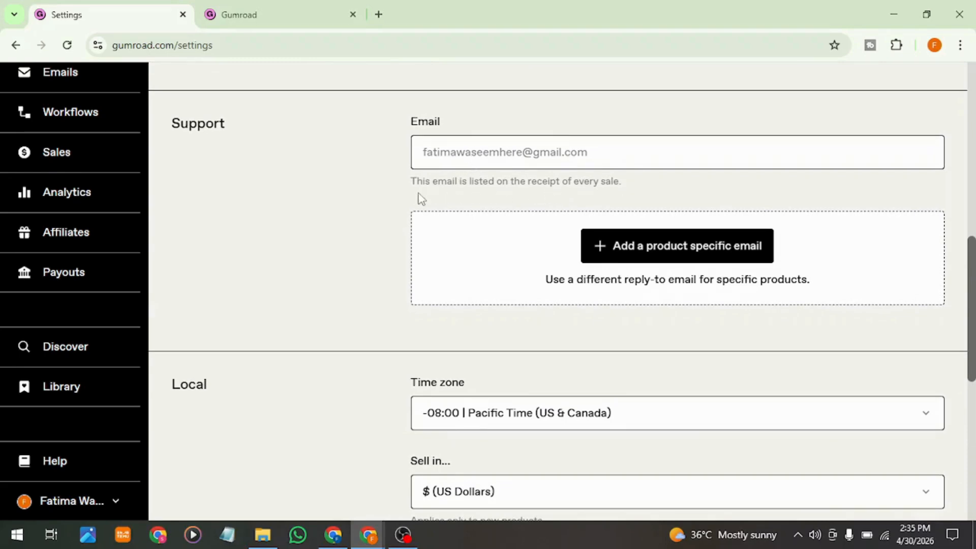
pyautogui.click(651, 244)
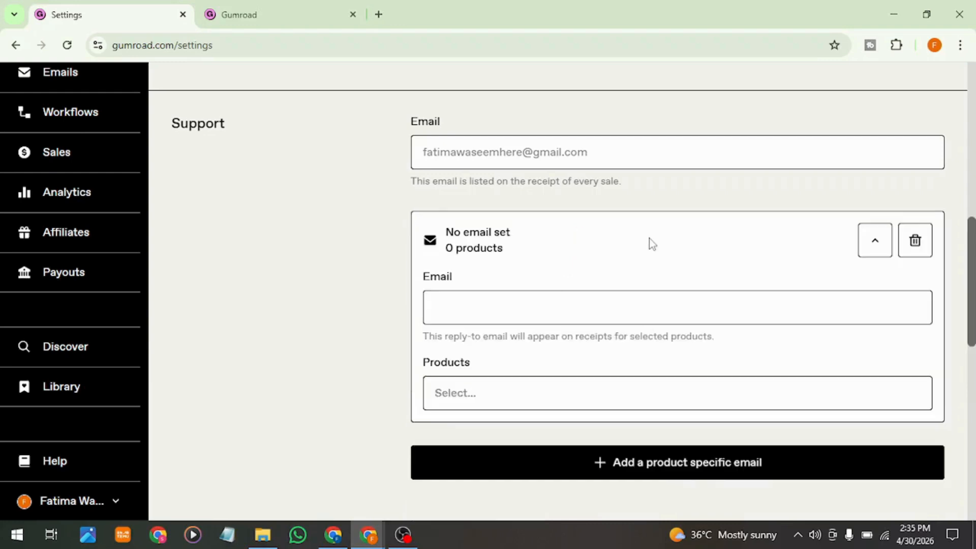
pyautogui.click(526, 314)
pyautogui.click(475, 392)
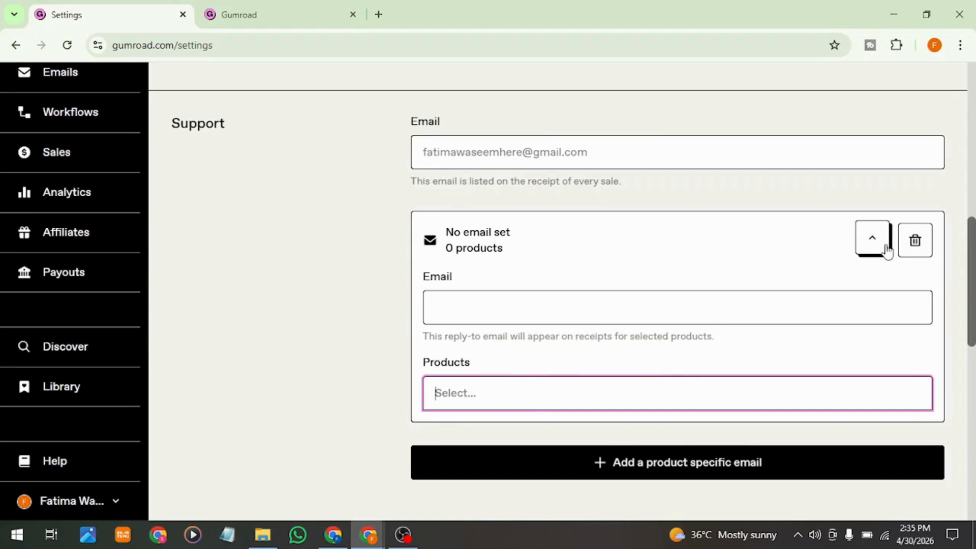
pyautogui.click(912, 239)
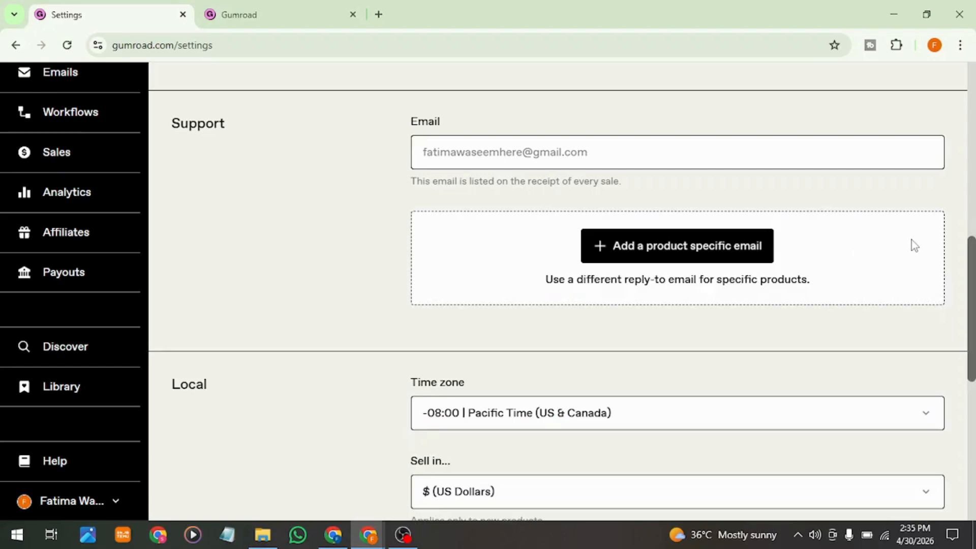
# Step: Look through the available time zones and selling currencies in the Local settings, keeping US Dollars
pyautogui.scroll(-2, 910, 240)
pyautogui.scroll(-2, 911, 240)
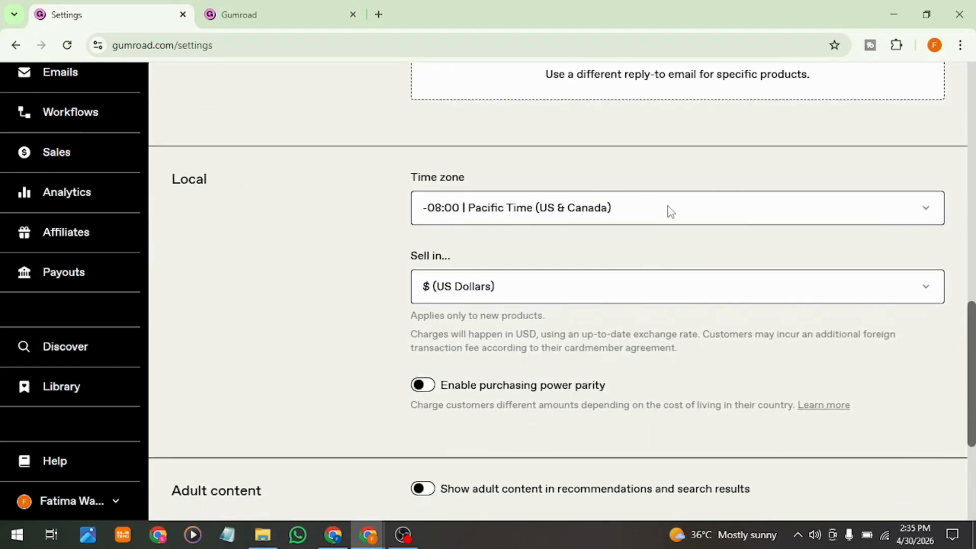
pyautogui.click(671, 212)
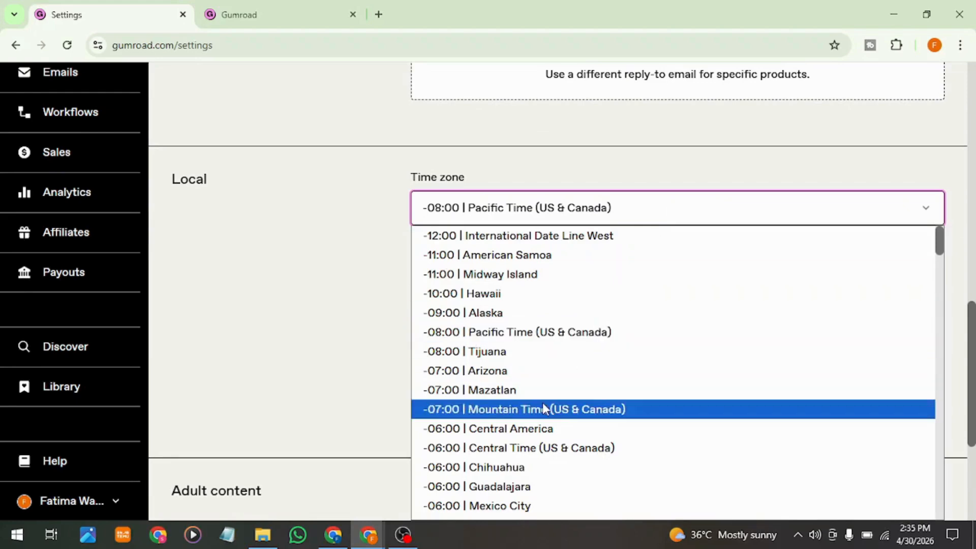
pyautogui.scroll(-3, 595, 206)
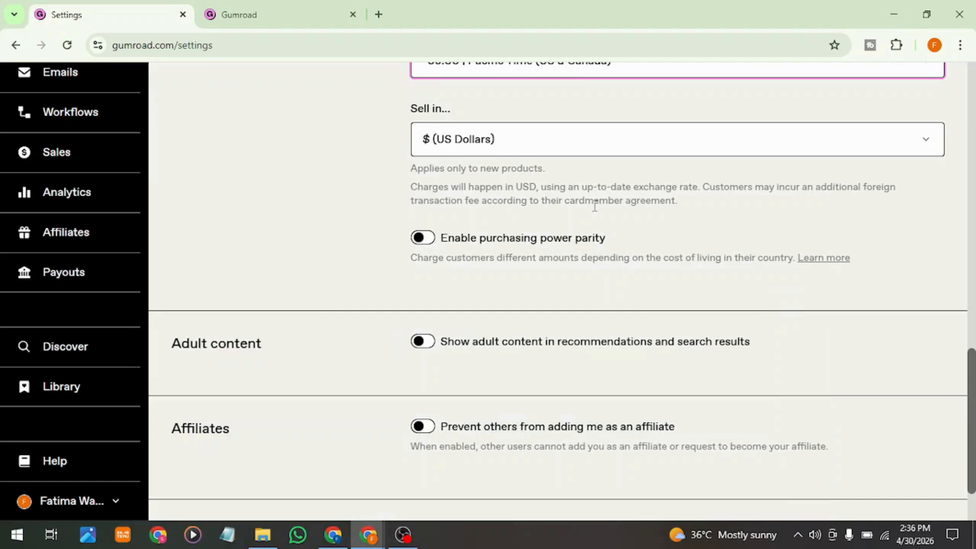
pyautogui.click(573, 135)
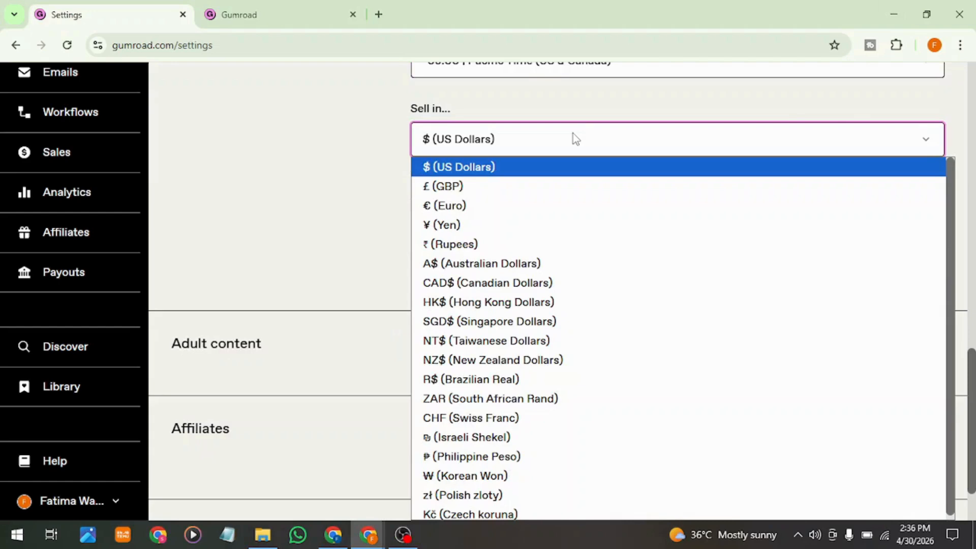
pyautogui.click(574, 138)
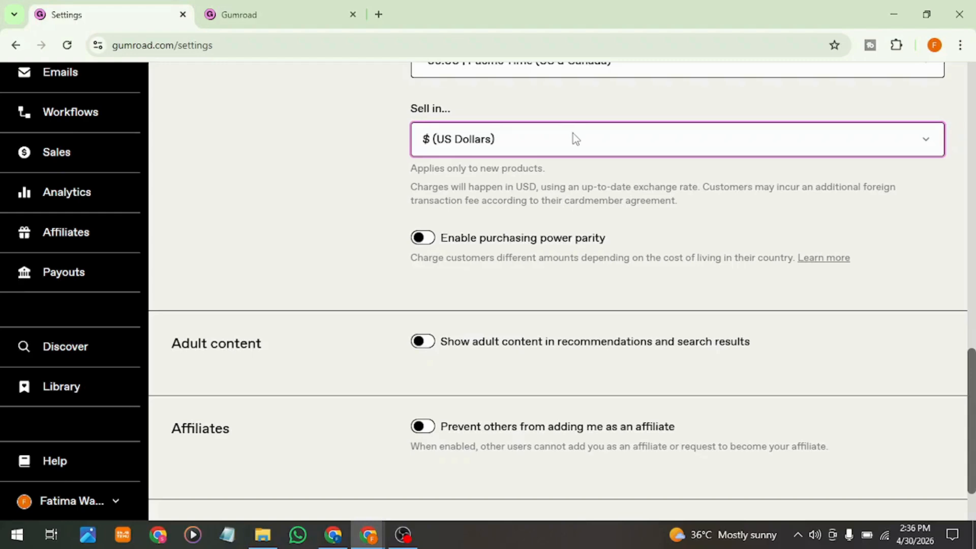
# Step: Enable purchasing power parity, look at its maximum discount and excluded products options, and disable it again
pyautogui.click(426, 245)
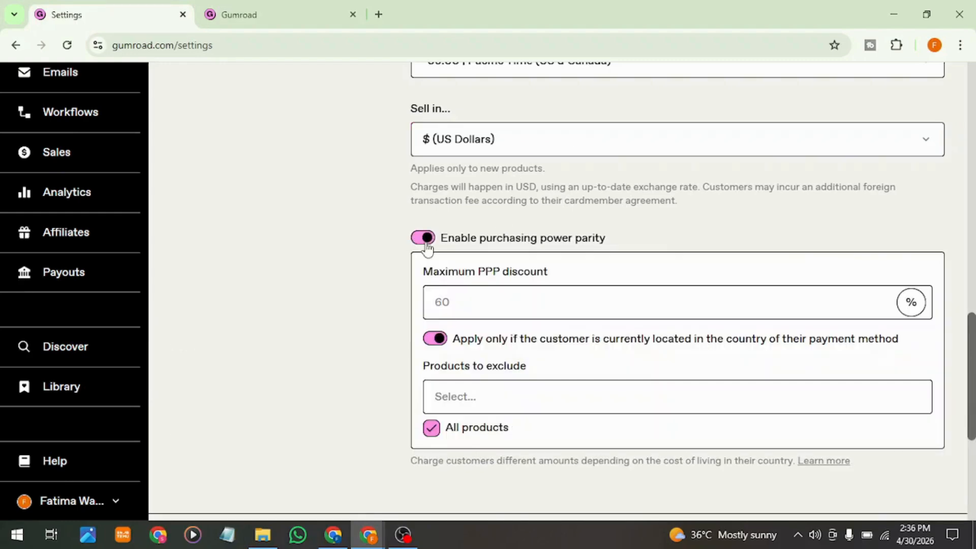
pyautogui.click(480, 300)
pyautogui.click(486, 396)
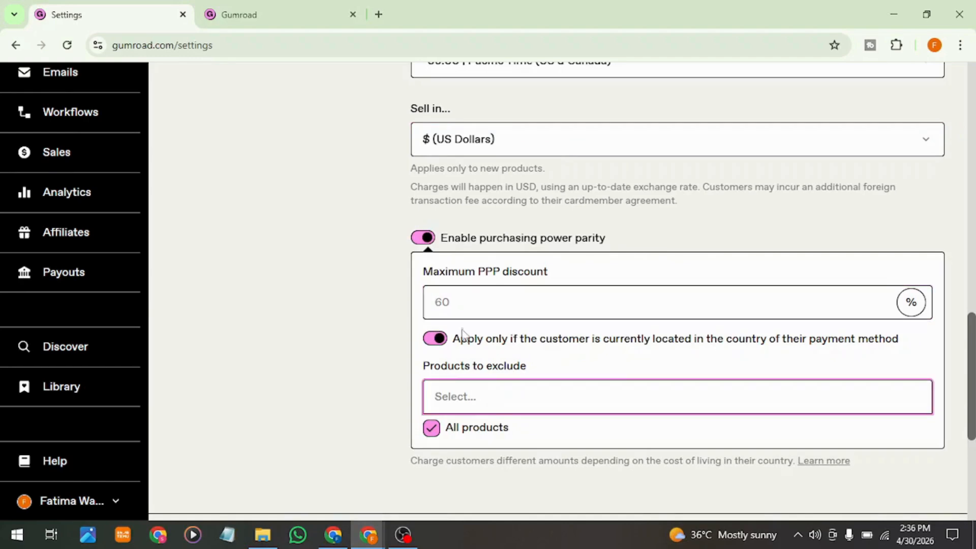
pyautogui.click(462, 307)
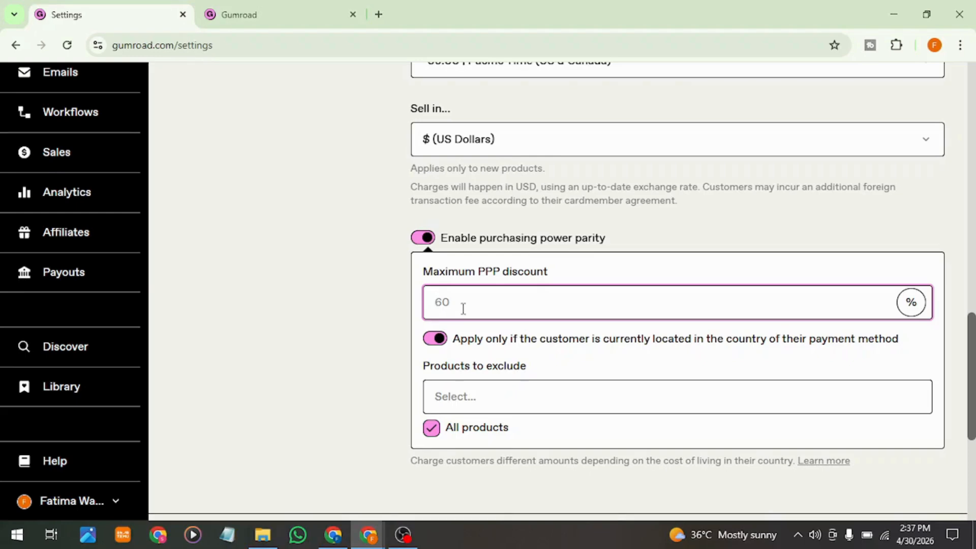
pyautogui.click(419, 246)
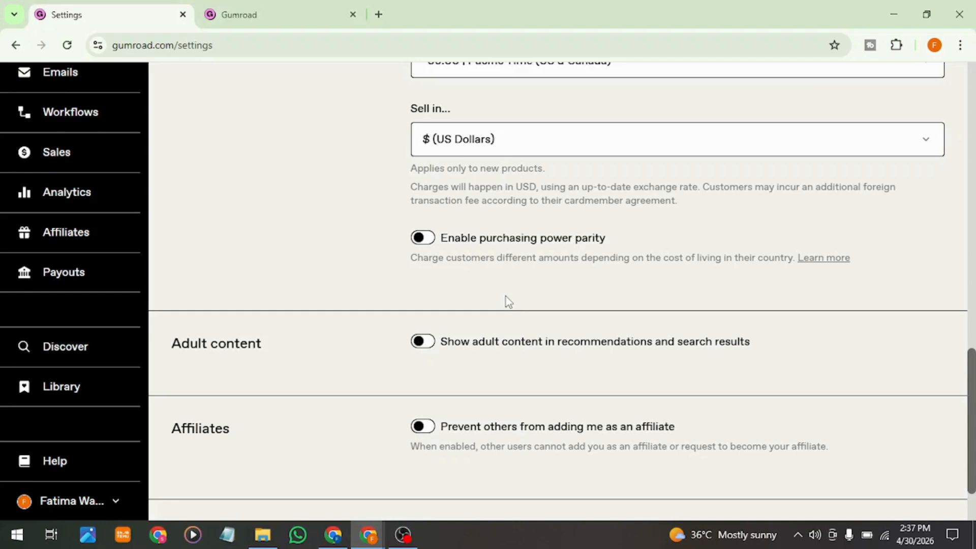
# Step: Review the adult content, affiliates and active session settings
pyautogui.scroll(-1, 505, 301)
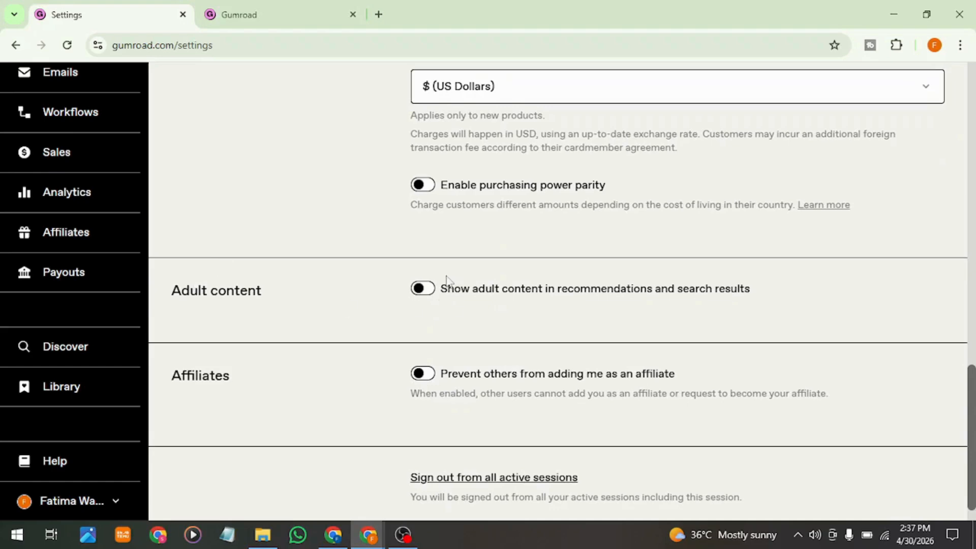
pyautogui.scroll(-1, 503, 368)
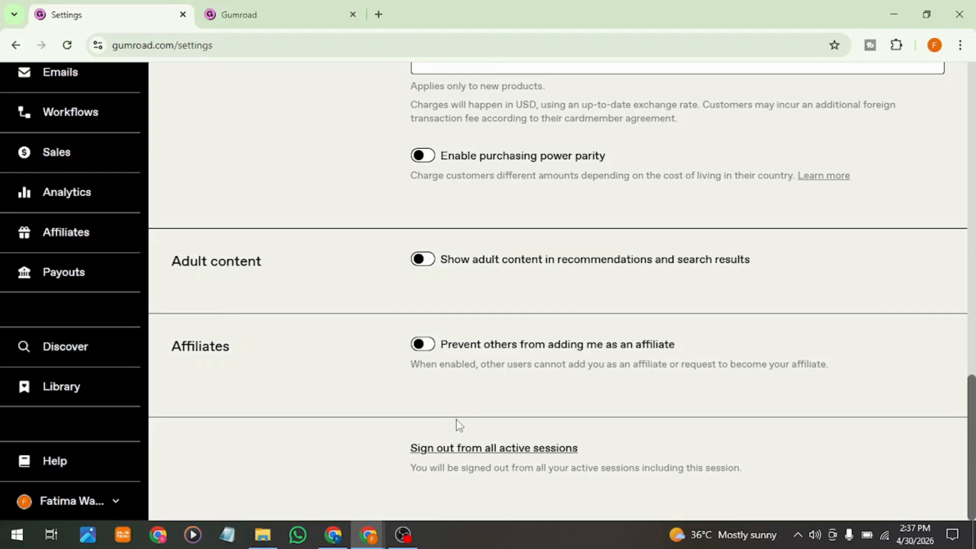
pyautogui.scroll(15, 438, 343)
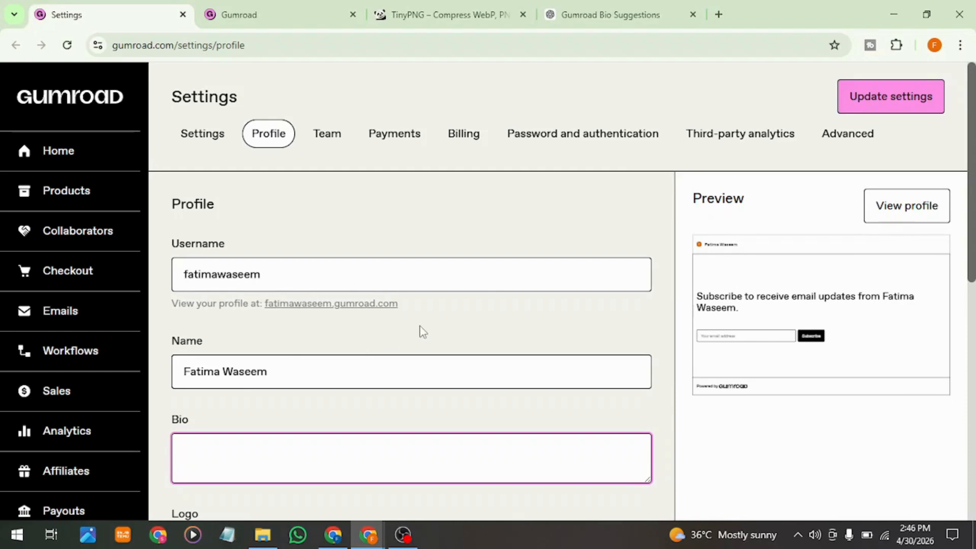
# Step: Fill in the profile bio with the copied text "Simple & practical digital products 💻 Made for beginners."
pyautogui.scroll(-2, 421, 331)
pyautogui.click(345, 296)
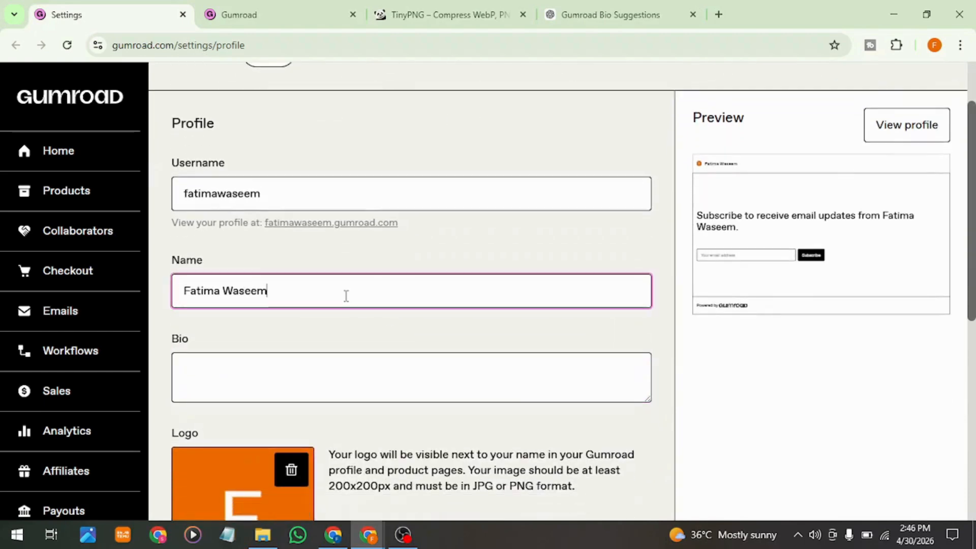
pyautogui.click(236, 392)
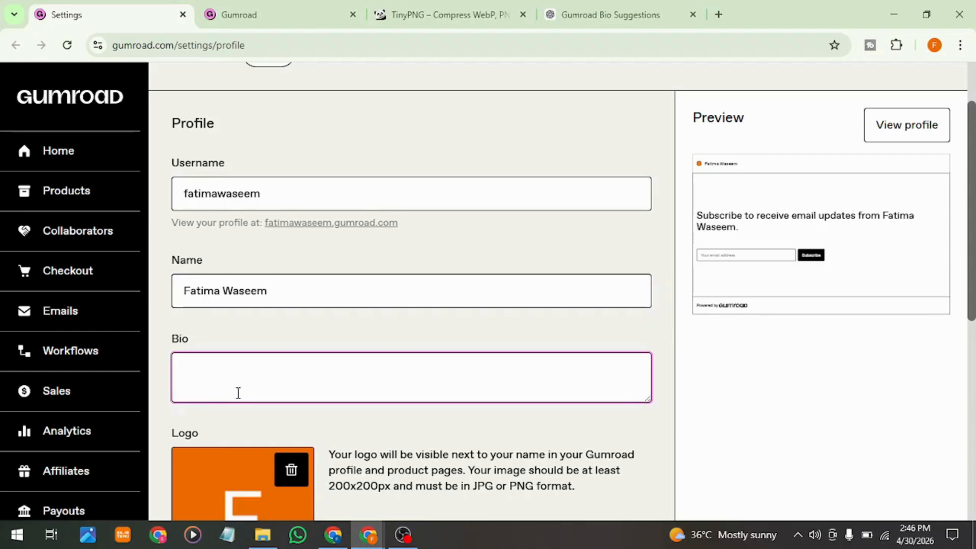
pyautogui.write('Simple & practical digital products 💻 Made for beginners.')
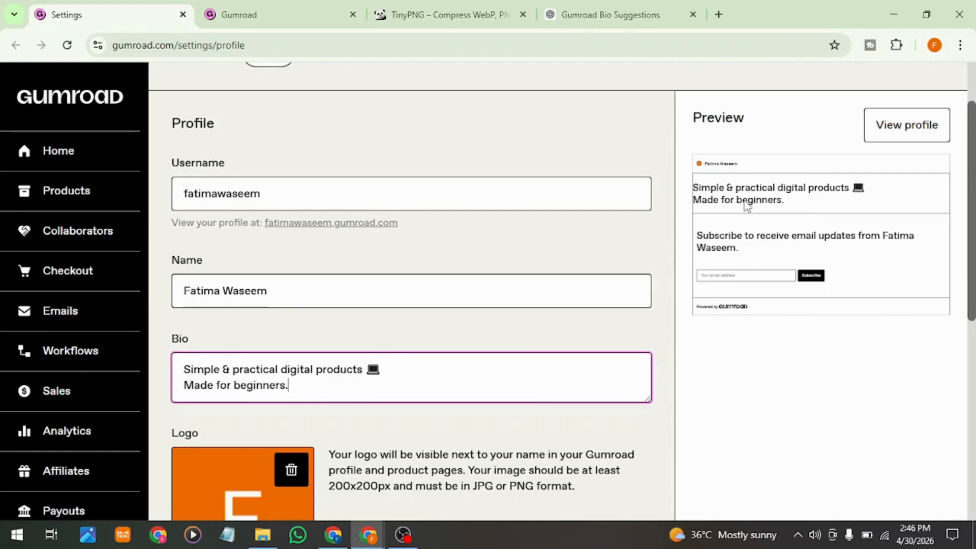
# Step: Remove the current profile logo and upload the PNG avatar of the woman with a laptop from the Desktop folder
pyautogui.scroll(-2, 687, 330)
pyautogui.scroll(-3, 687, 330)
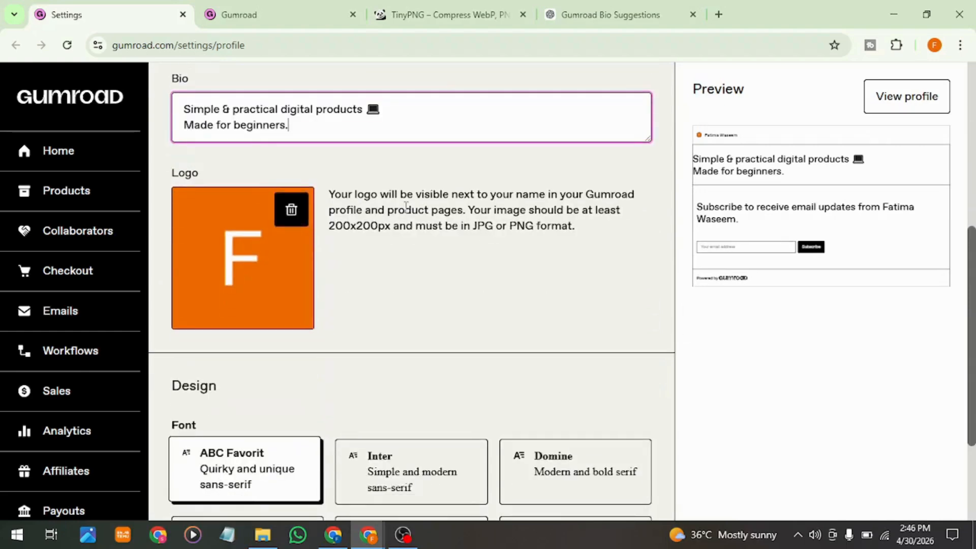
pyautogui.click(289, 209)
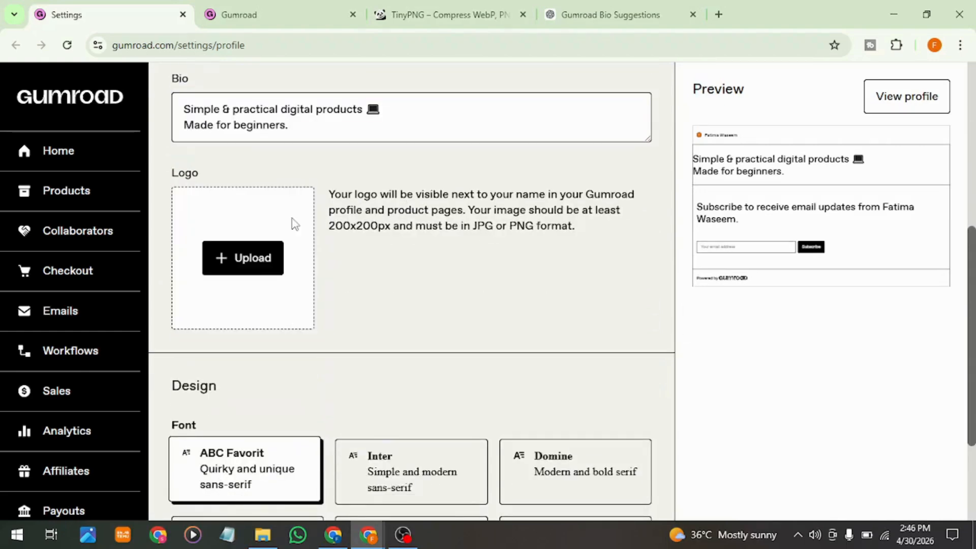
pyautogui.click(244, 257)
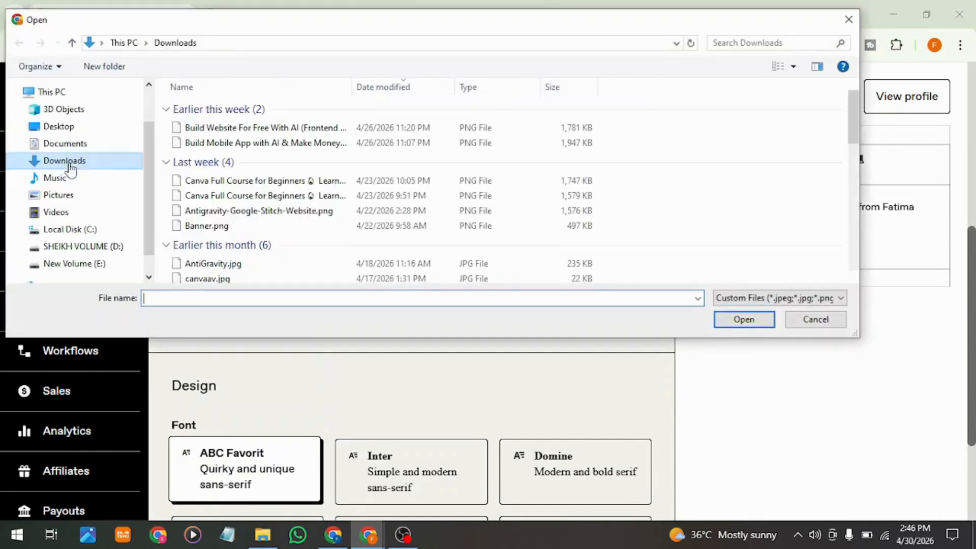
pyautogui.click(60, 127)
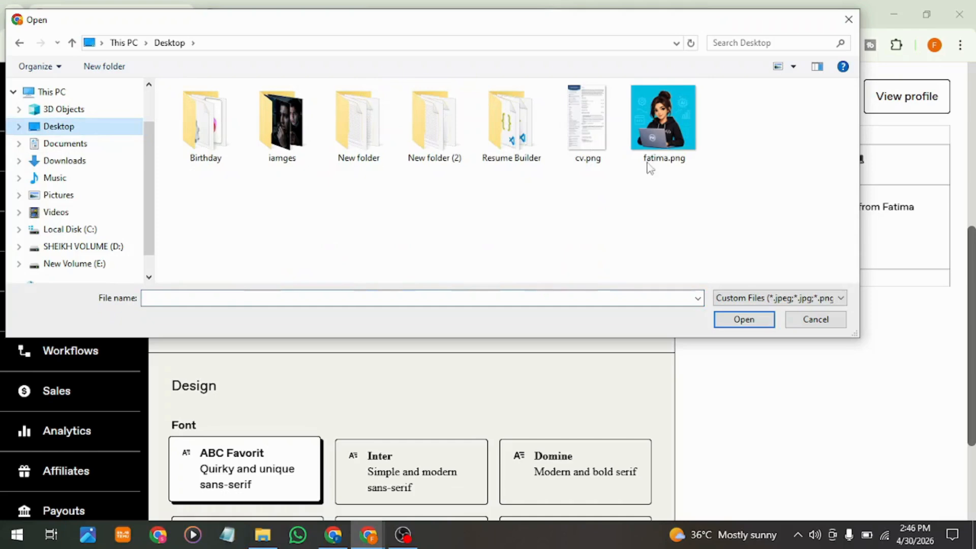
pyautogui.doubleClick(680, 135)
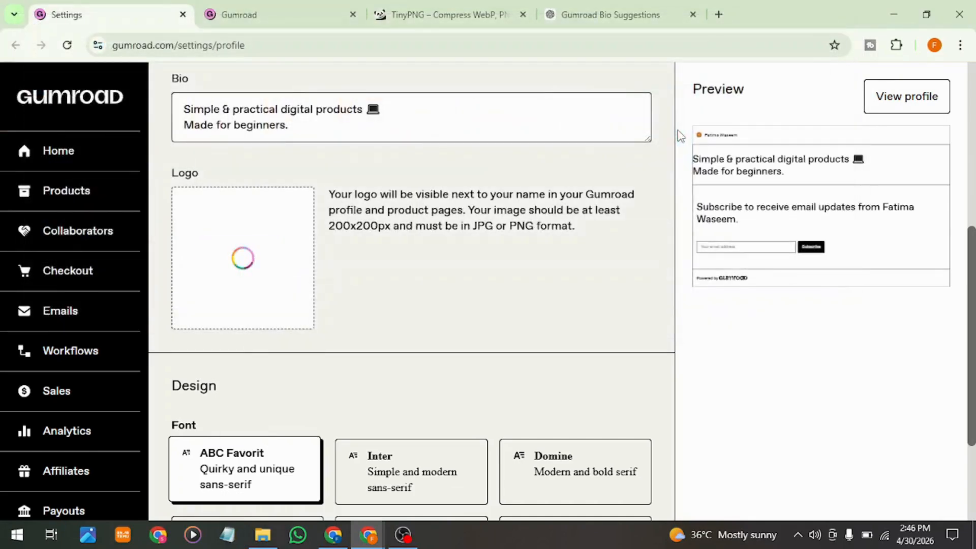
pyautogui.tripleClick(351, 225)
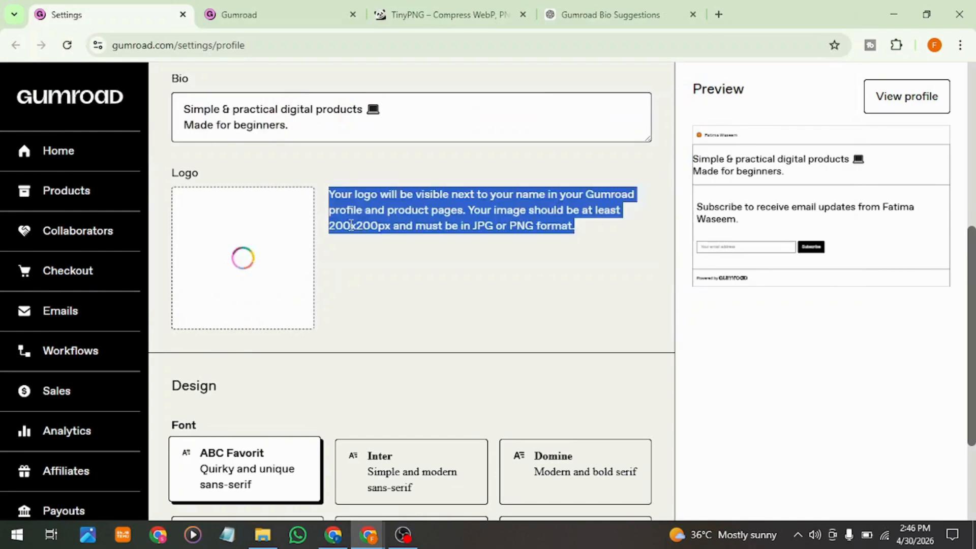
pyautogui.click(376, 237)
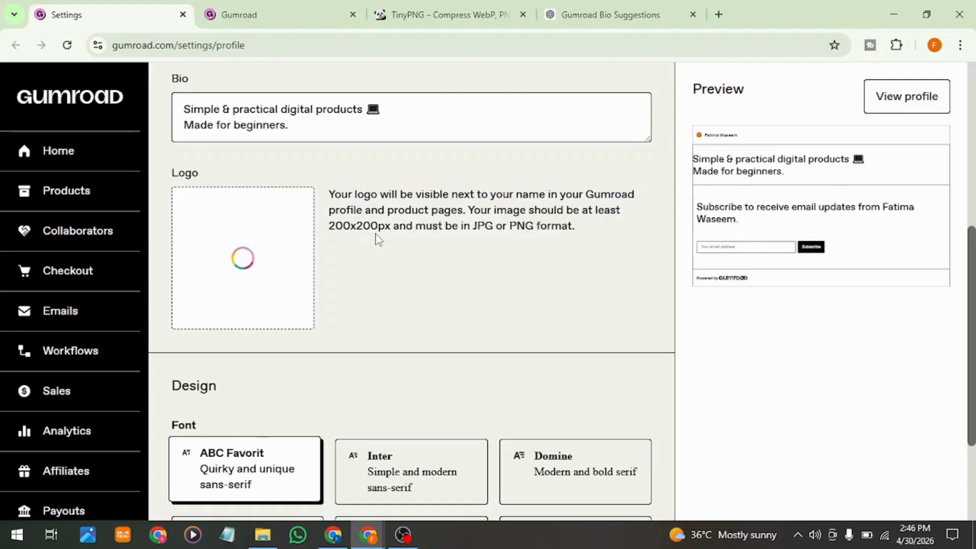
# Step: Try the Domine, Roboto Slab and ABC Favorit fonts for the profile design and set the font to Inter
pyautogui.scroll(-2, 377, 237)
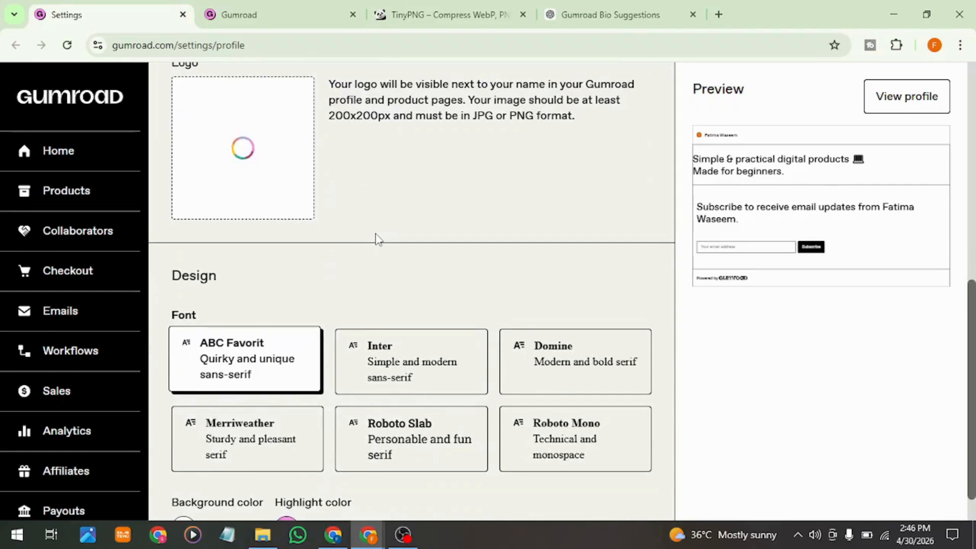
pyautogui.scroll(-1, 375, 239)
pyautogui.doubleClick(189, 266)
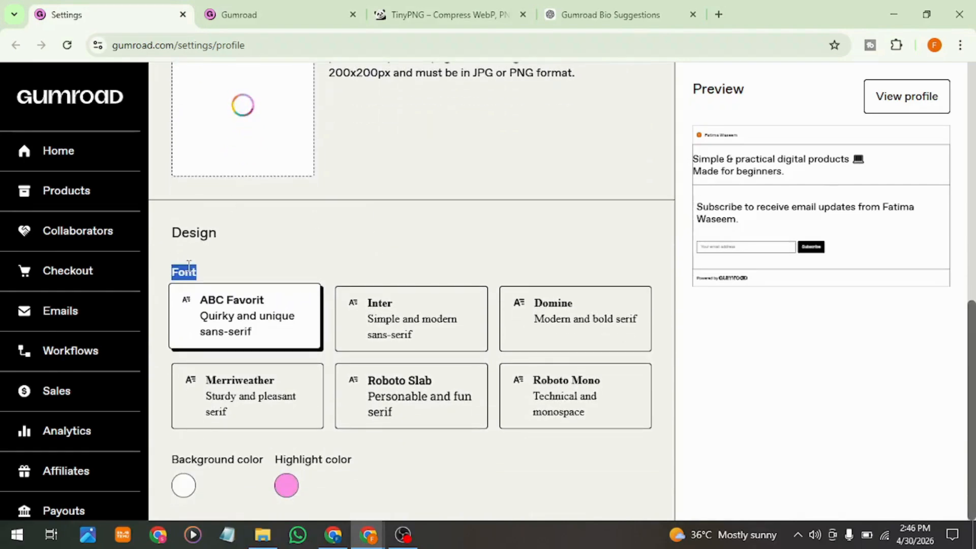
pyautogui.click(248, 264)
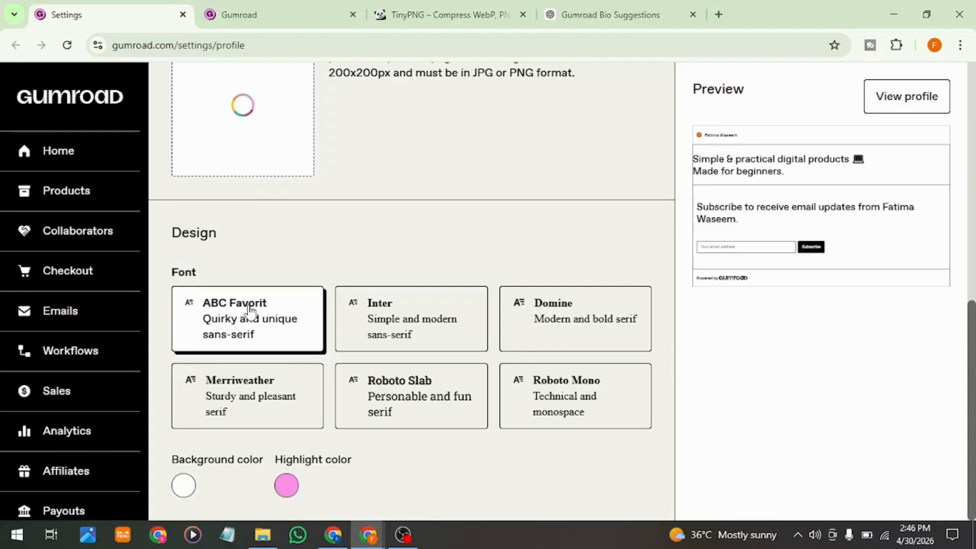
pyautogui.click(397, 328)
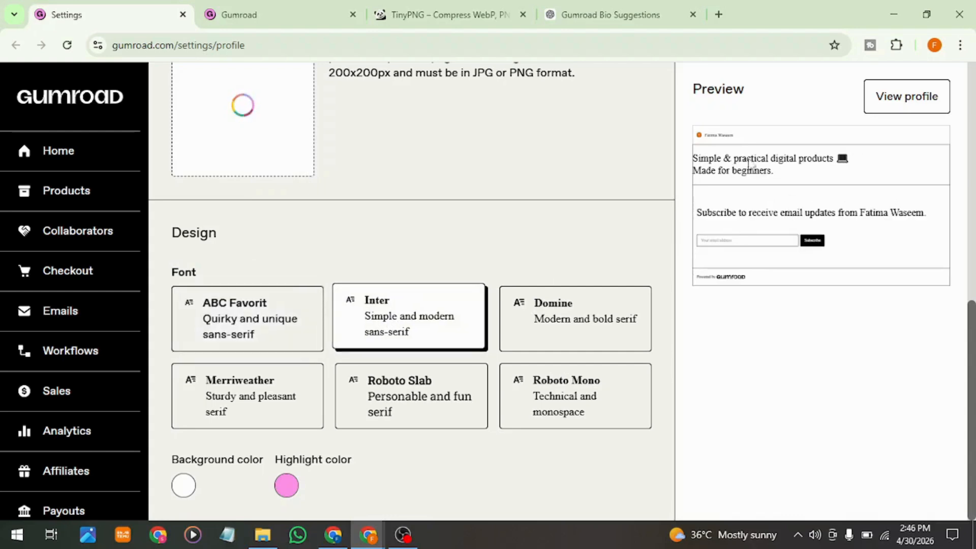
pyautogui.click(551, 322)
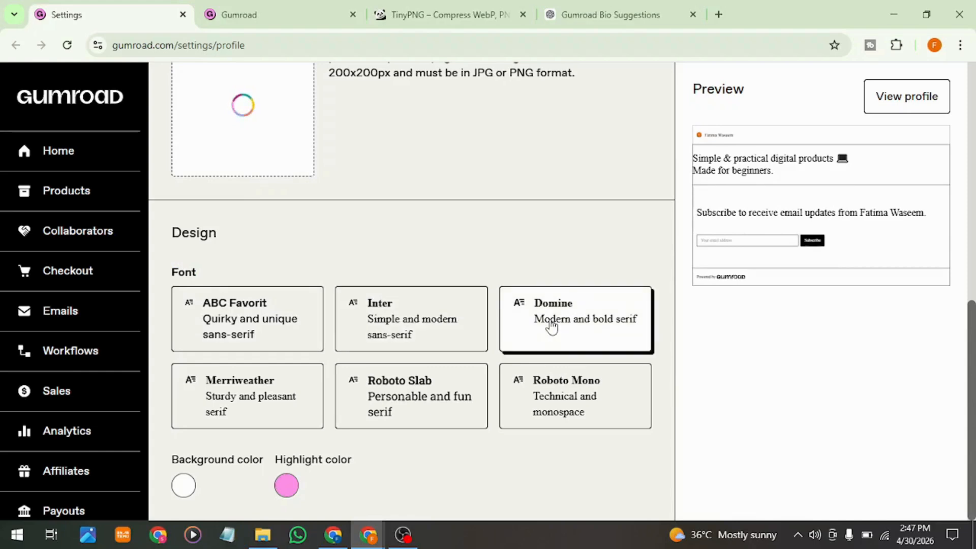
pyautogui.click(414, 409)
pyautogui.click(416, 322)
pyautogui.click(291, 326)
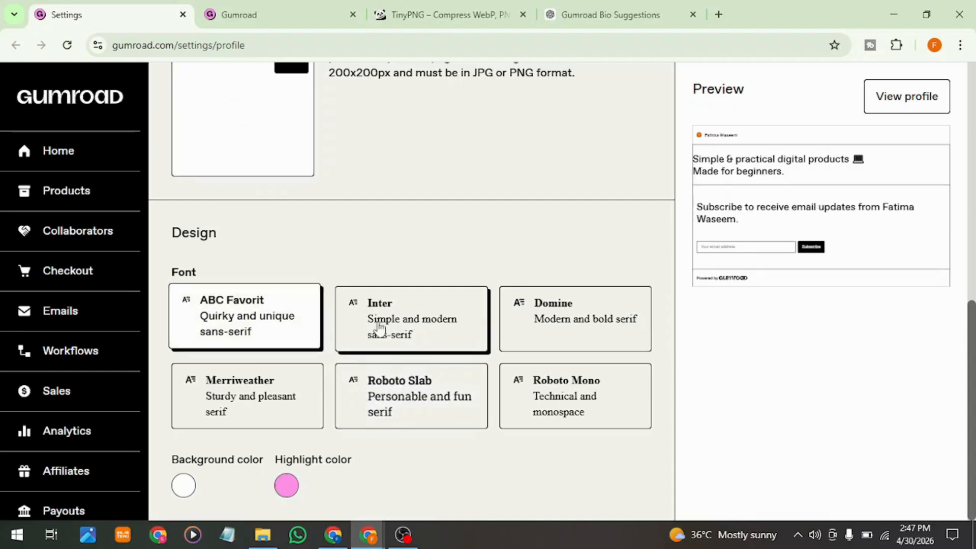
pyautogui.click(432, 334)
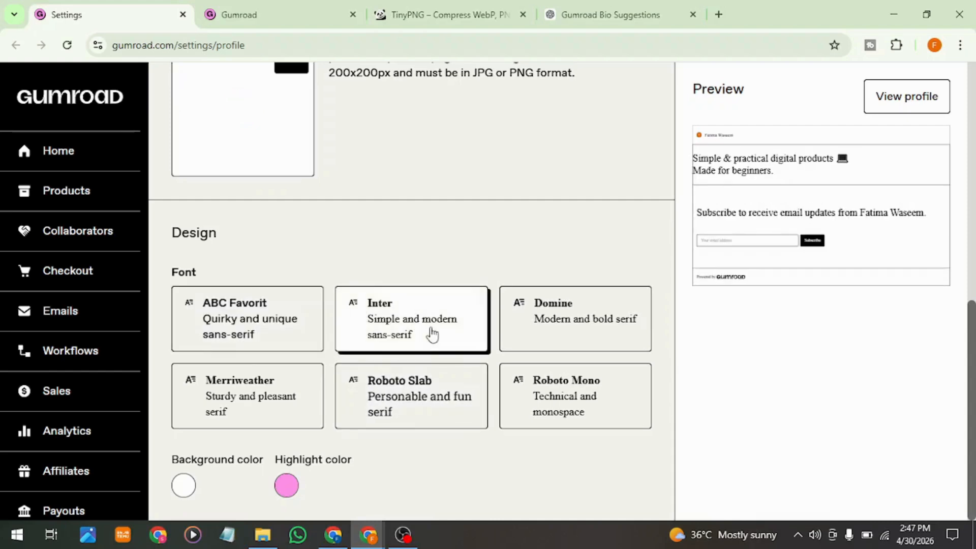
# Step: Look at the highlight color choices in the profile's design section without changing the color
pyautogui.scroll(3, 432, 334)
pyautogui.scroll(-2, 524, 300)
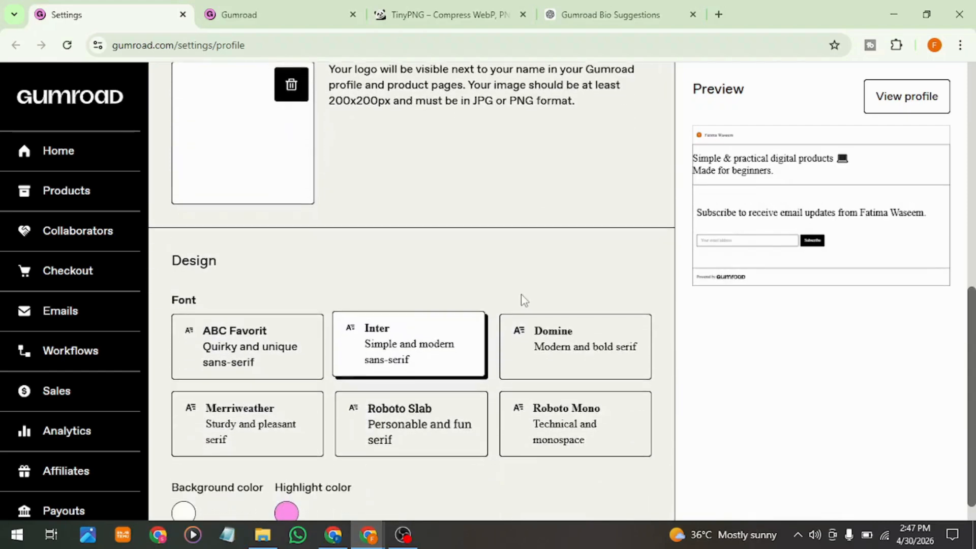
pyautogui.scroll(-1, 524, 300)
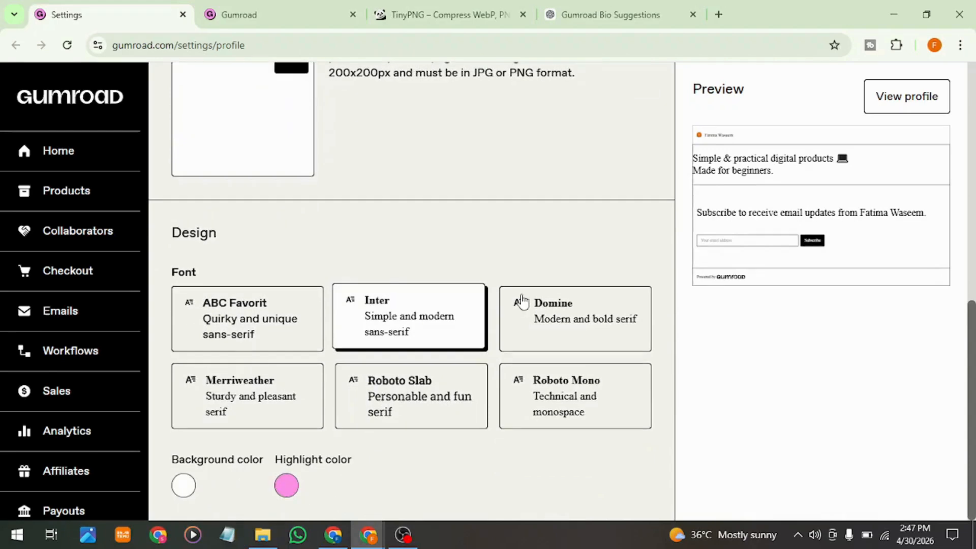
pyautogui.click(282, 486)
pyautogui.click(546, 473)
# Step: Save the updated profile settings
pyautogui.scroll(10, 545, 470)
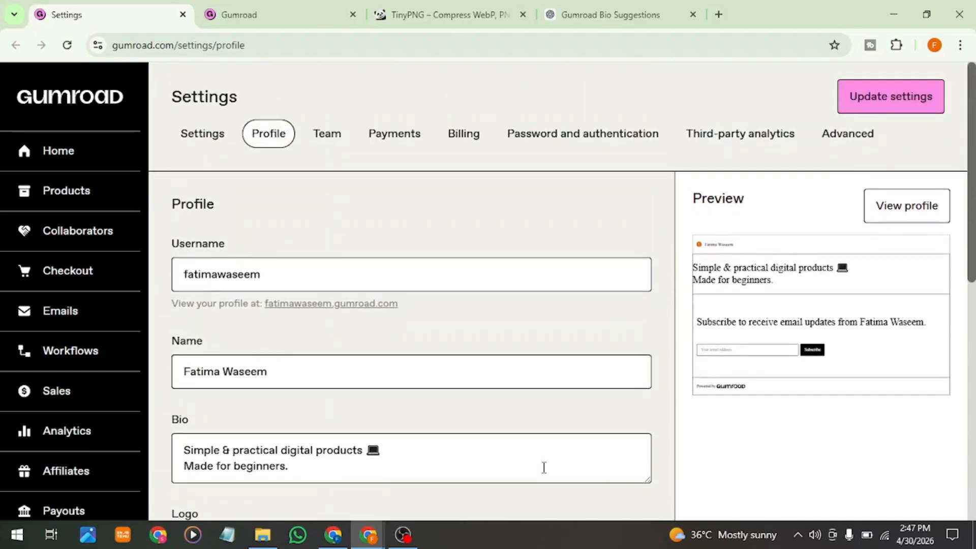
pyautogui.scroll(-2, 543, 467)
pyautogui.scroll(2, 543, 464)
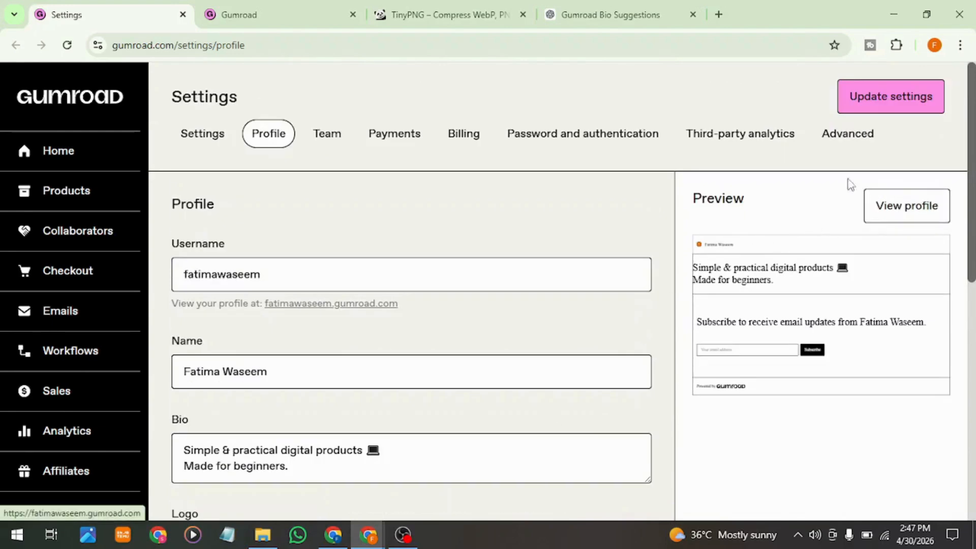
pyautogui.click(901, 98)
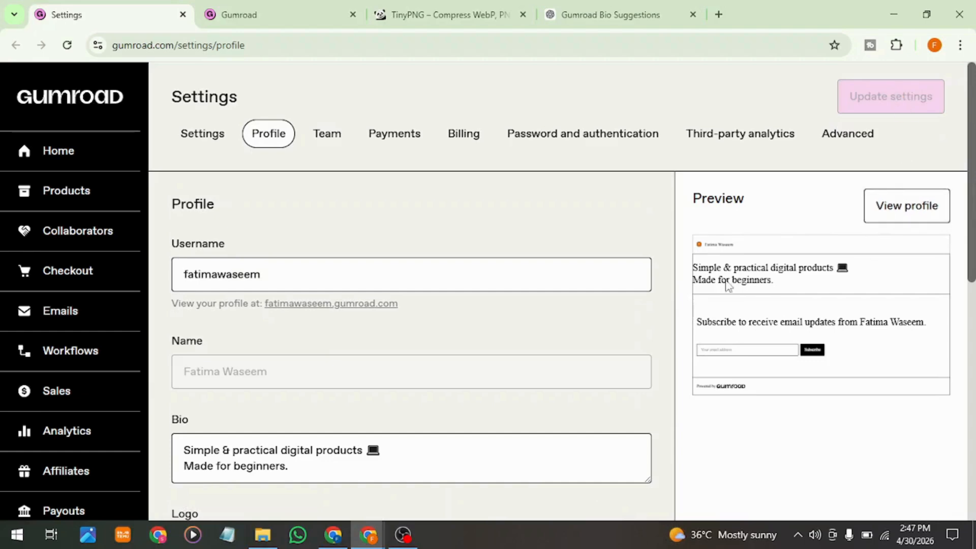
# Step: Check the uploaded logo and its image size and format requirements, and look at the TinyPNG image compression site
pyautogui.scroll(-2, 728, 283)
pyautogui.scroll(-2, 728, 284)
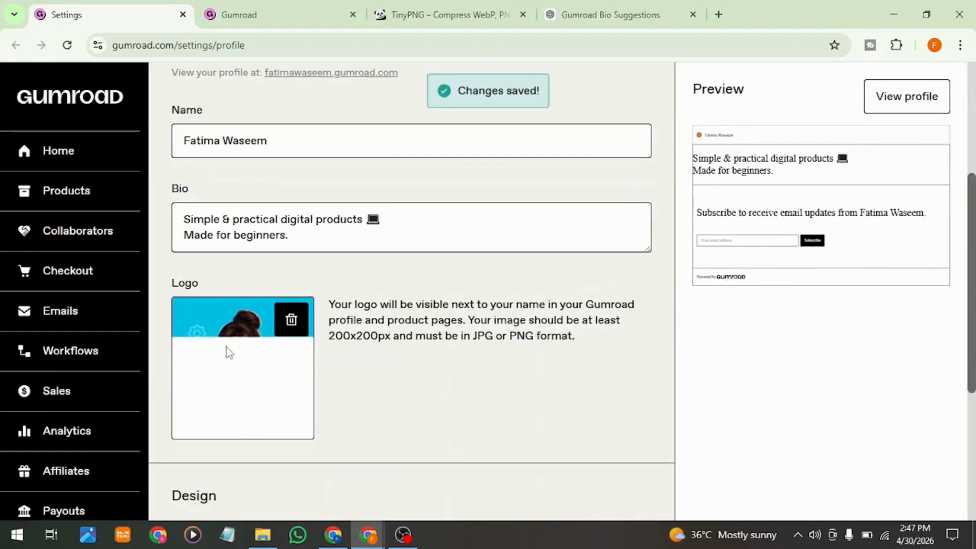
pyautogui.doubleClick(366, 340)
pyautogui.tripleClick(366, 341)
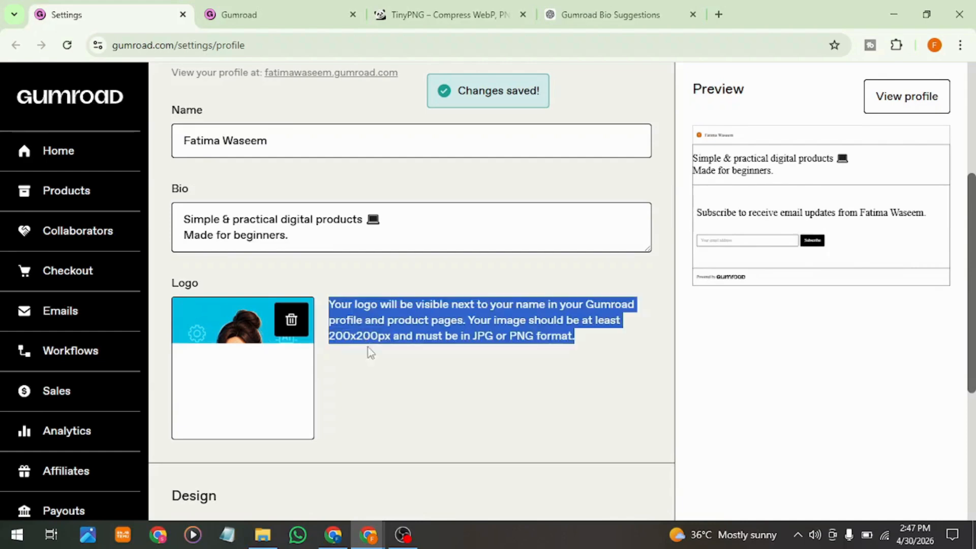
pyautogui.click(373, 357)
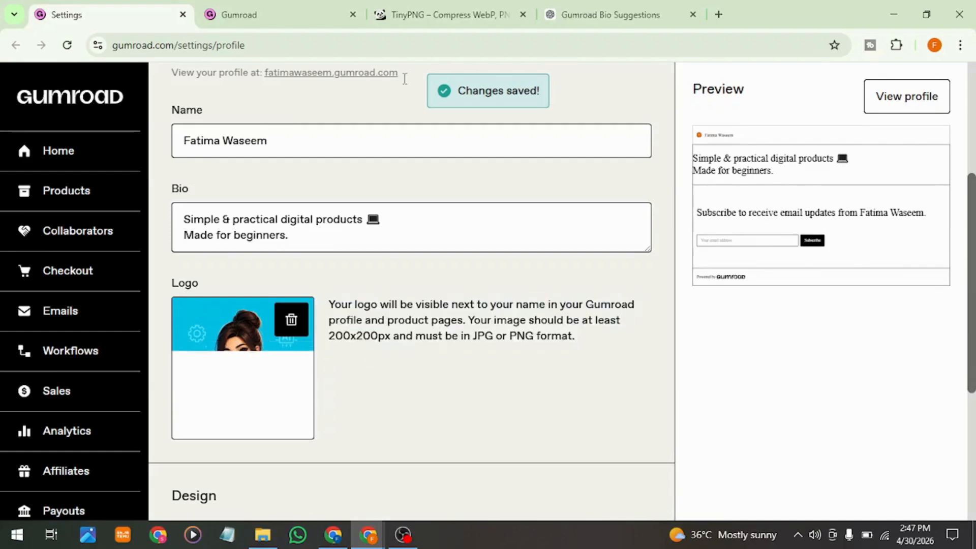
pyautogui.click(430, 13)
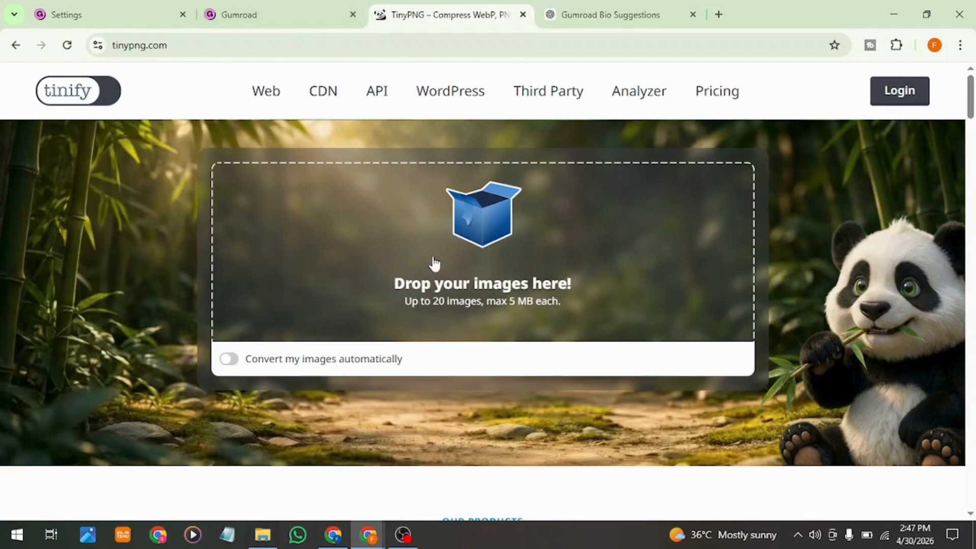
pyautogui.click(116, 10)
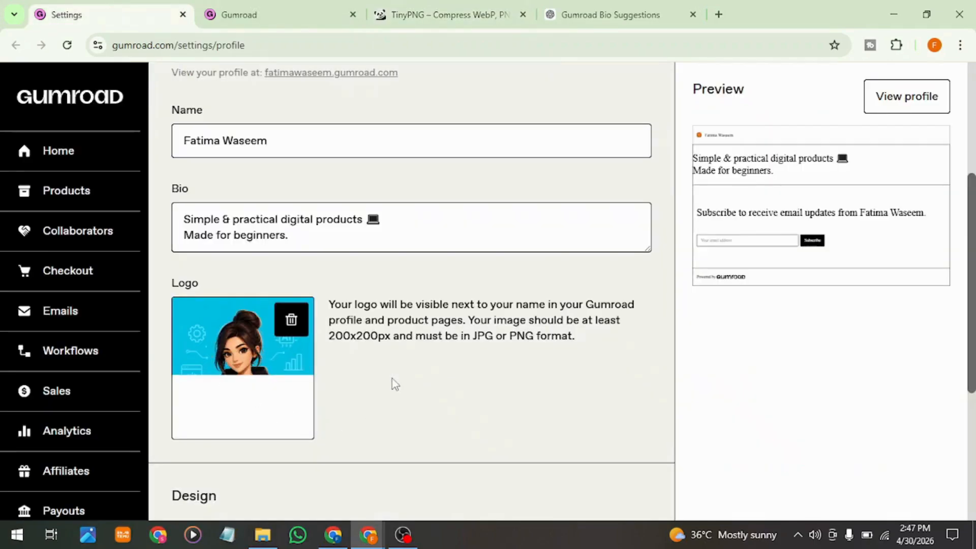
# Step: Open the public profile page in a separate tab and return to the profile settings
pyautogui.scroll(5, 392, 380)
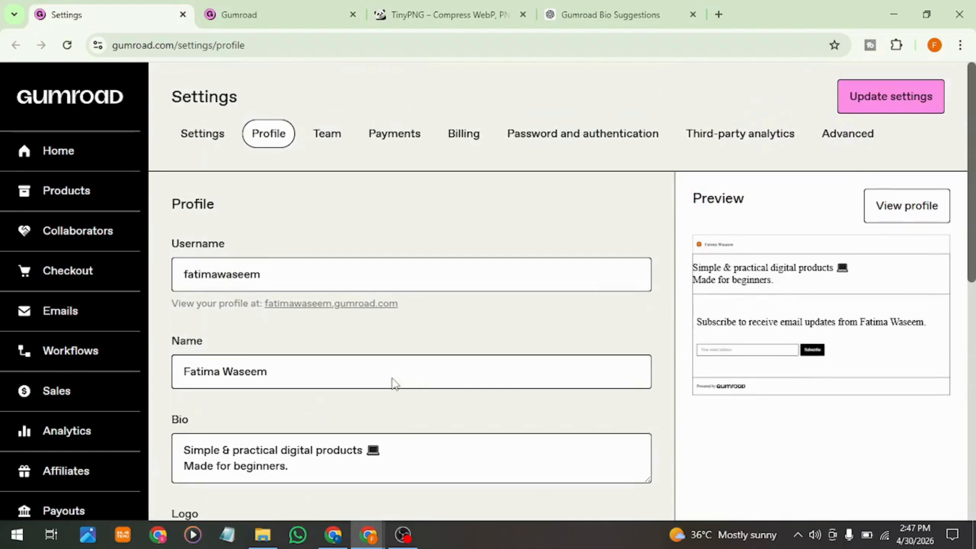
pyautogui.click(900, 218)
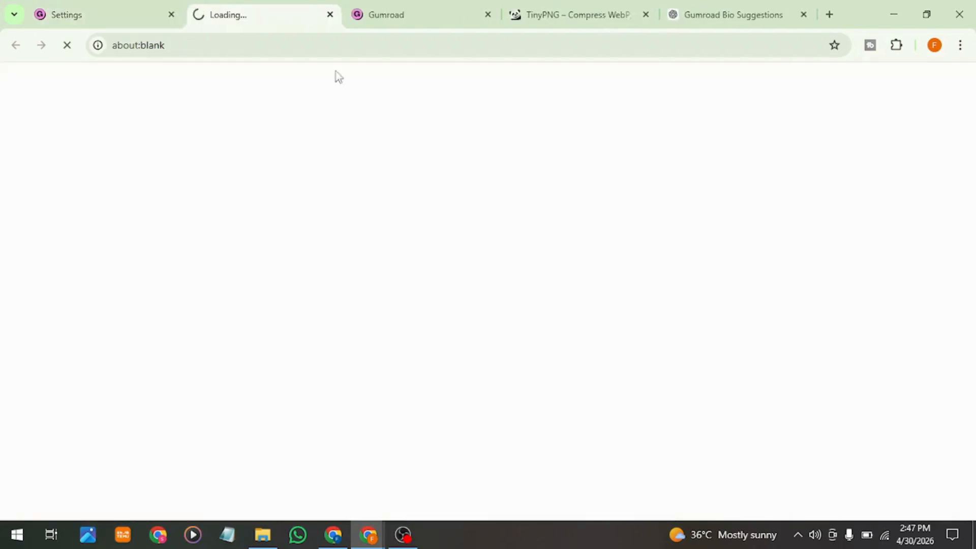
pyautogui.click(61, 11)
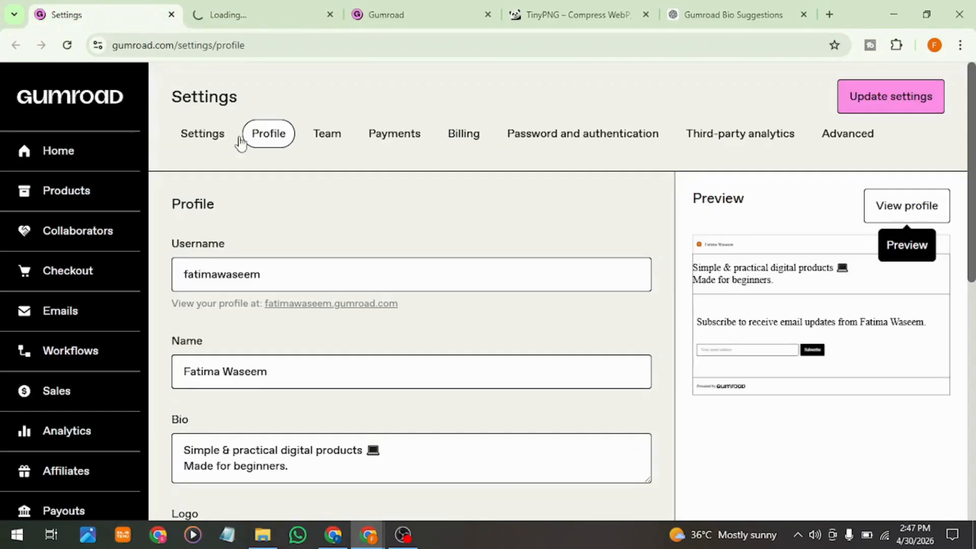
# Step: Open the Team settings in a new tab and review the invitation's email field and available role options
pyautogui.rightClick(322, 132)
pyautogui.click(351, 141)
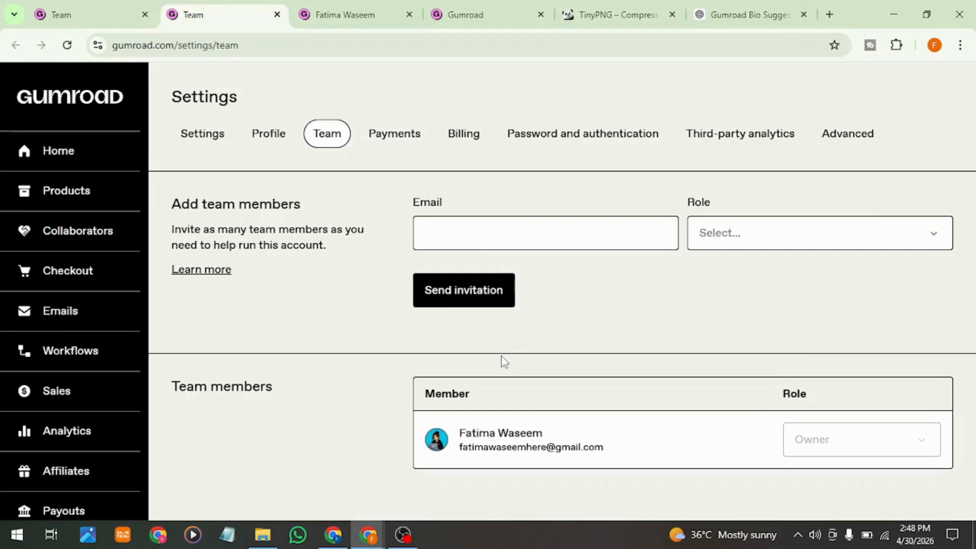
pyautogui.click(493, 243)
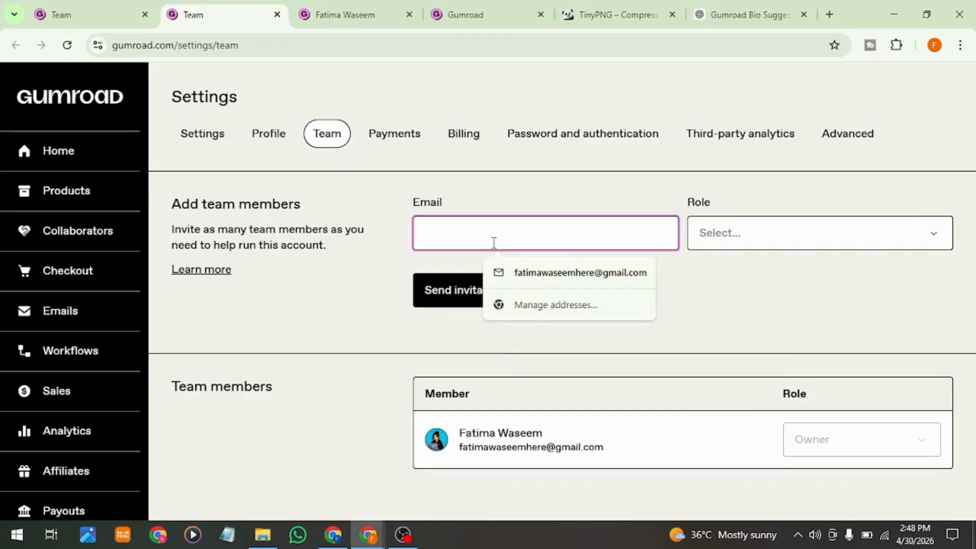
pyautogui.click(772, 328)
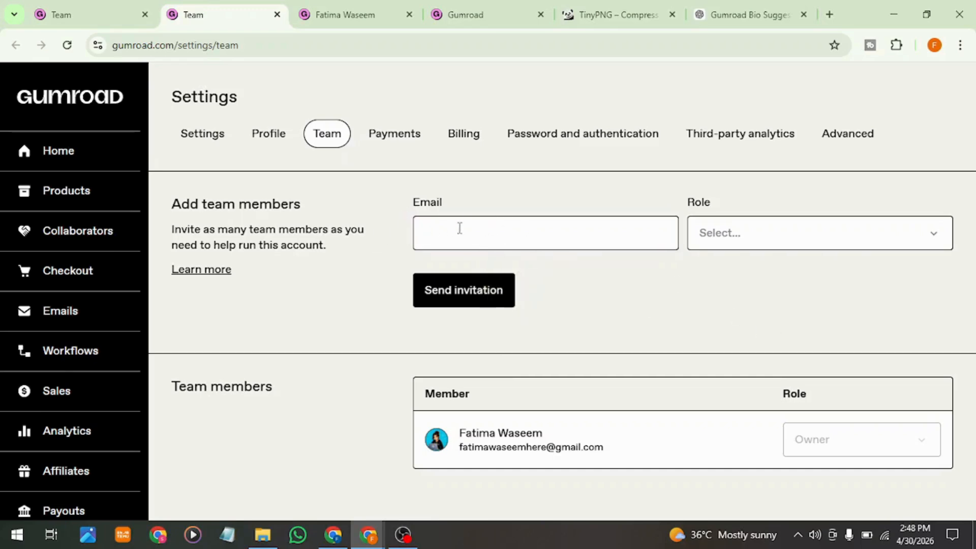
pyautogui.click(732, 231)
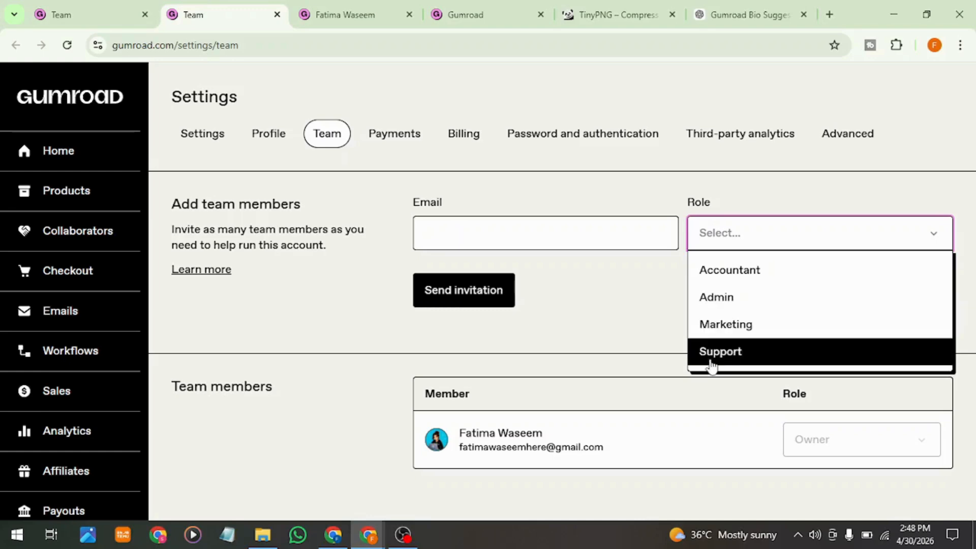
pyautogui.click(627, 318)
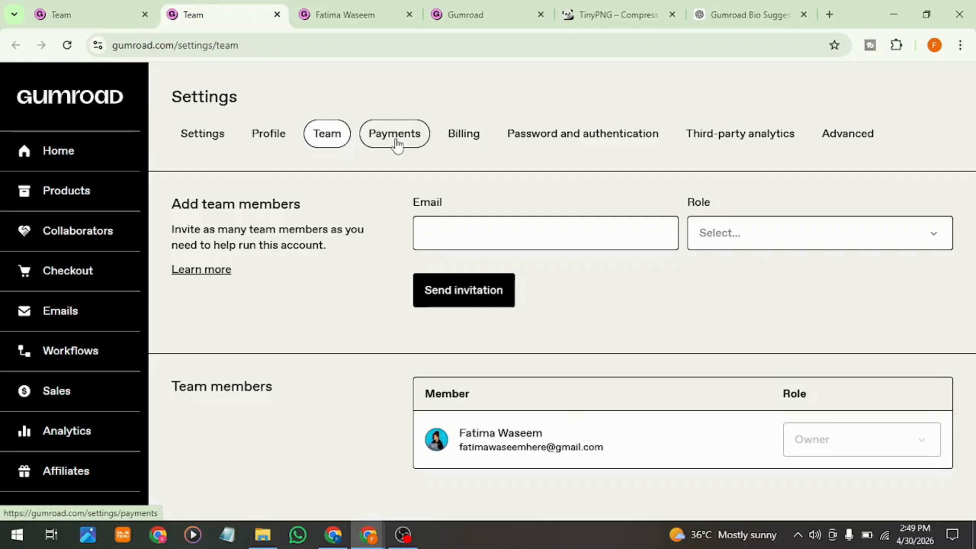
# Step: In the payments location dialog, keep Pakistan as the country, confirm the photo ID, proof of residence and individual or business statements, and save
pyautogui.click(345, 8)
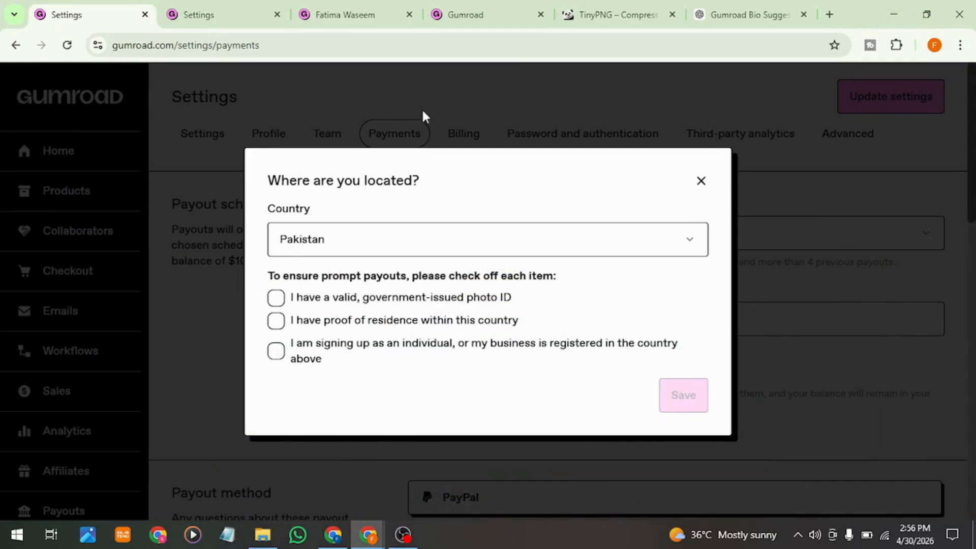
pyautogui.click(435, 246)
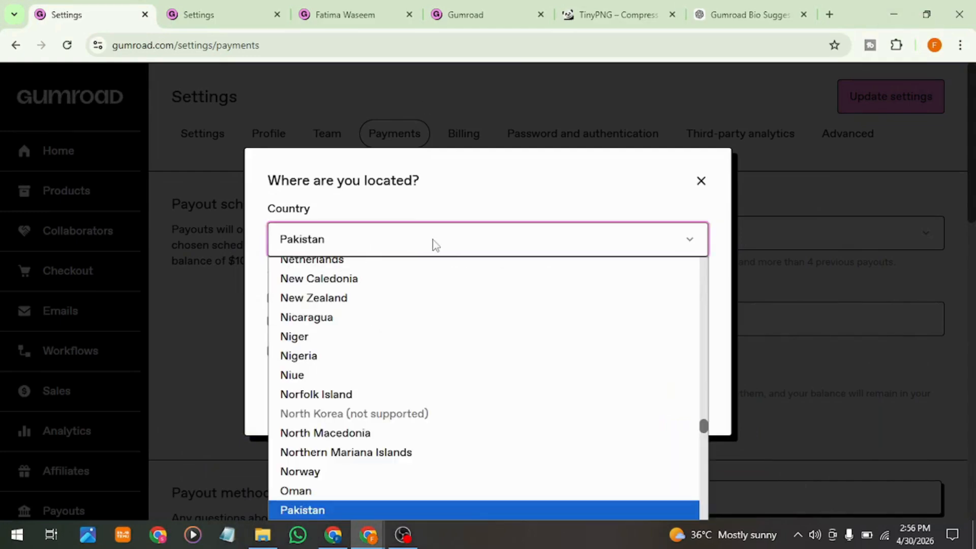
pyautogui.click(434, 245)
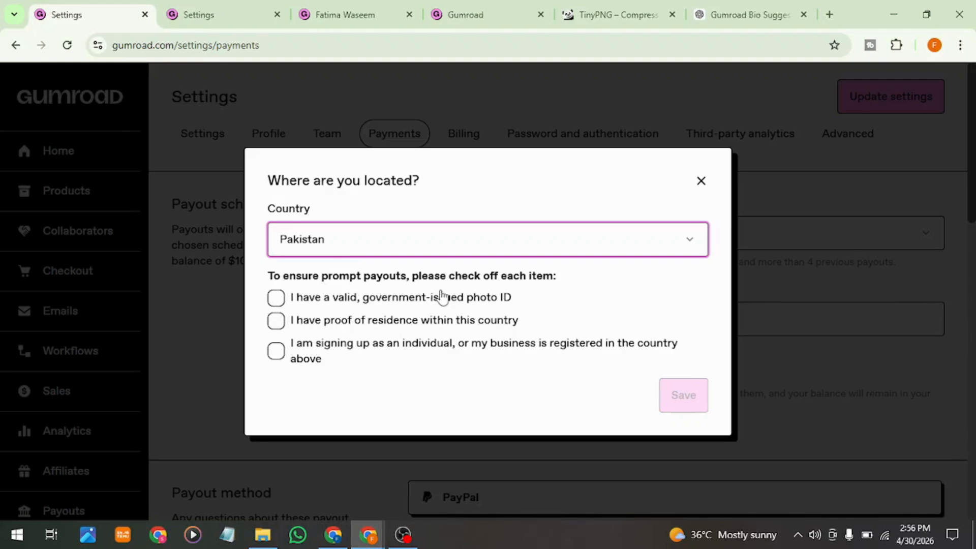
pyautogui.click(265, 302)
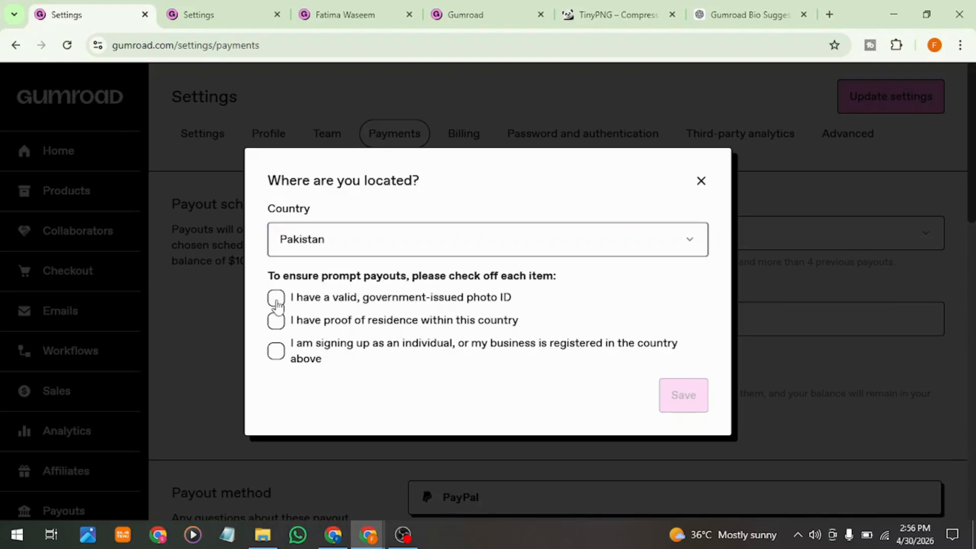
pyautogui.click(276, 304)
pyautogui.click(276, 325)
pyautogui.click(274, 359)
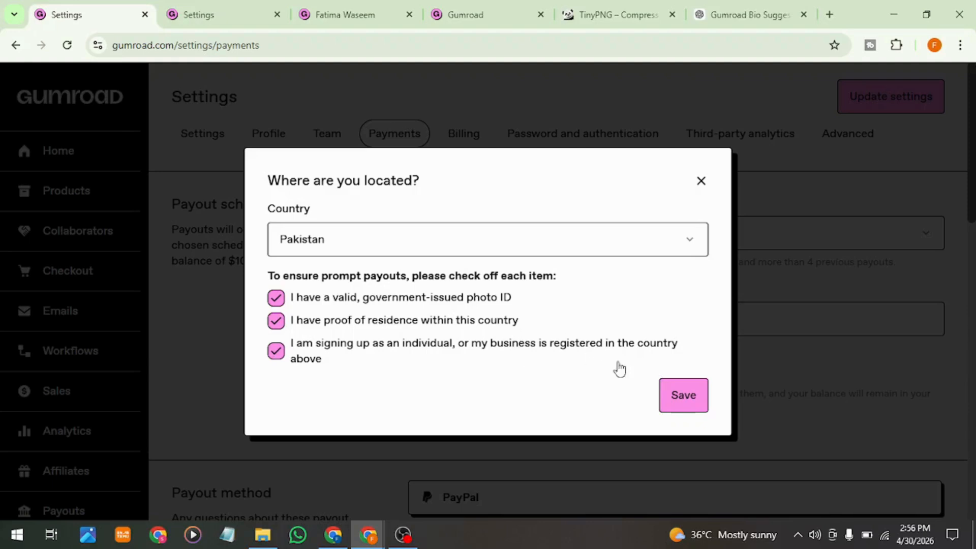
pyautogui.click(673, 397)
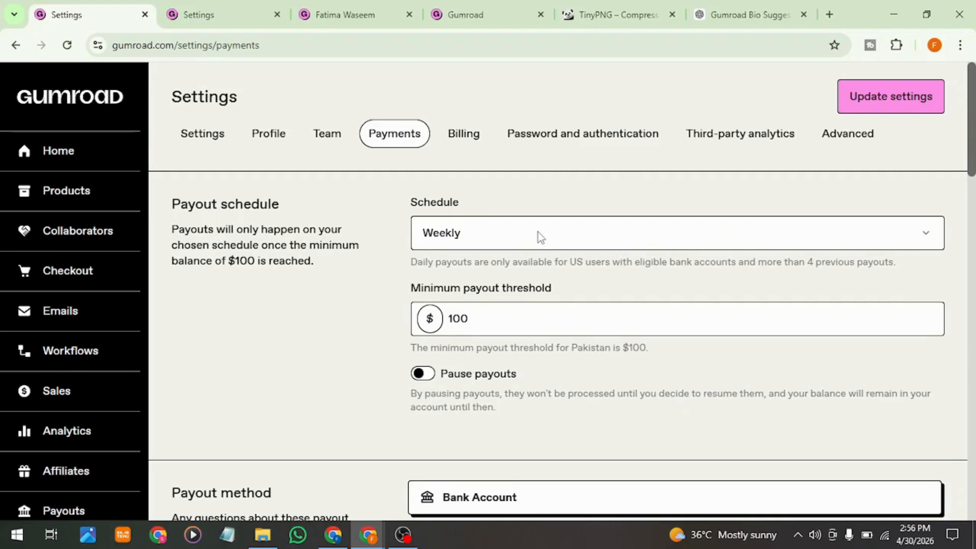
# Step: Choose the Weekly payout schedule and enter 100 dollars as the minimum payout threshold
pyautogui.click(482, 229)
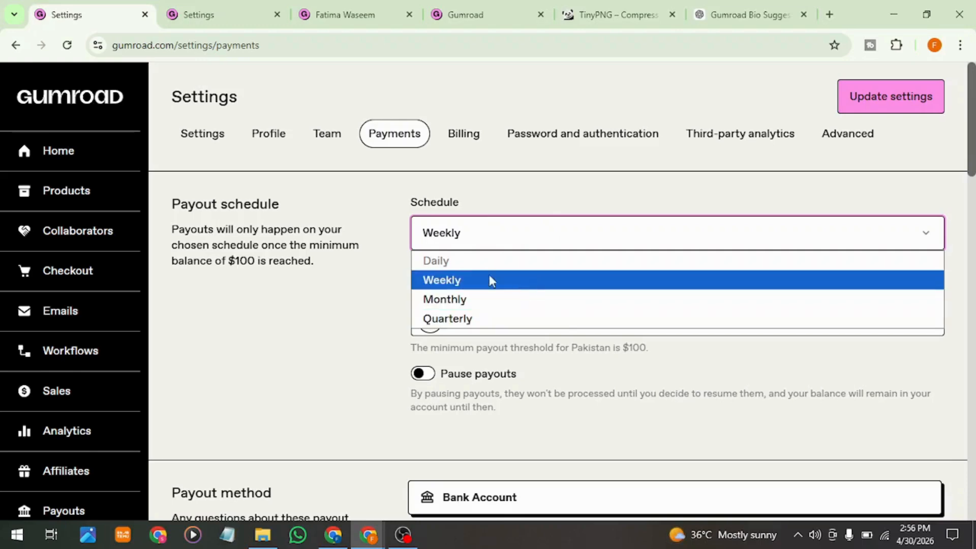
pyautogui.click(460, 286)
pyautogui.click(484, 307)
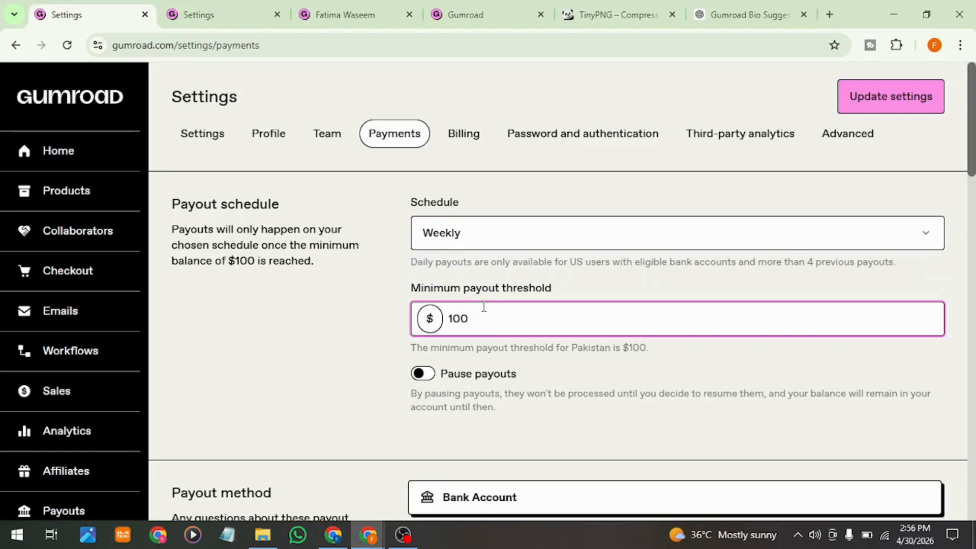
pyautogui.press('BackSpace')
pyautogui.press('BackSpace')
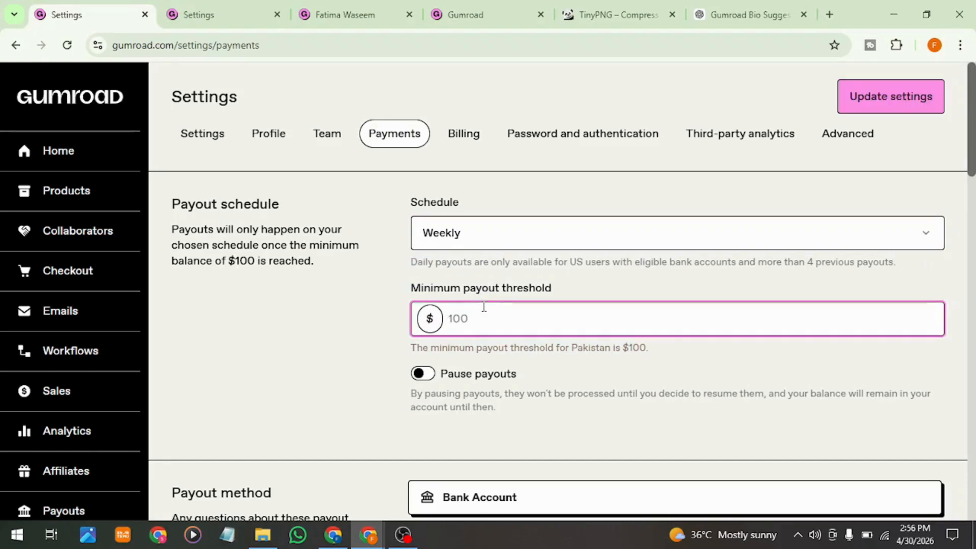
pyautogui.write('100')
pyautogui.tripleClick(668, 357)
pyautogui.click(668, 355)
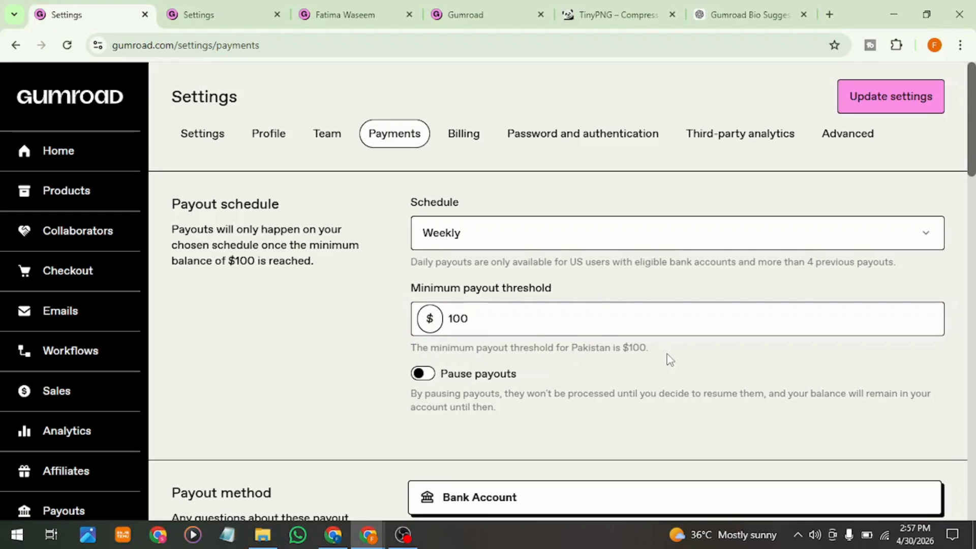
# Step: Try the Pause payouts option and turn it back off, keeping the Weekly schedule and the 100-dollar minimum threshold
pyautogui.click(421, 376)
pyautogui.click(428, 381)
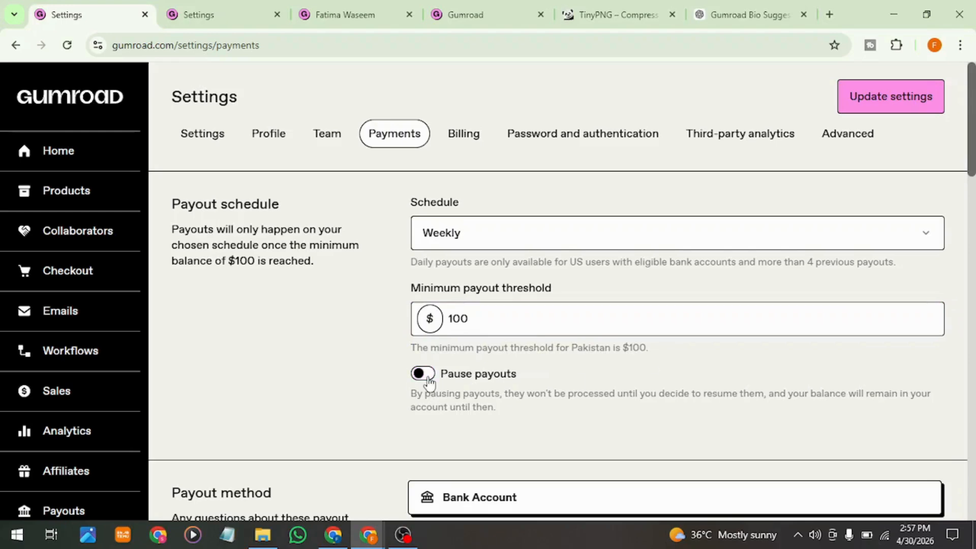
pyautogui.click(460, 240)
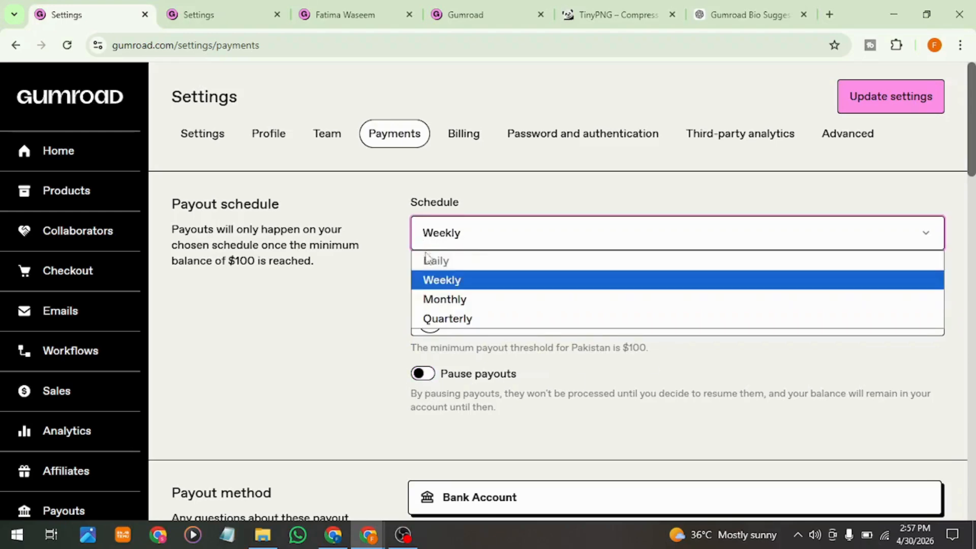
pyautogui.click(436, 288)
pyautogui.doubleClick(475, 320)
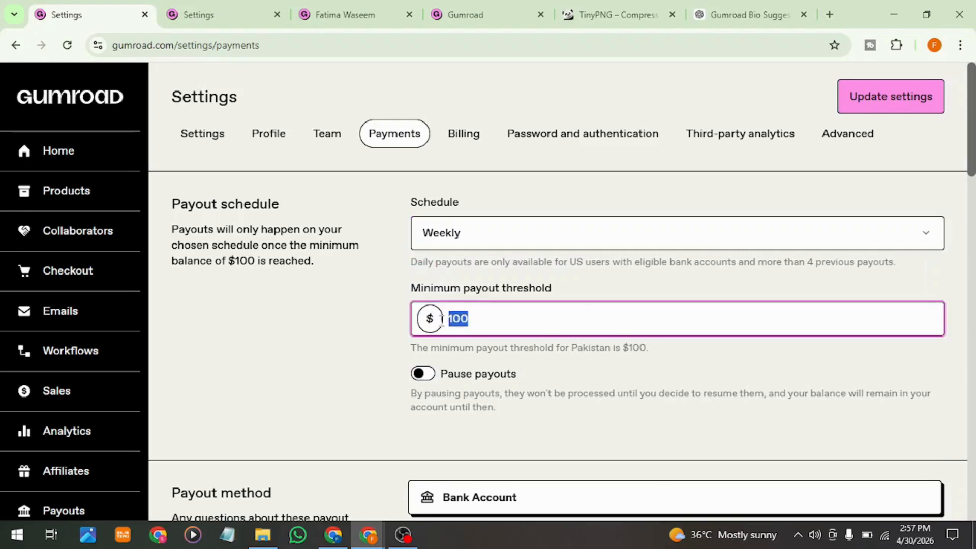
pyautogui.click(580, 381)
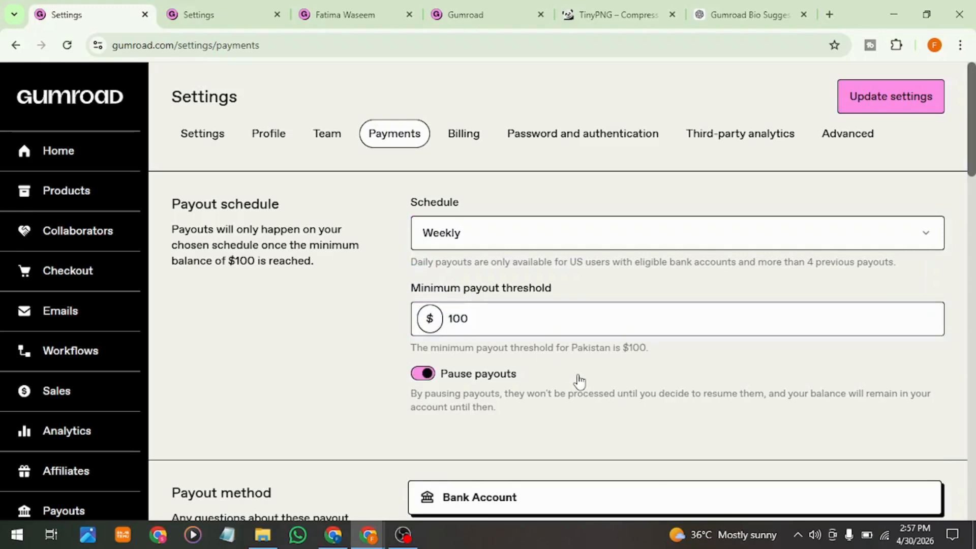
pyautogui.click(579, 381)
# Step: Examine the Bank Account payout method, its direct and Discover sales fees, and the Pay to the order of field
pyautogui.scroll(-3, 508, 406)
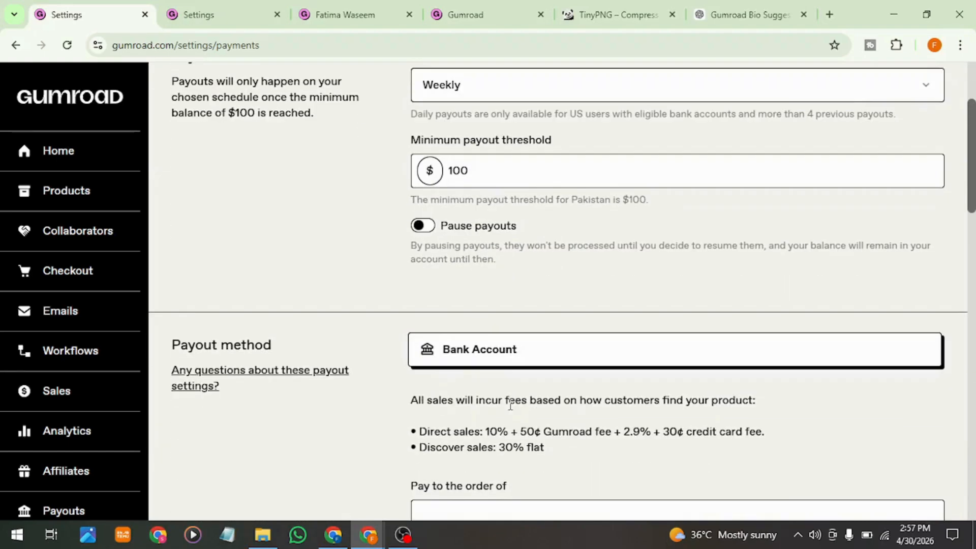
pyautogui.scroll(-2, 511, 405)
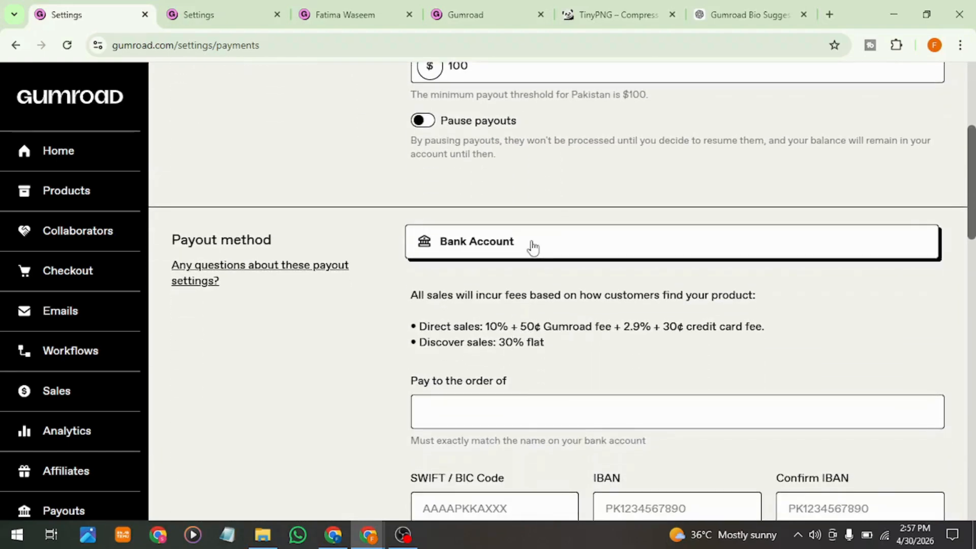
pyautogui.click(509, 419)
pyautogui.scroll(-2, 504, 437)
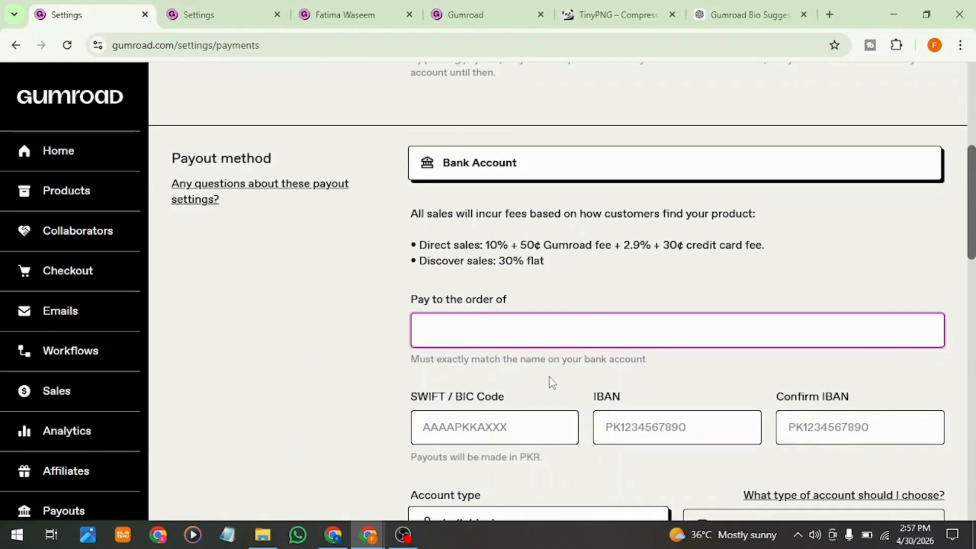
pyautogui.click(495, 330)
pyautogui.click(319, 341)
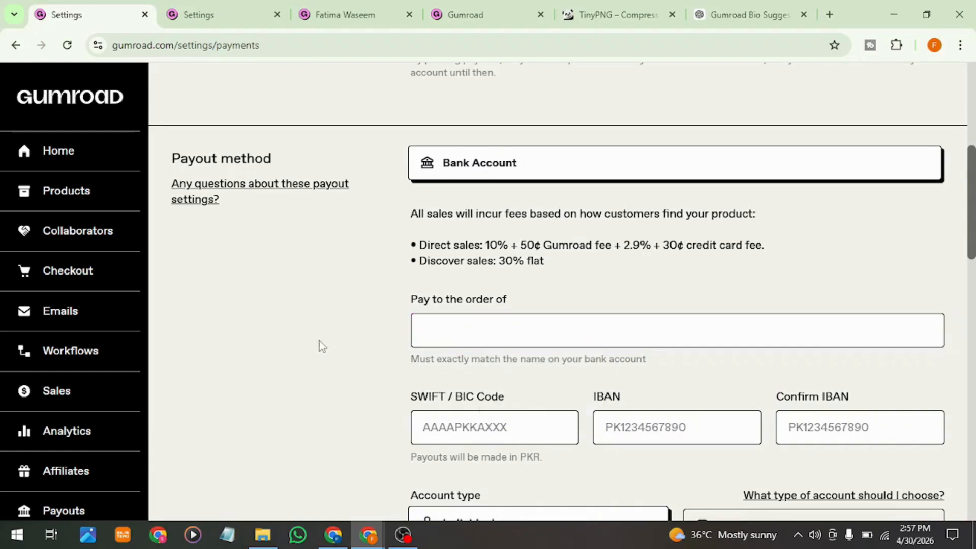
# Step: Examine the SWIFT / BIC and IBAN fields, the Individual and Business account types, and the first and last name fields
pyautogui.scroll(-2, 503, 429)
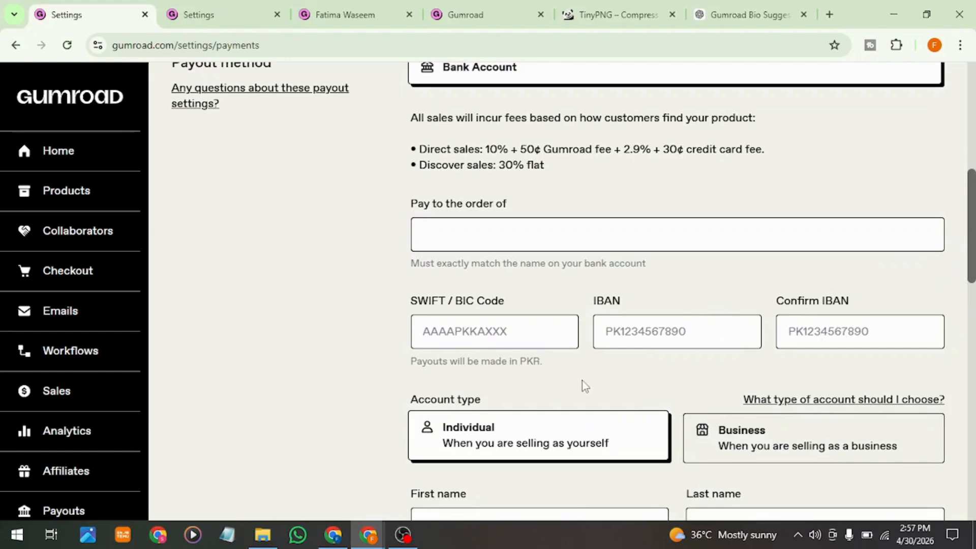
pyautogui.scroll(-2, 583, 387)
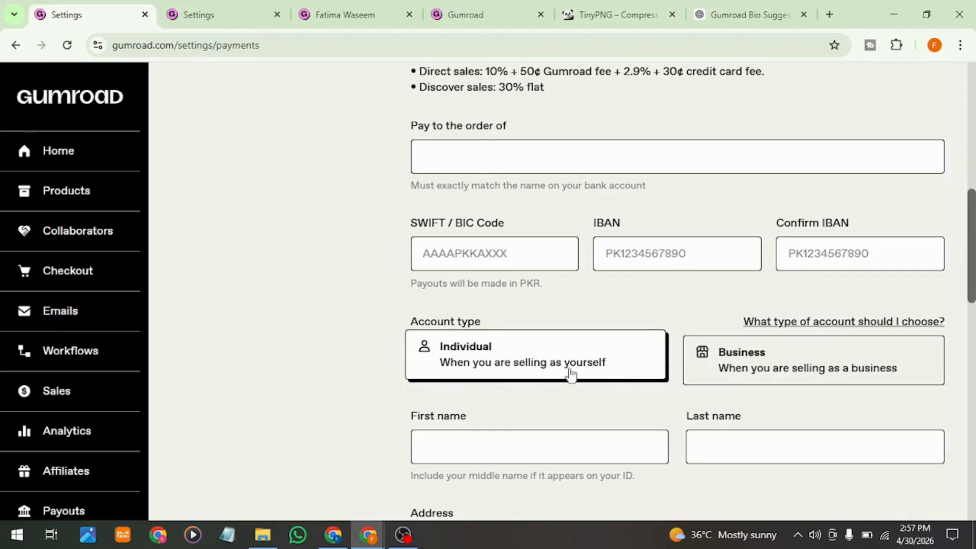
pyautogui.scroll(-1, 511, 402)
pyautogui.scroll(-1, 511, 401)
pyautogui.click(534, 336)
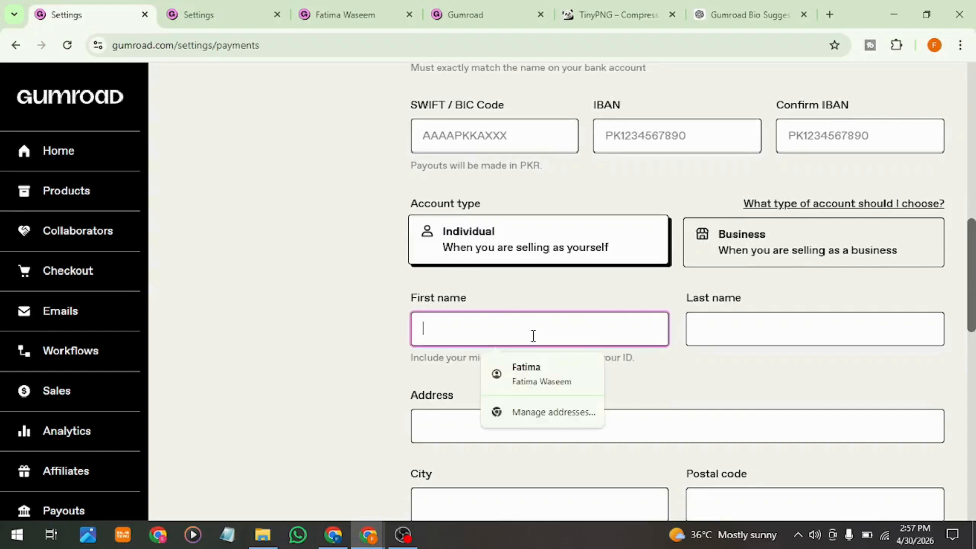
pyautogui.click(405, 238)
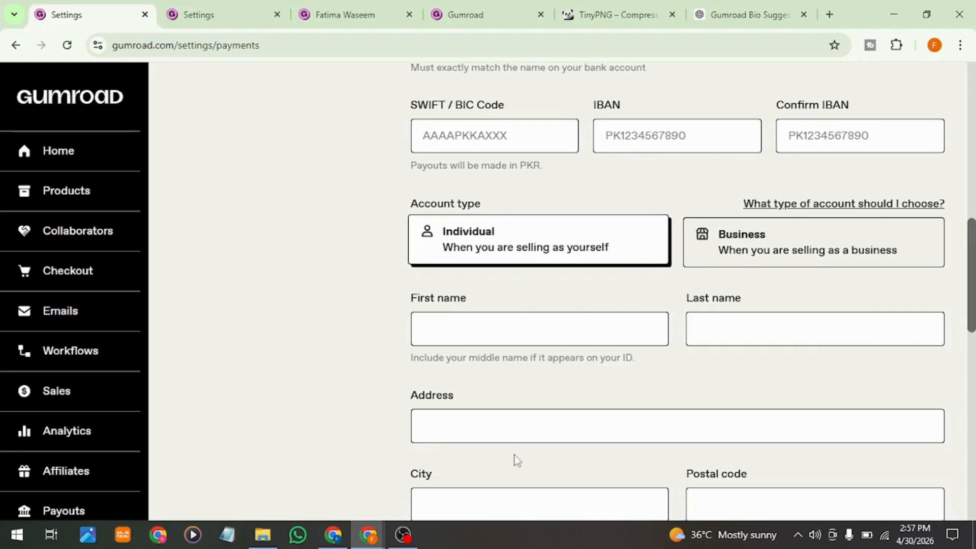
# Step: For the Postal code field, search Google for "postal code lahore" in a new tab and expand the overview of area codes
pyautogui.scroll(-2, 514, 457)
pyautogui.click(733, 425)
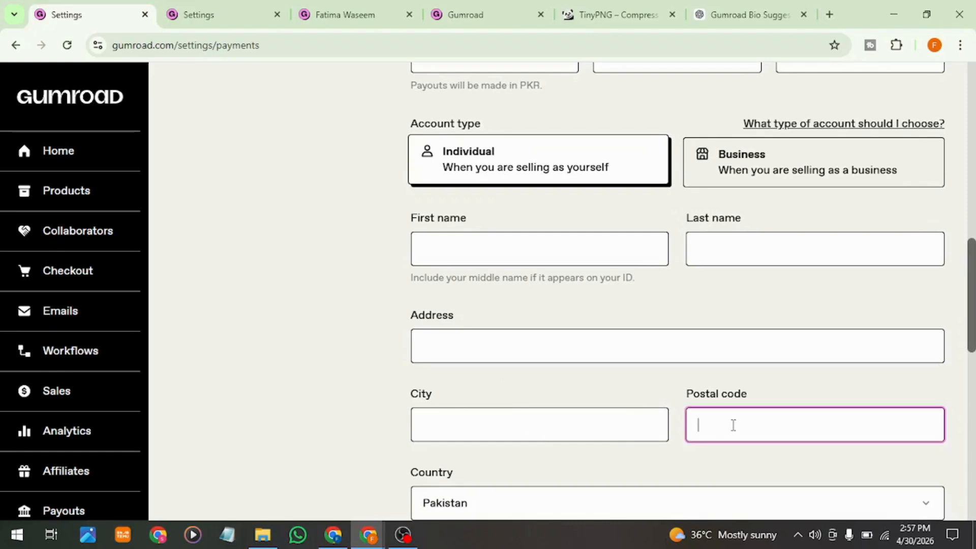
pyautogui.click(829, 15)
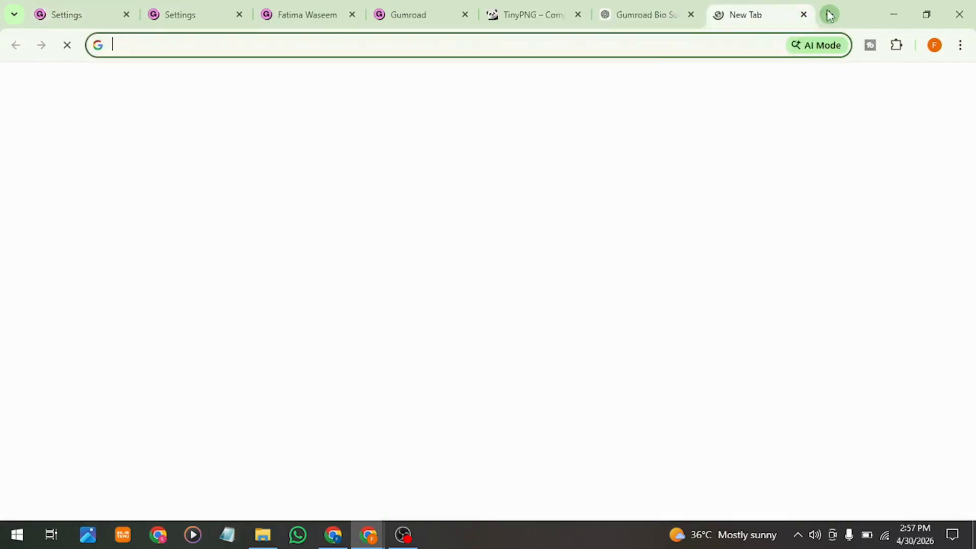
pyautogui.write('postal code')
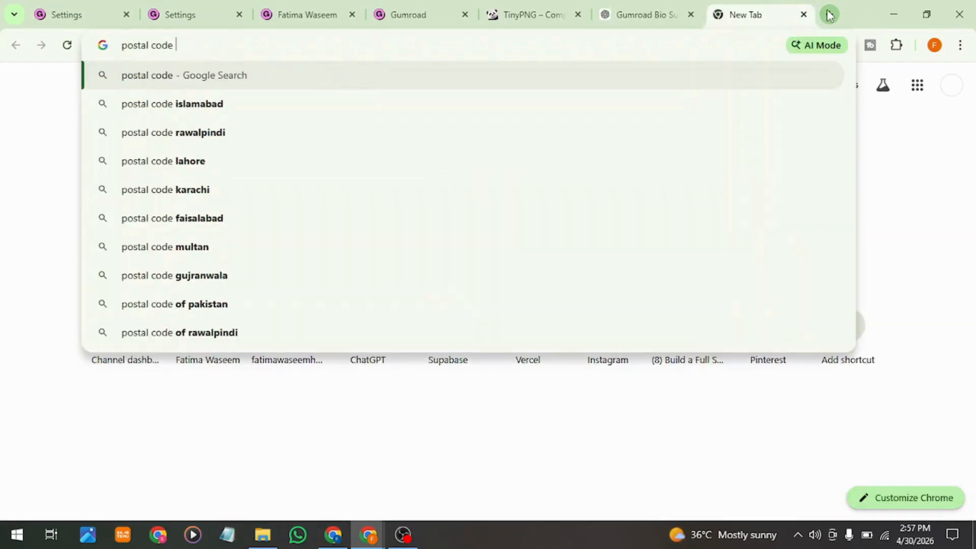
pyautogui.write(' lahore')
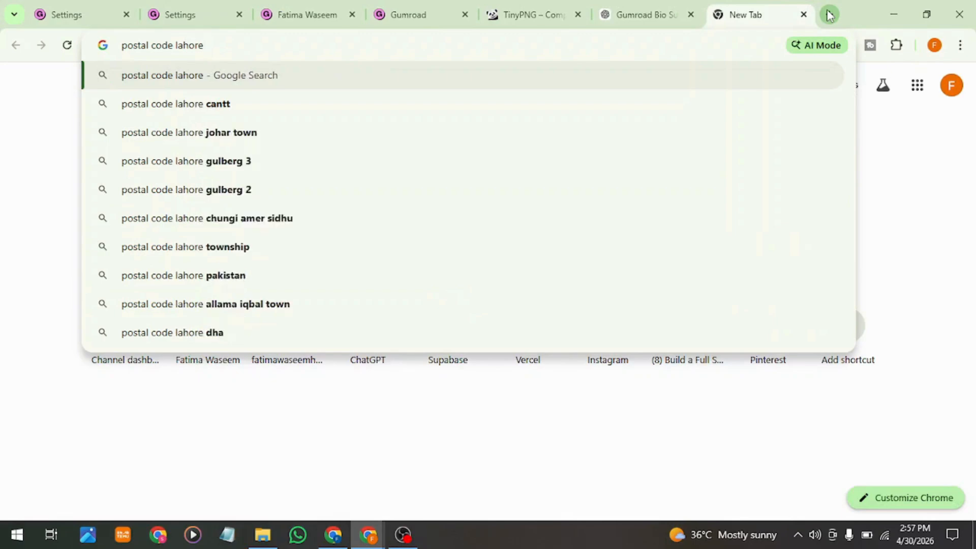
pyautogui.press('Return')
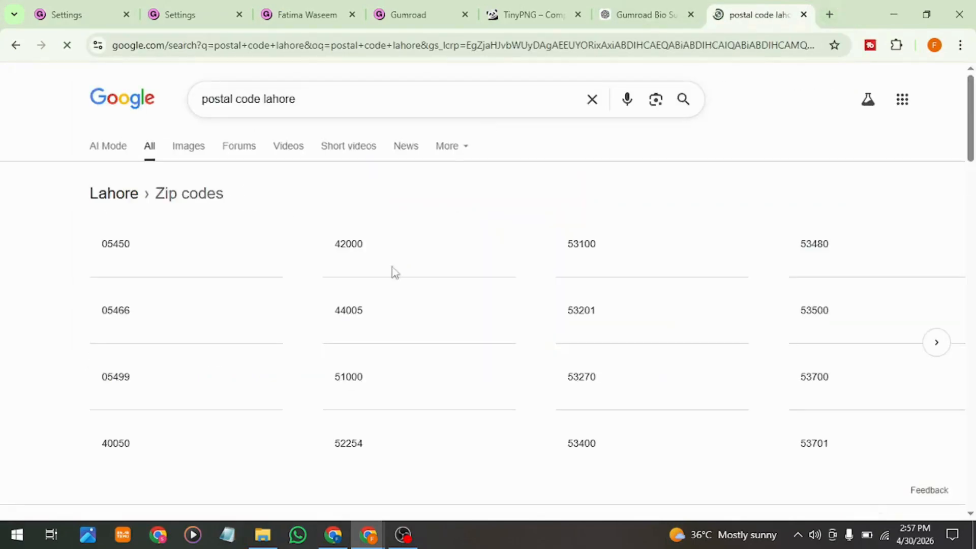
pyautogui.scroll(-3, 478, 331)
pyautogui.scroll(-4, 477, 331)
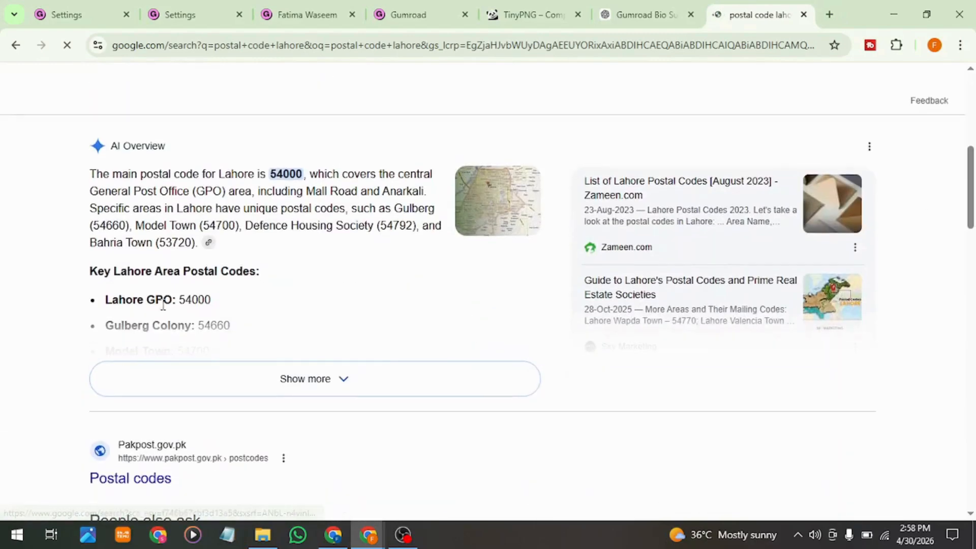
pyautogui.click(293, 376)
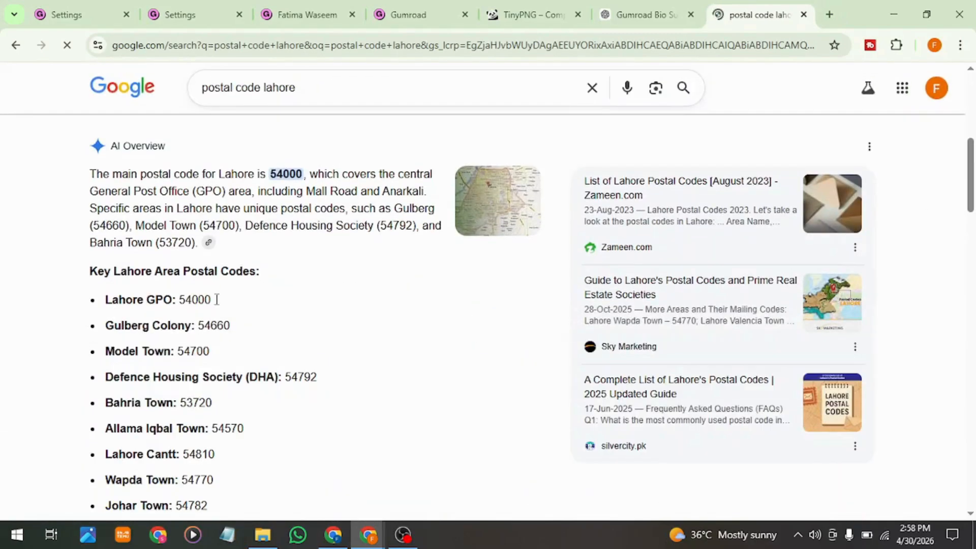
# Step: Return to the Gumroad payment settings and examine the phone, date of birth, nationality, identity card and PayPal connection requirements
pyautogui.click(109, 7)
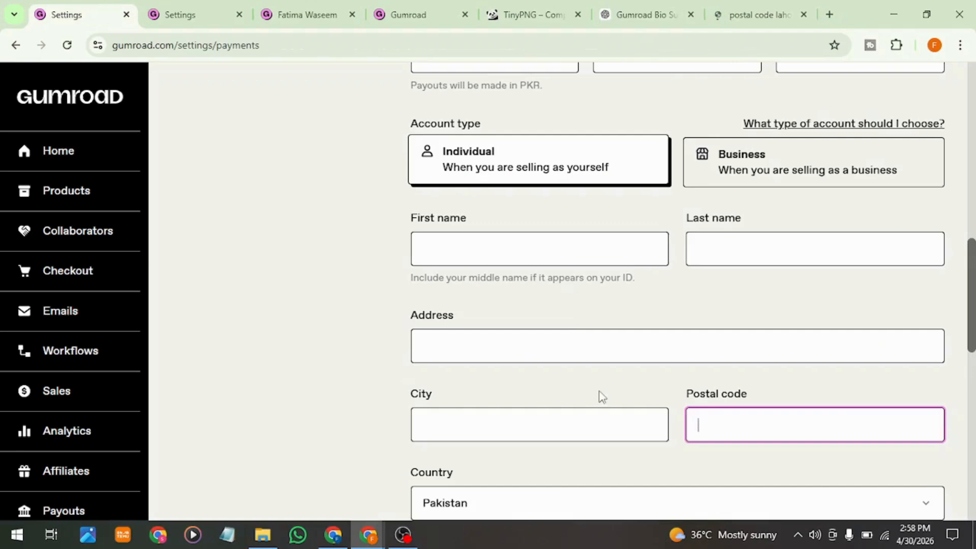
pyautogui.scroll(-2, 598, 397)
pyautogui.scroll(-5, 602, 402)
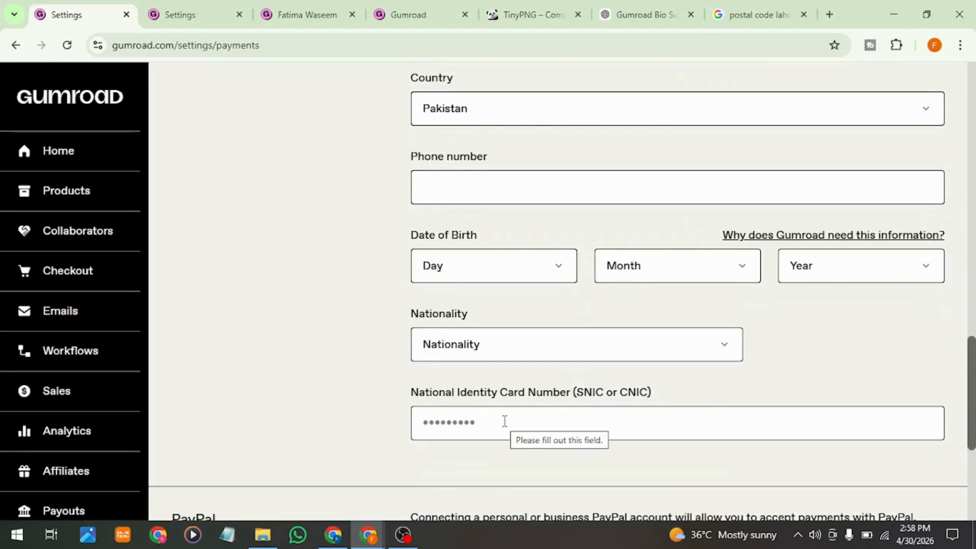
pyautogui.scroll(-5, 505, 422)
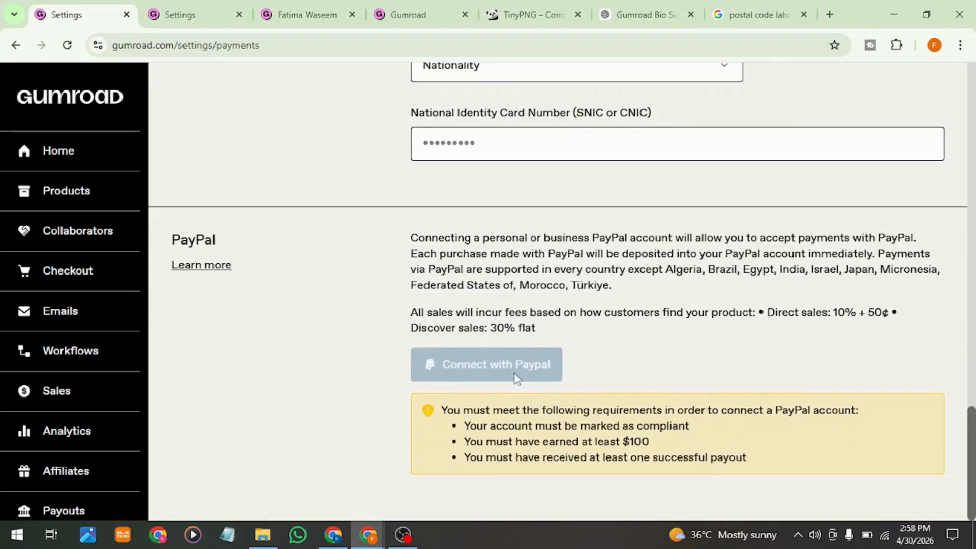
pyautogui.scroll(4, 560, 365)
pyautogui.scroll(20, 559, 365)
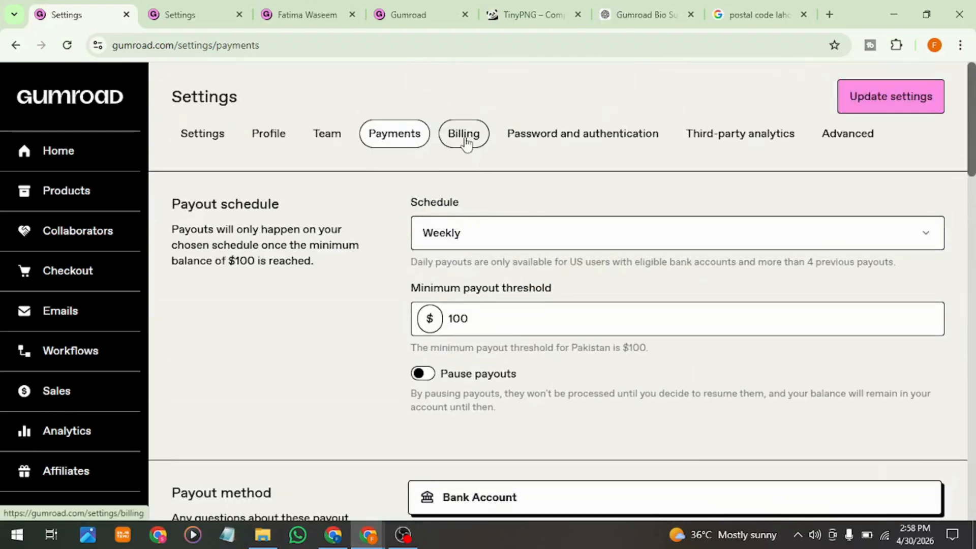
# Step: Open the Billing settings and review the name, business, address, city, ZIP code and country fields used for invoices
pyautogui.click(466, 145)
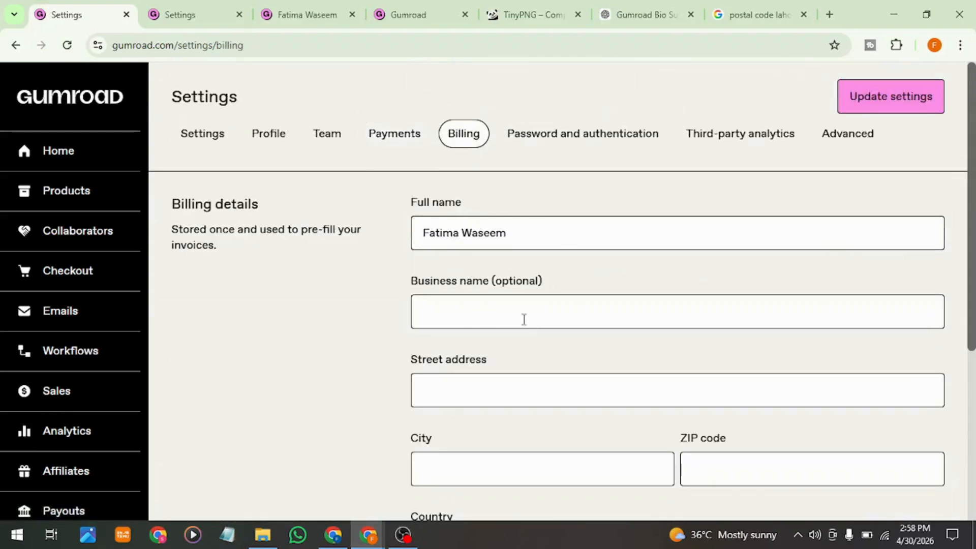
pyautogui.scroll(-1, 597, 320)
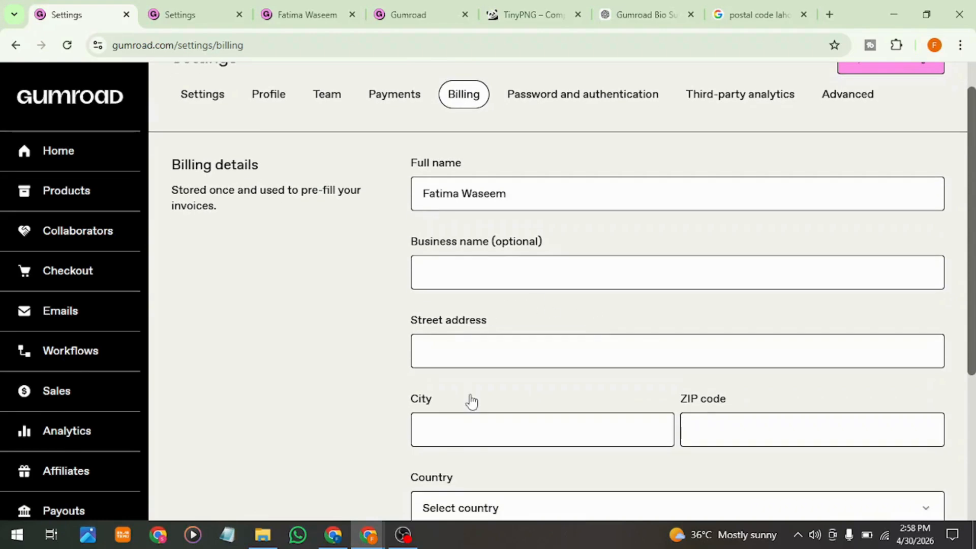
pyautogui.scroll(-3, 471, 399)
pyautogui.scroll(-2, 471, 400)
pyautogui.scroll(5, 471, 399)
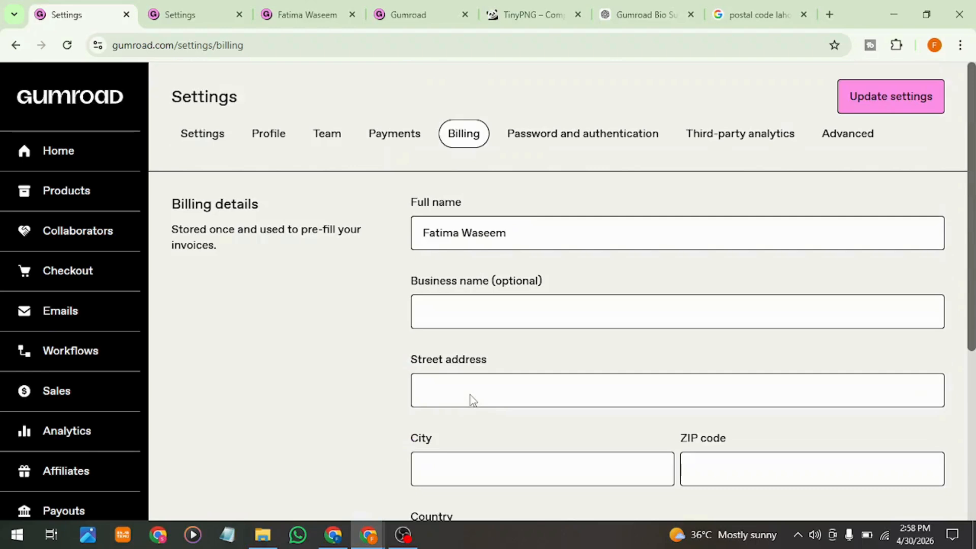
# Step: Review the password and two-factor authentication settings, and open the Third-party analytics settings with their tracking ID fields
pyautogui.click(587, 145)
pyautogui.click(548, 241)
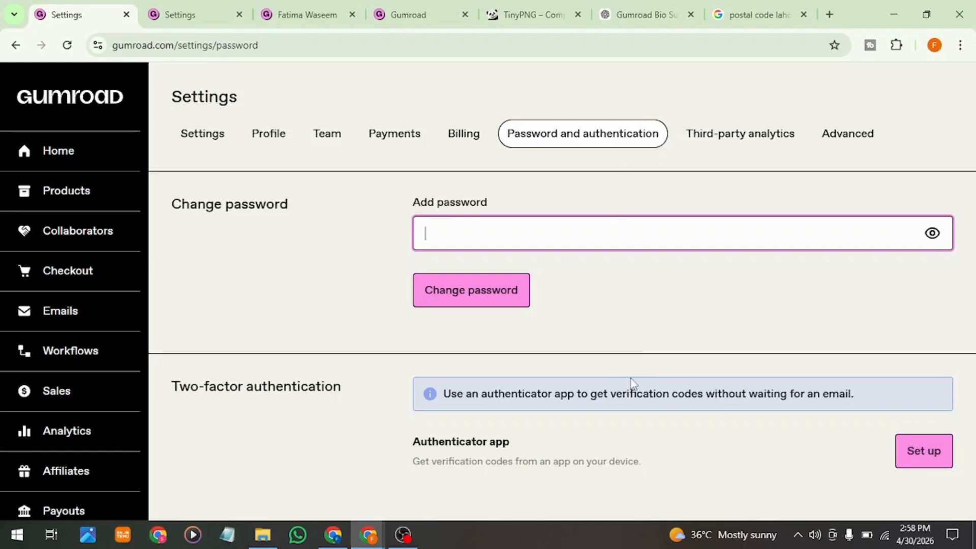
pyautogui.click(752, 153)
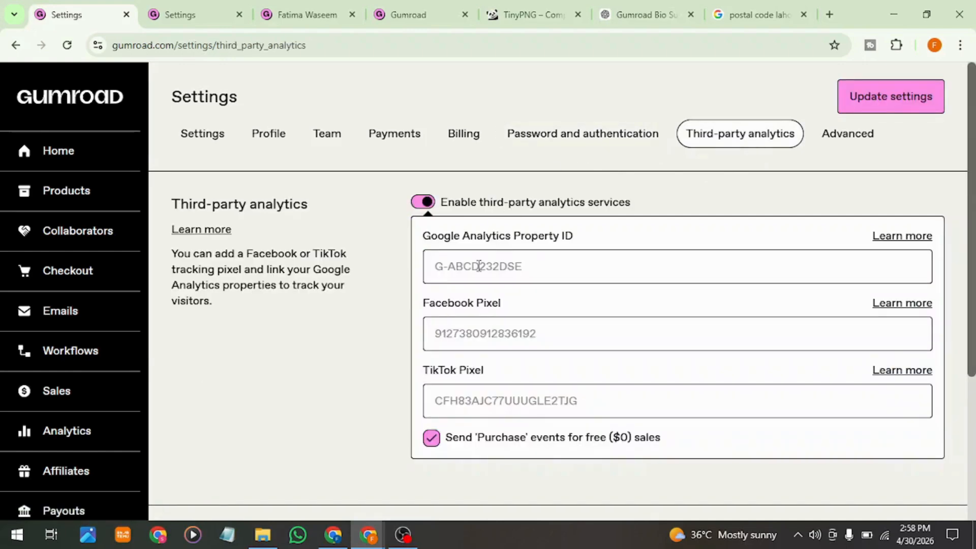
# Step: Open the Advanced settings and examine the custom domain, mass-block emails and ping endpoint sections
pyautogui.click(841, 135)
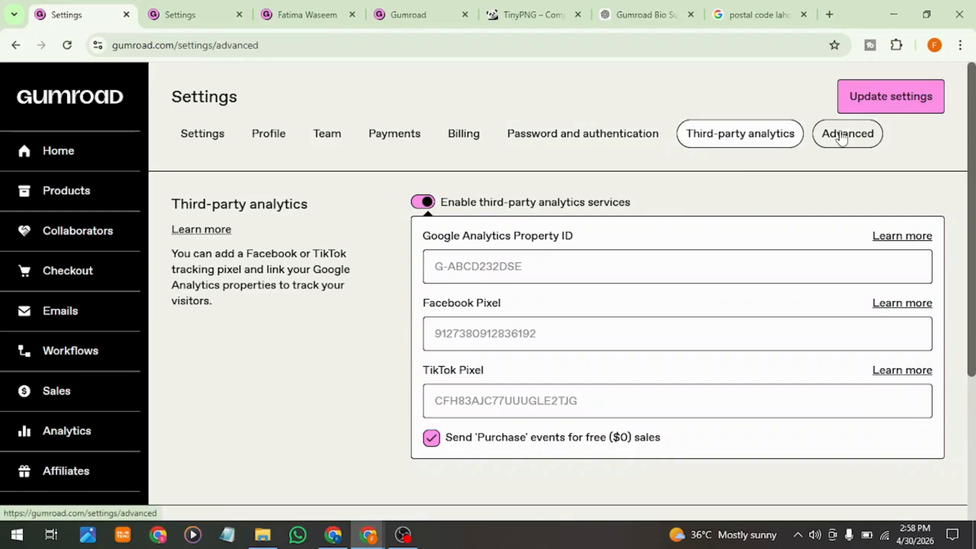
pyautogui.click(529, 238)
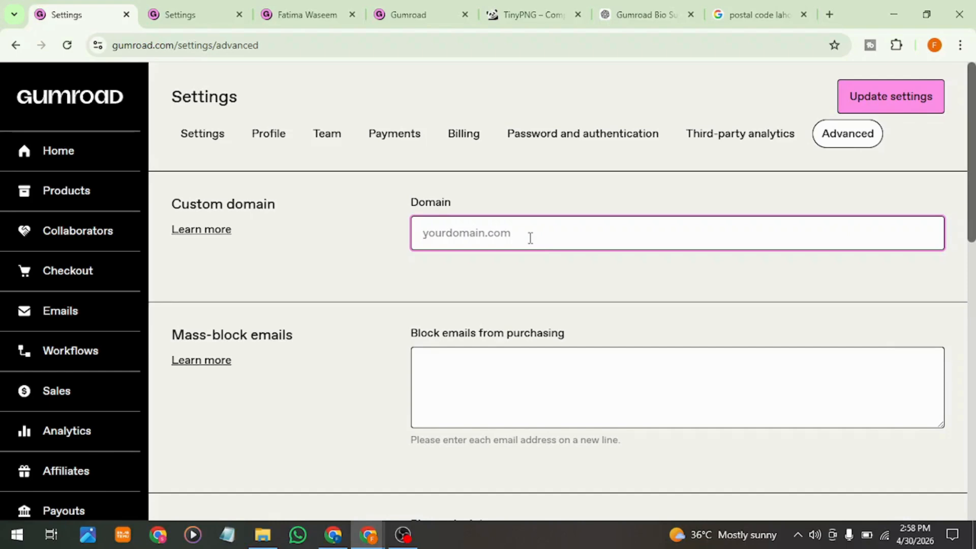
pyautogui.scroll(-2, 530, 238)
pyautogui.click(531, 238)
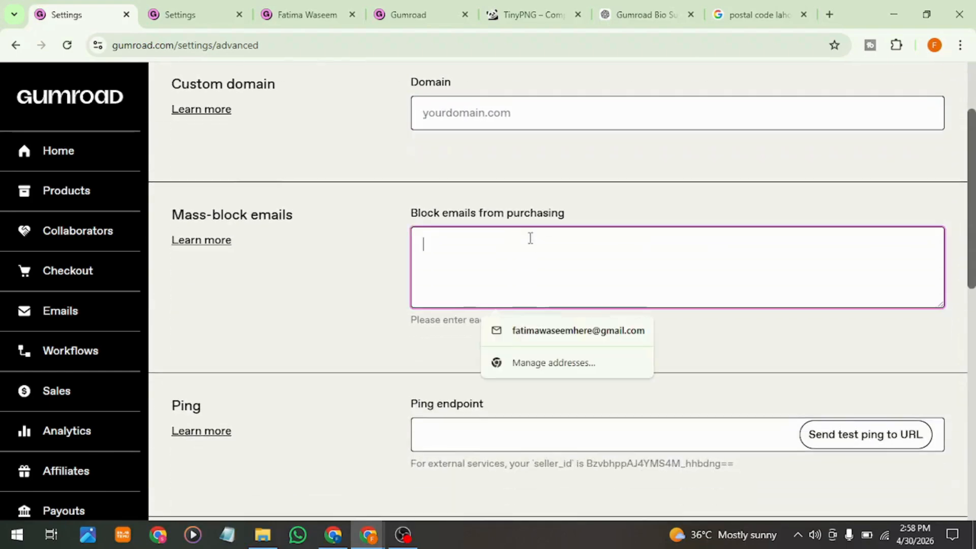
pyautogui.click(372, 287)
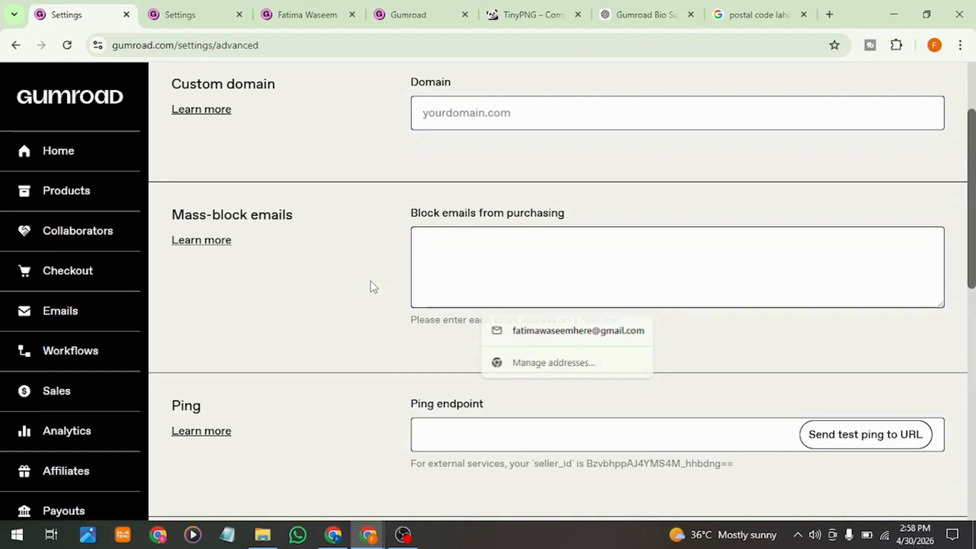
pyautogui.click(443, 301)
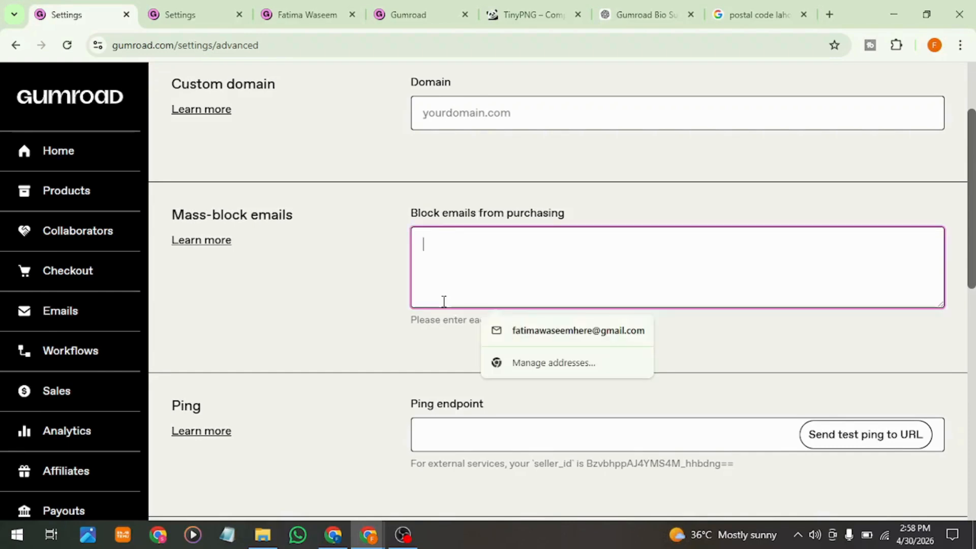
pyautogui.click(348, 327)
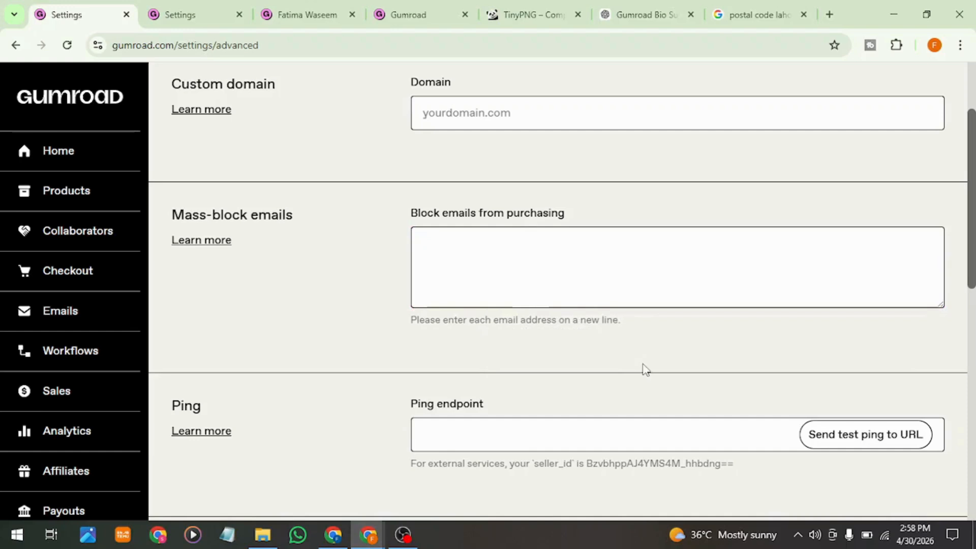
pyautogui.scroll(-2, 642, 367)
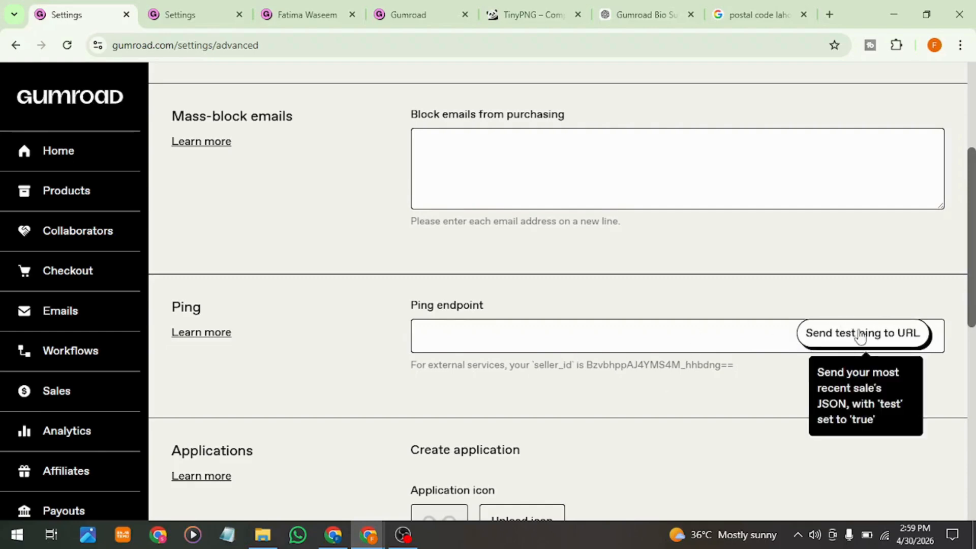
# Step: Examine the Applications and Danger Zone sections of the Advanced settings, and return to the general Settings page
pyautogui.scroll(-4, 586, 391)
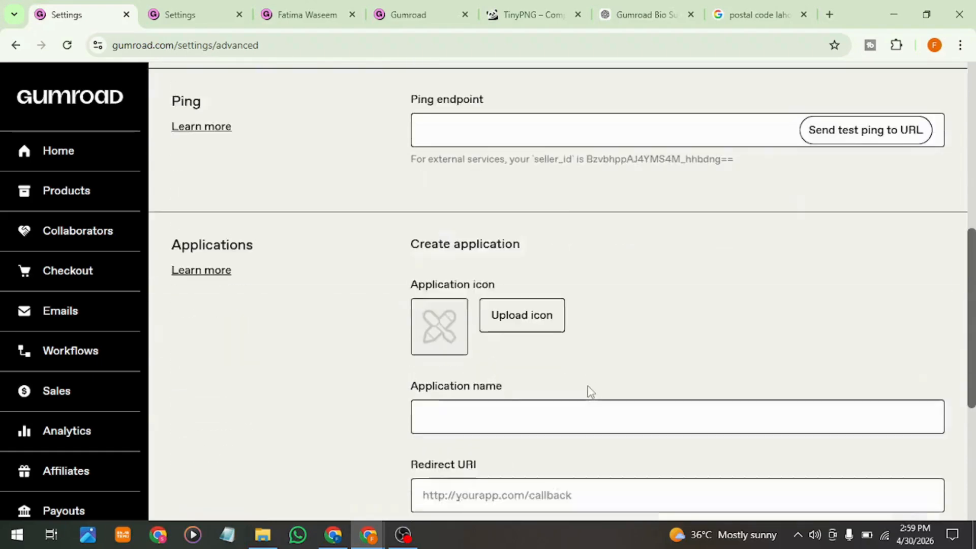
pyautogui.scroll(-1, 589, 392)
pyautogui.scroll(-2, 590, 391)
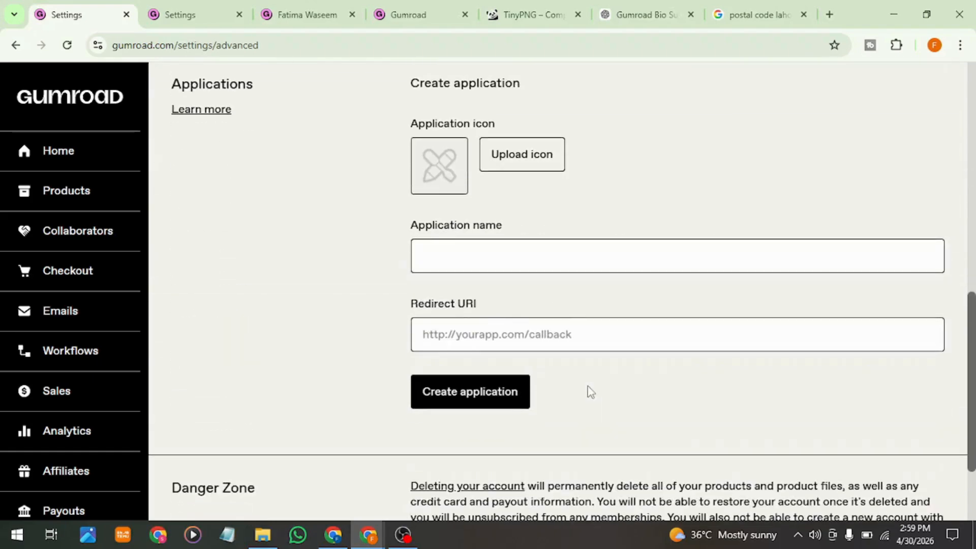
pyautogui.scroll(-2, 600, 351)
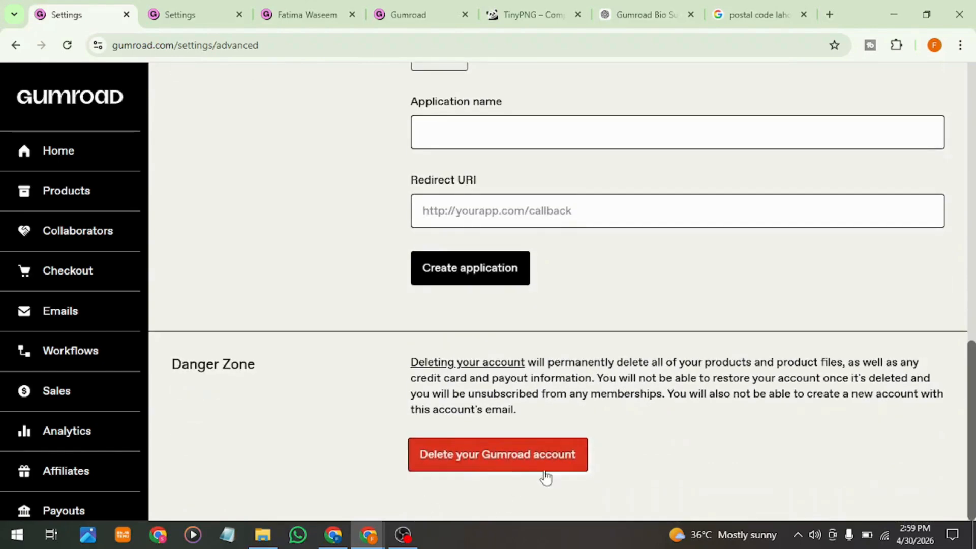
pyautogui.scroll(10, 497, 421)
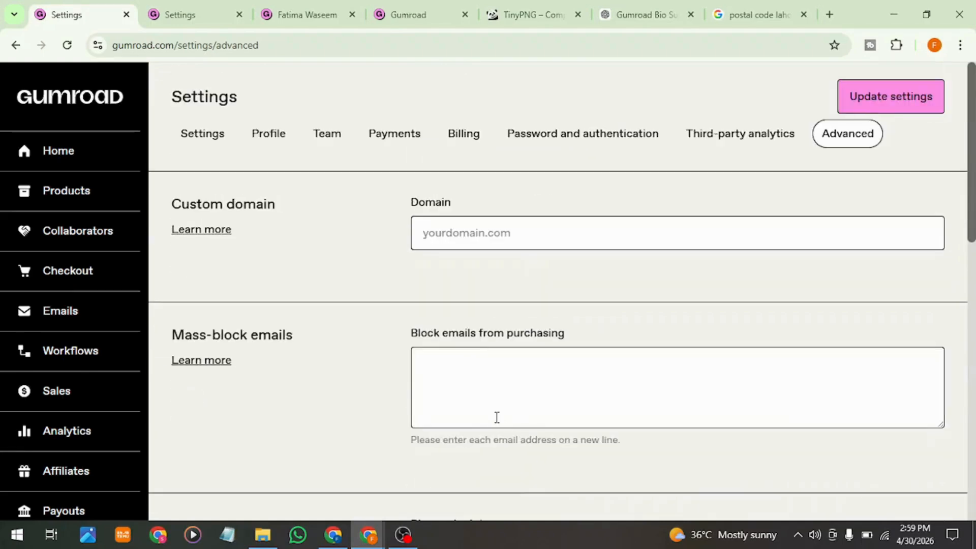
pyautogui.click(214, 147)
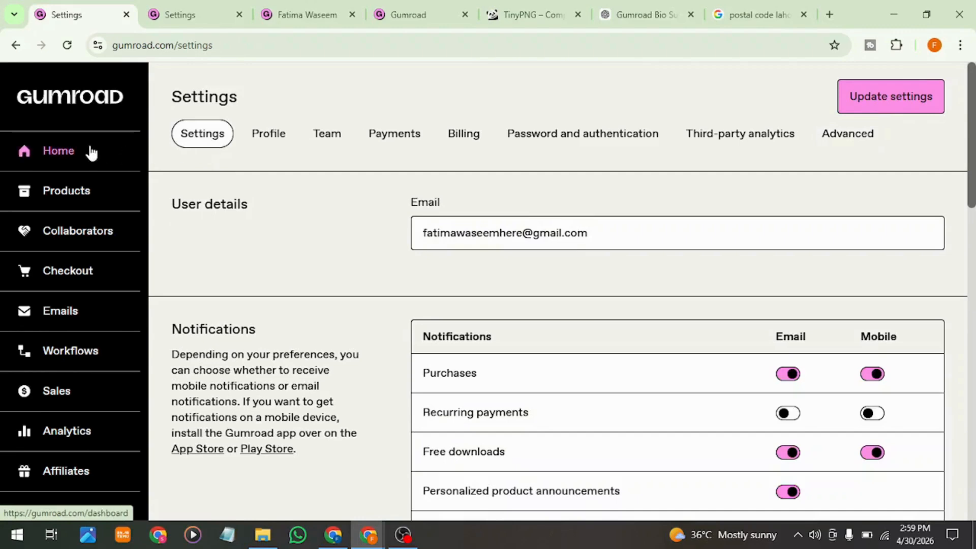
# Step: Start a new product from the Products page and review the available product types, services and price field
pyautogui.click(71, 184)
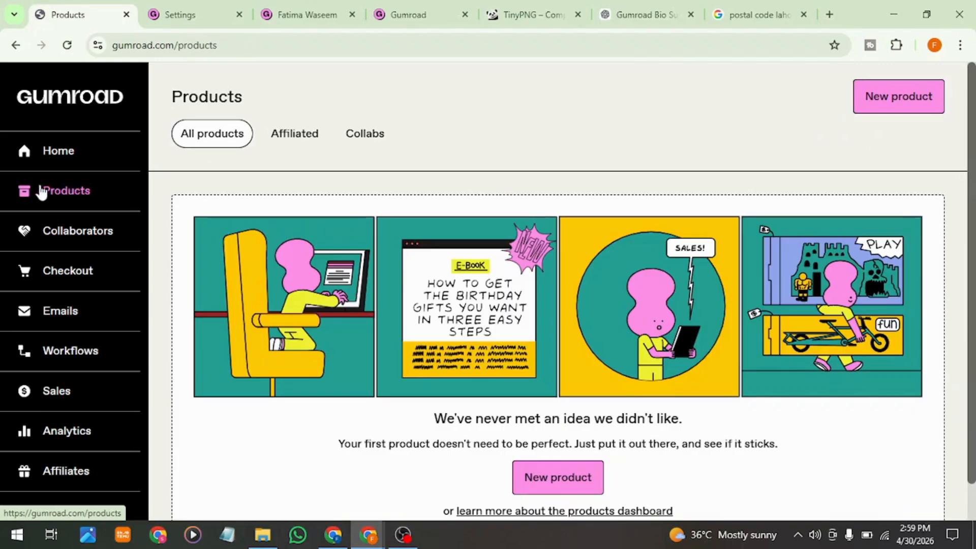
pyautogui.click(544, 475)
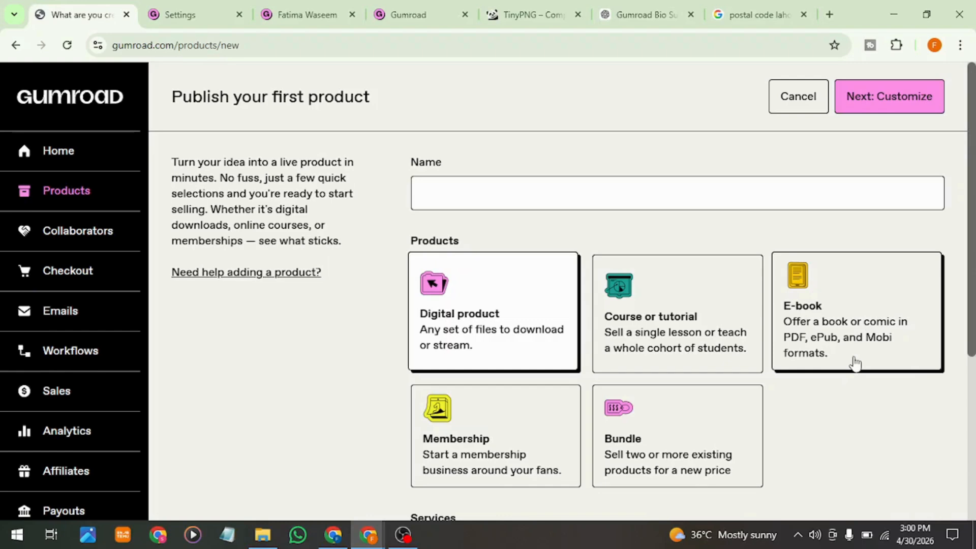
pyautogui.scroll(-2, 854, 361)
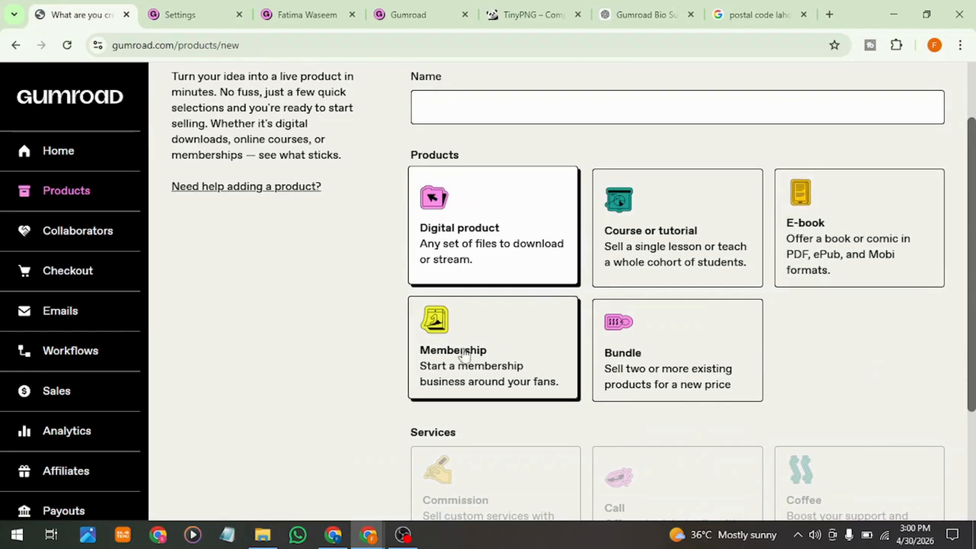
pyautogui.scroll(-2, 619, 380)
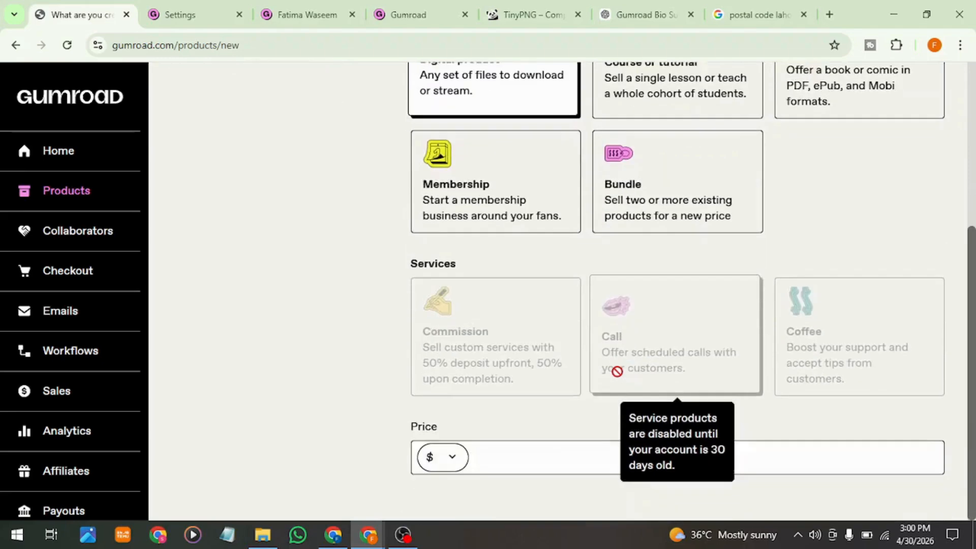
pyautogui.scroll(3, 617, 371)
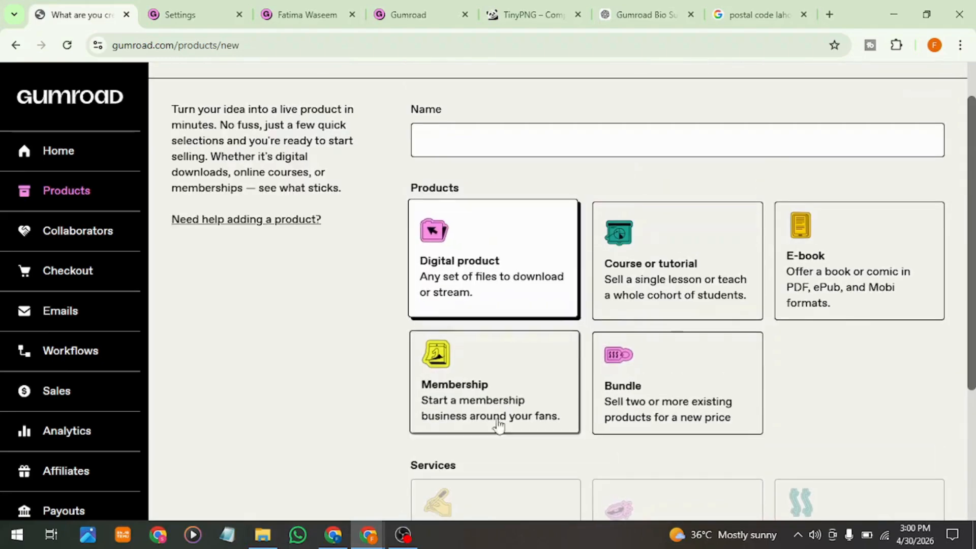
pyautogui.scroll(-4, 497, 401)
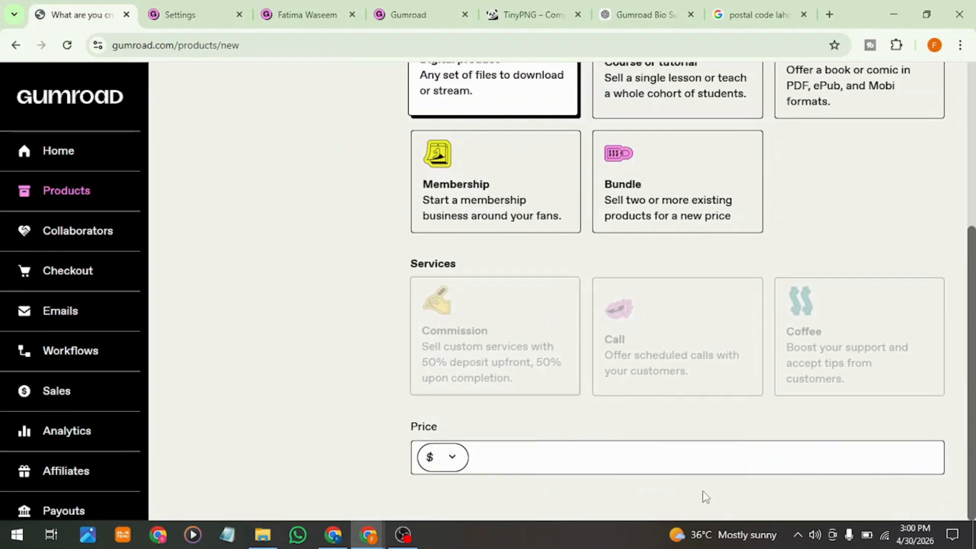
# Step: Set the new product's price to 10, keeping the dollar currency
pyautogui.click(595, 458)
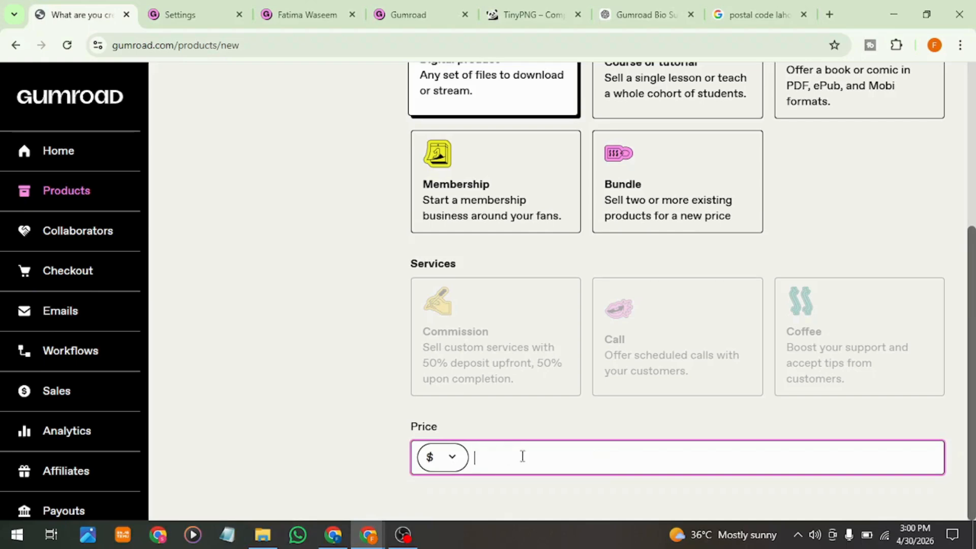
pyautogui.write('10')
pyautogui.click(455, 463)
pyautogui.click(457, 463)
# Step: Name the digital product "Printable Thank You Cards for Packaging (Canva Template)" and continue to its customization page
pyautogui.scroll(5, 641, 426)
pyautogui.click(523, 197)
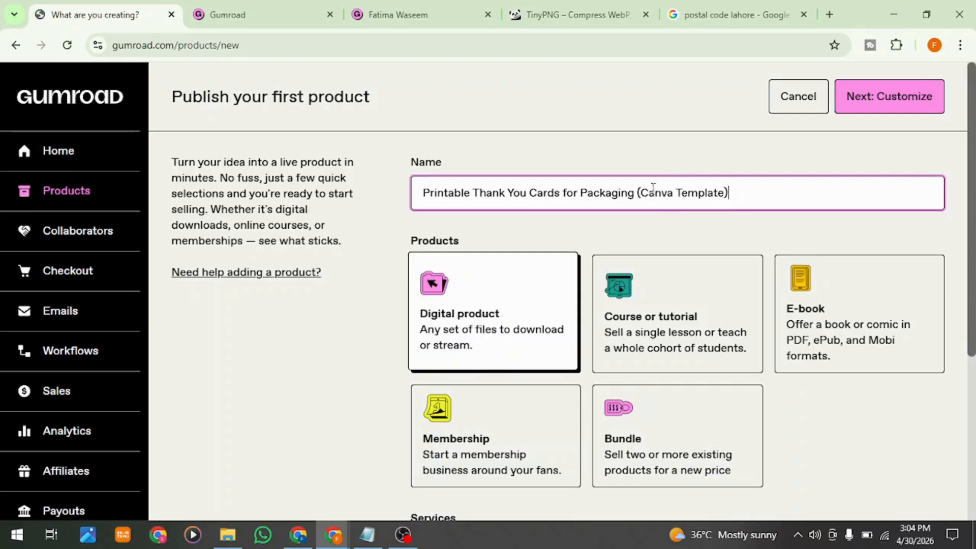
pyautogui.scroll(-5, 707, 287)
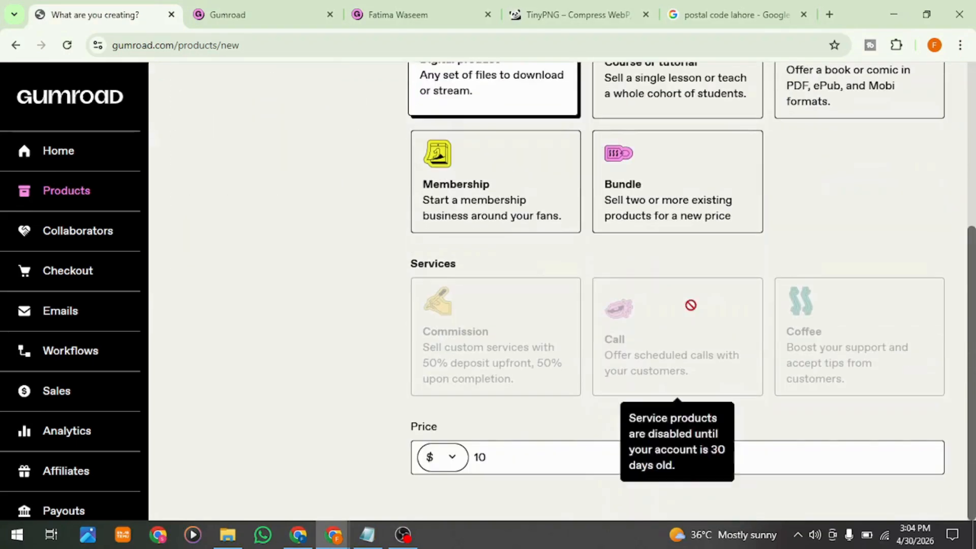
pyautogui.scroll(5, 544, 471)
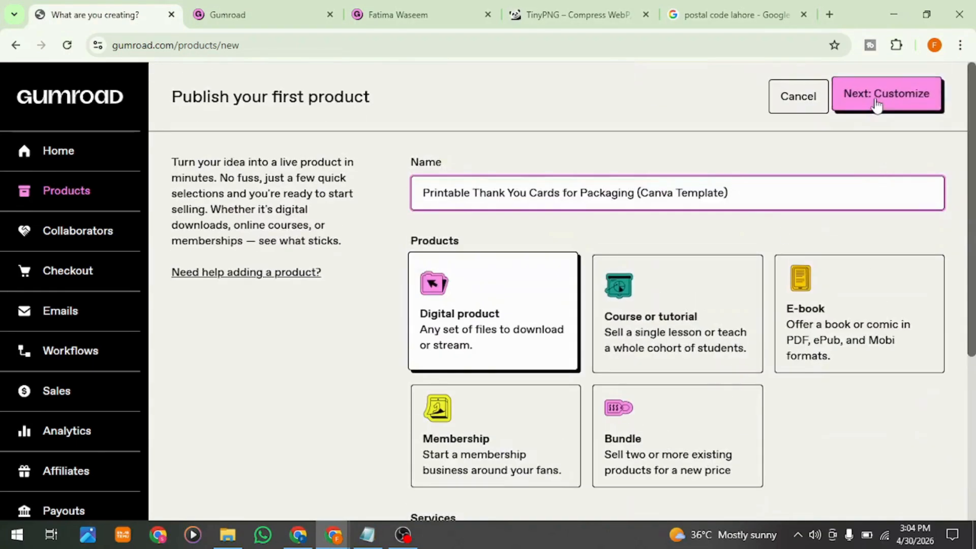
pyautogui.click(875, 96)
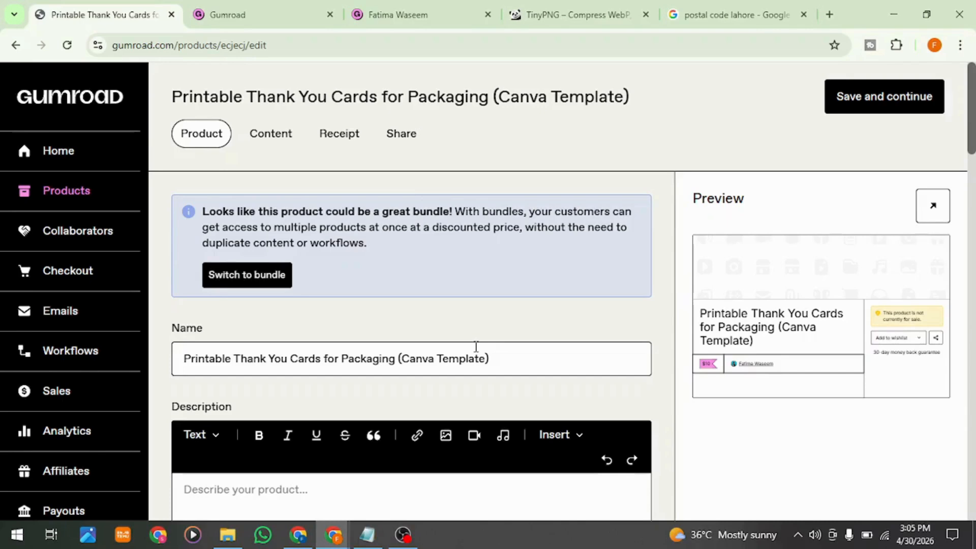
# Step: Check the prepared product text in the Notepad document and paste it into the product's Description
pyautogui.scroll(-4, 476, 347)
pyautogui.click(374, 307)
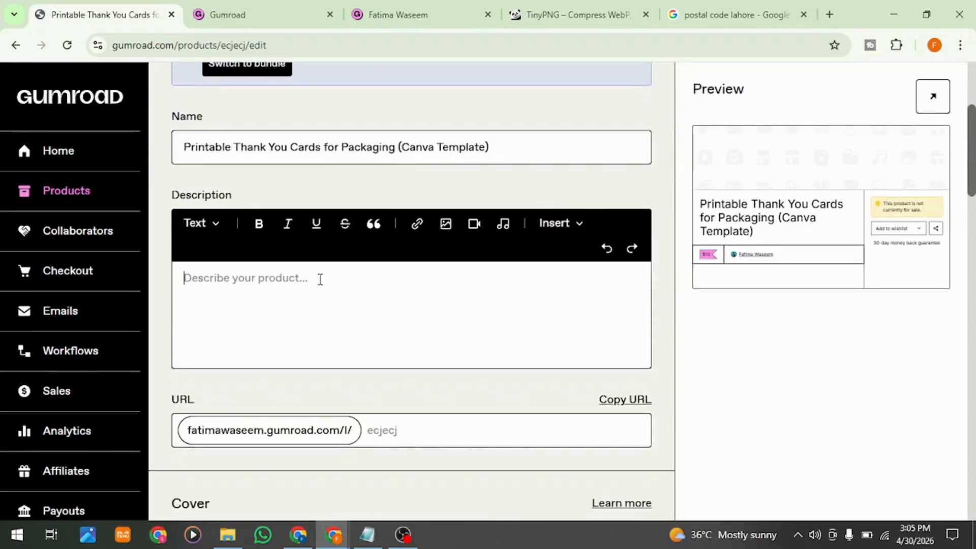
pyautogui.click(215, 224)
pyautogui.click(216, 226)
pyautogui.click(378, 535)
pyautogui.scroll(-6, 468, 345)
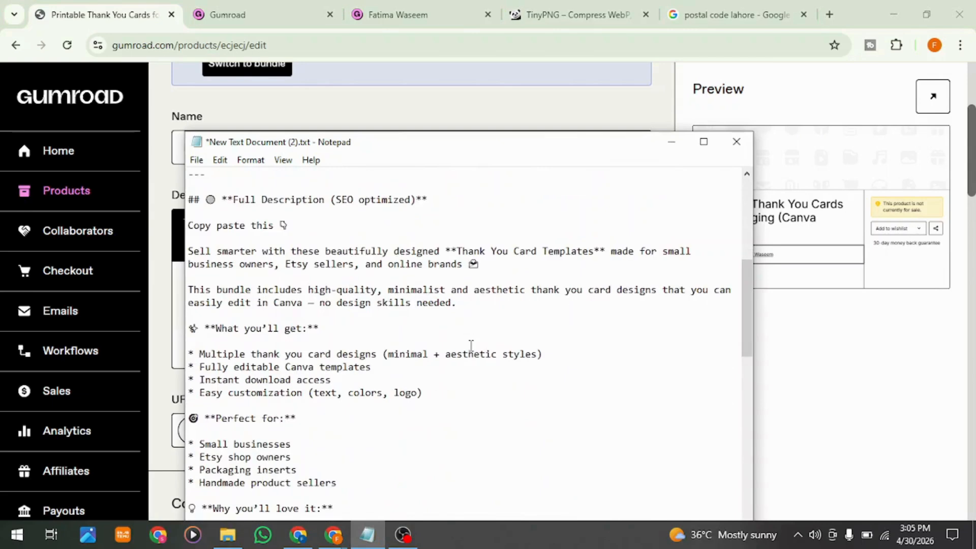
pyautogui.click(671, 142)
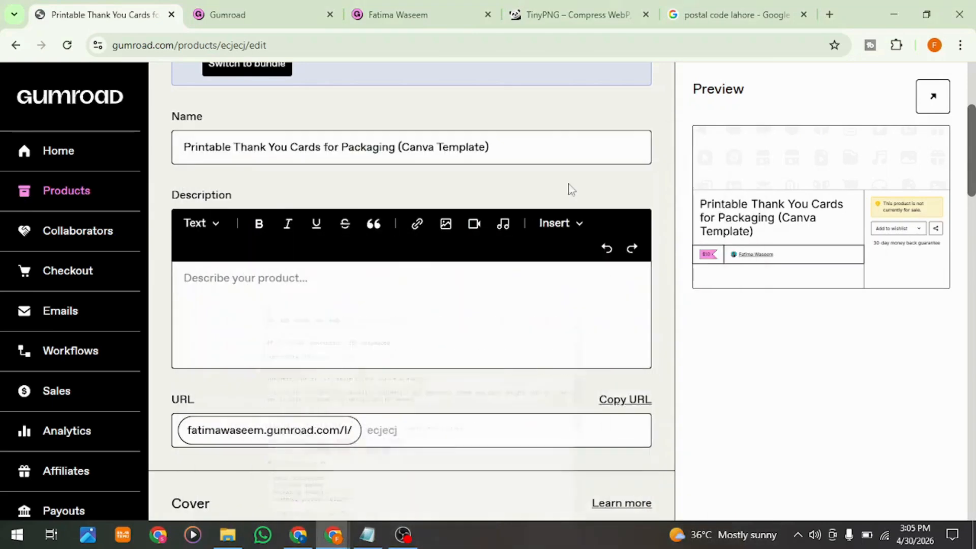
pyautogui.click(325, 309)
pyautogui.hotkey('ctrl', 'v')
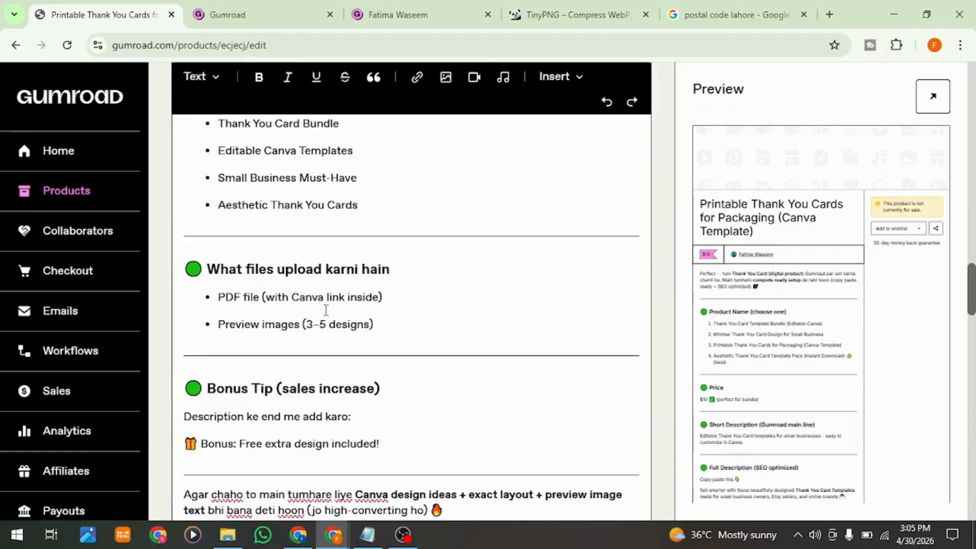
# Step: Review the product description, including the What you'll get, Perfect for, Why you'll love it and How it works sections
pyautogui.scroll(15, 326, 310)
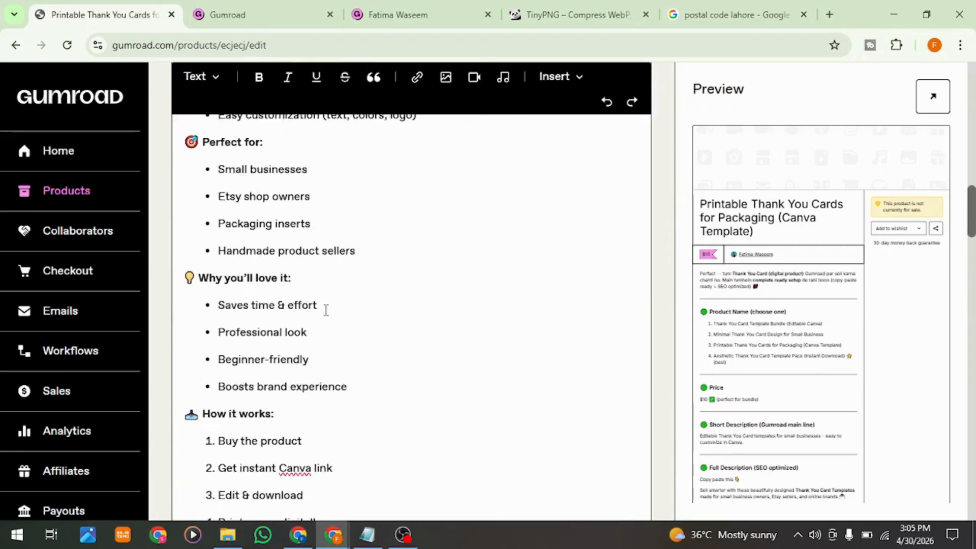
pyautogui.scroll(7, 326, 310)
pyautogui.scroll(-1, 496, 150)
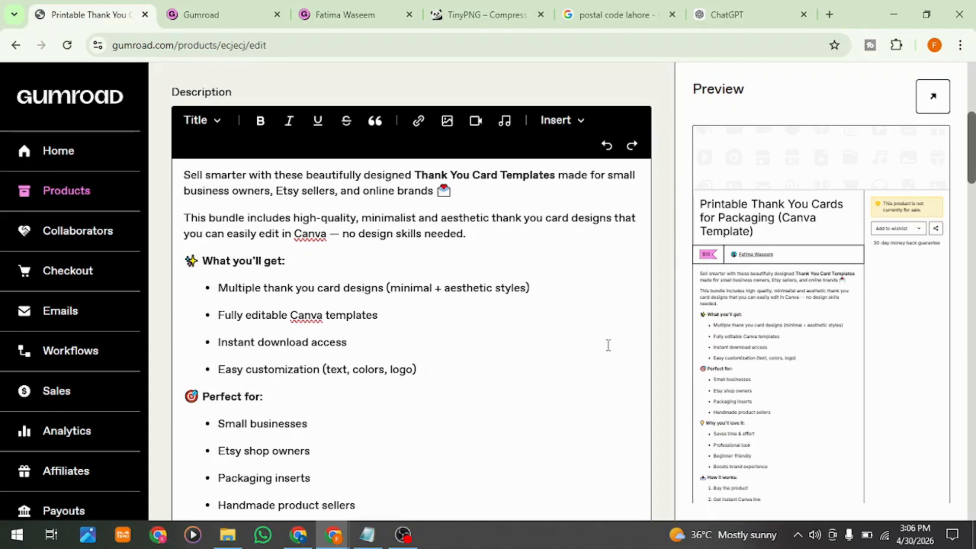
pyautogui.scroll(1, 608, 345)
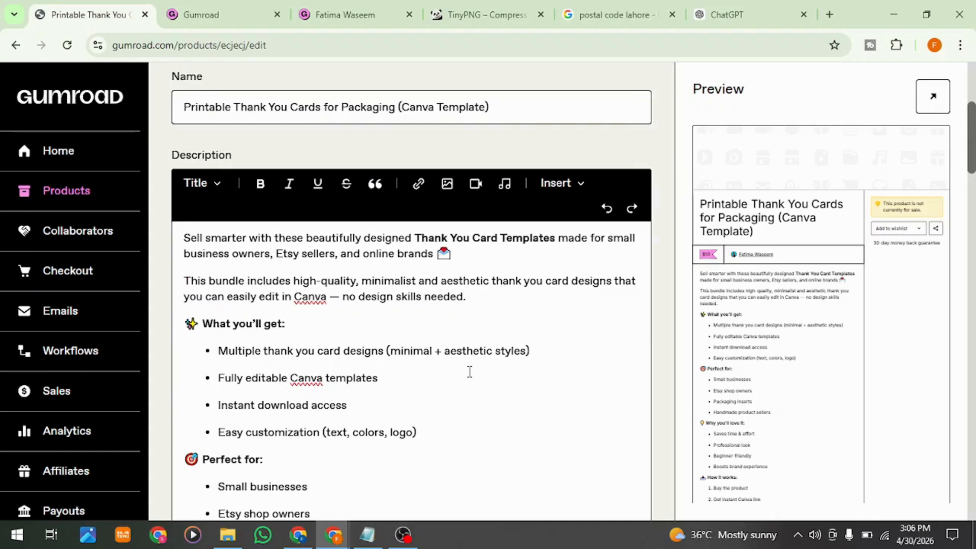
pyautogui.scroll(-1, 470, 372)
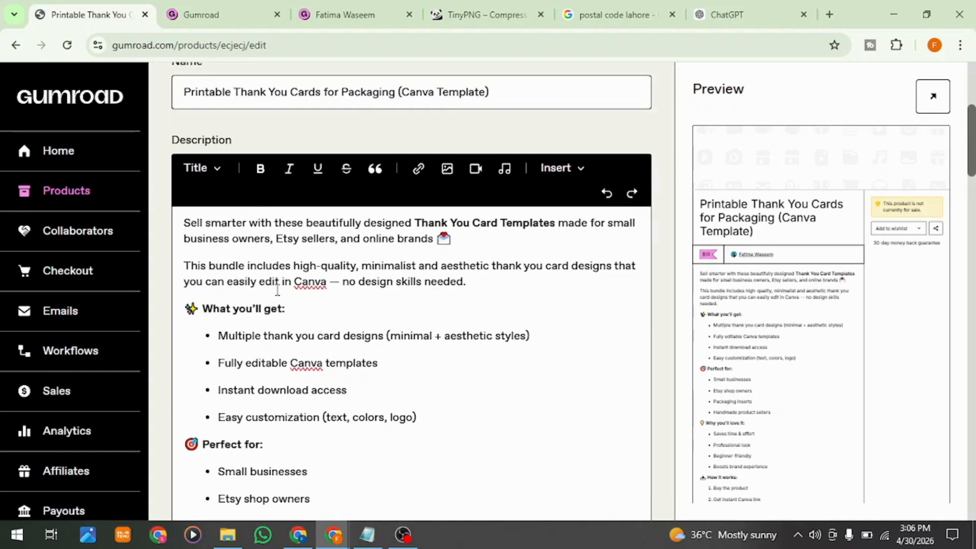
pyautogui.scroll(-1, 280, 375)
pyautogui.click(281, 375)
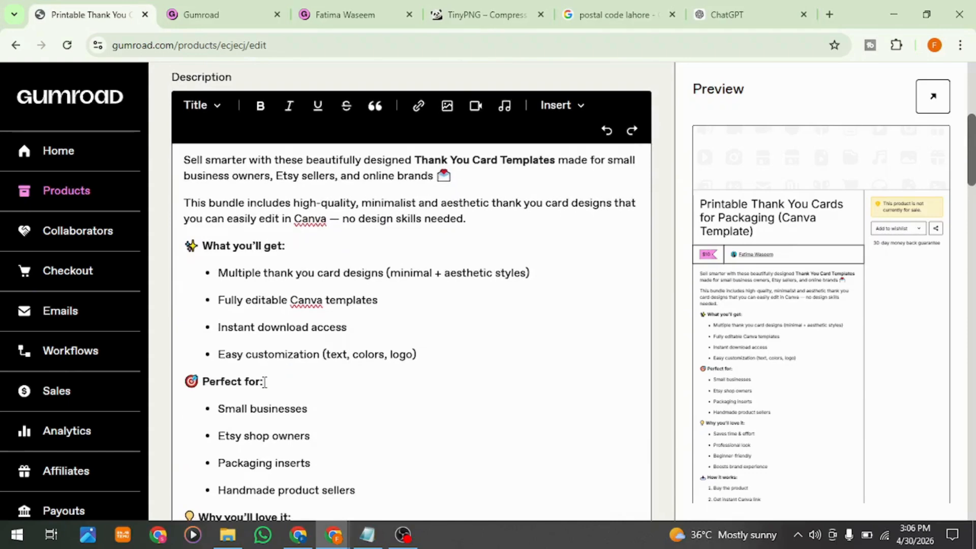
pyautogui.scroll(-5, 401, 444)
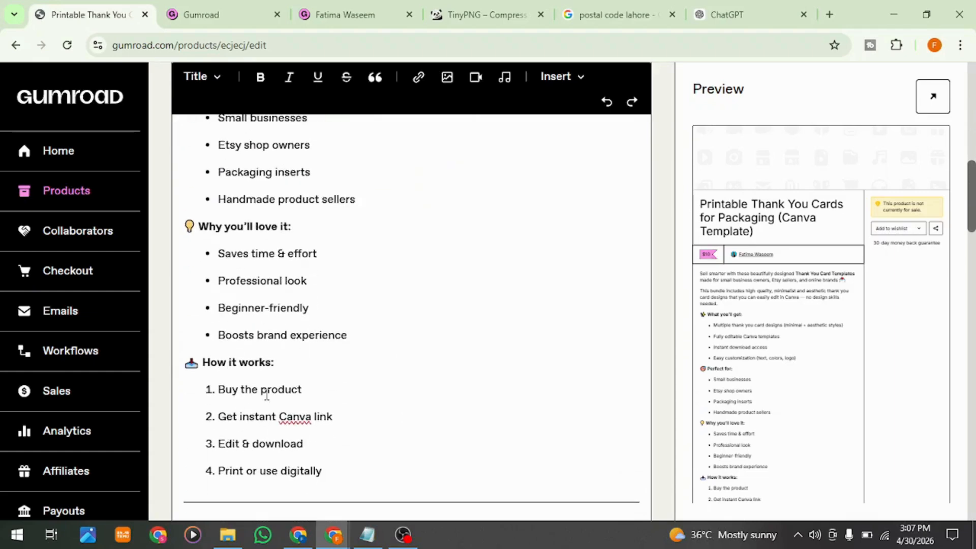
pyautogui.scroll(-3, 395, 423)
pyautogui.click(395, 423)
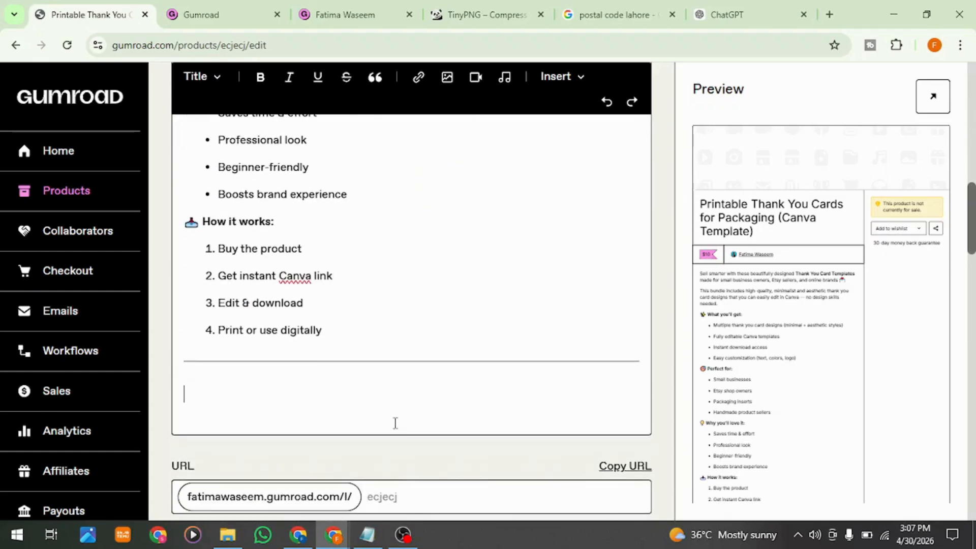
pyautogui.scroll(-2, 287, 350)
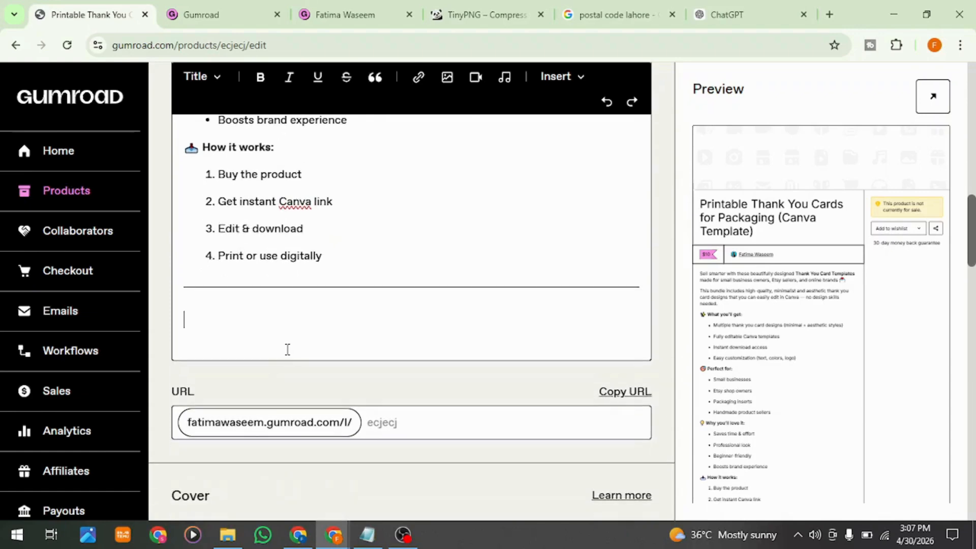
# Step: Copy the product's URL and open the upload source options for the cover images or videos
pyautogui.scroll(-2, 287, 350)
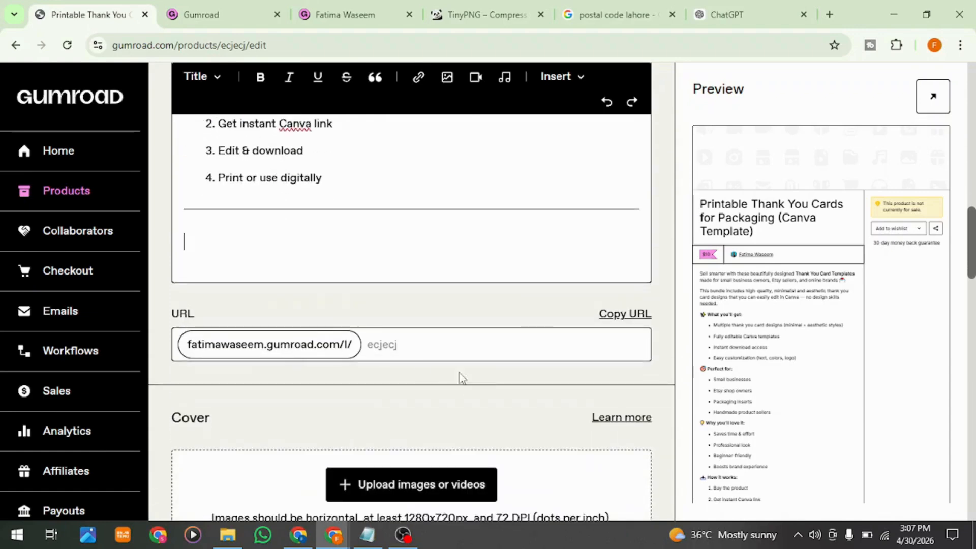
pyautogui.click(621, 315)
pyautogui.scroll(-4, 523, 344)
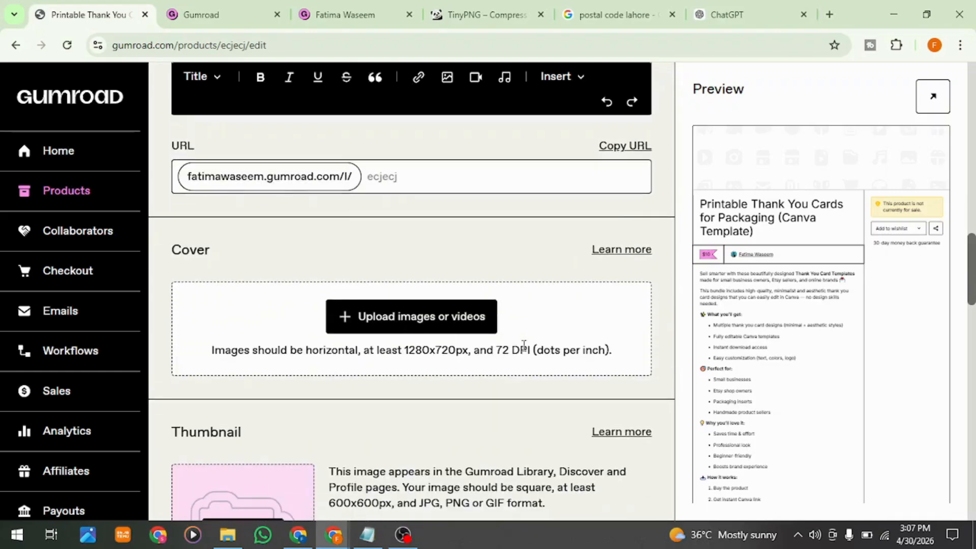
pyautogui.click(443, 320)
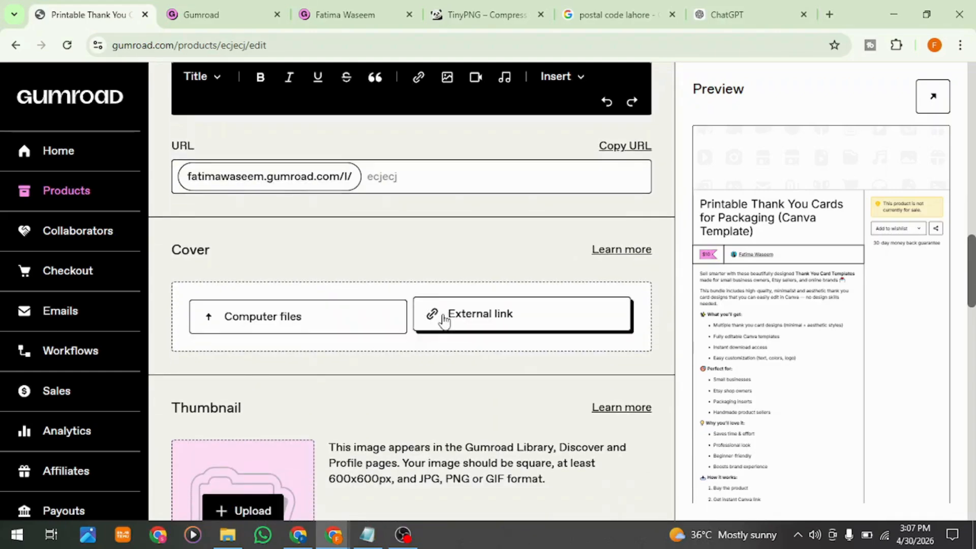
# Step: Switch to the Canva thank-you card design and download it as a PNG at size 1, returning to Gumroad
pyautogui.click(298, 534)
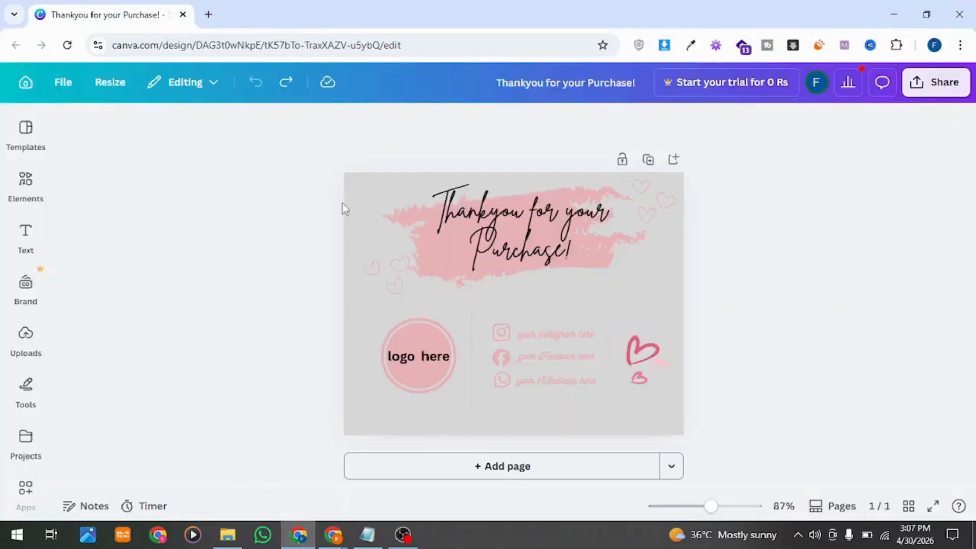
pyautogui.click(917, 83)
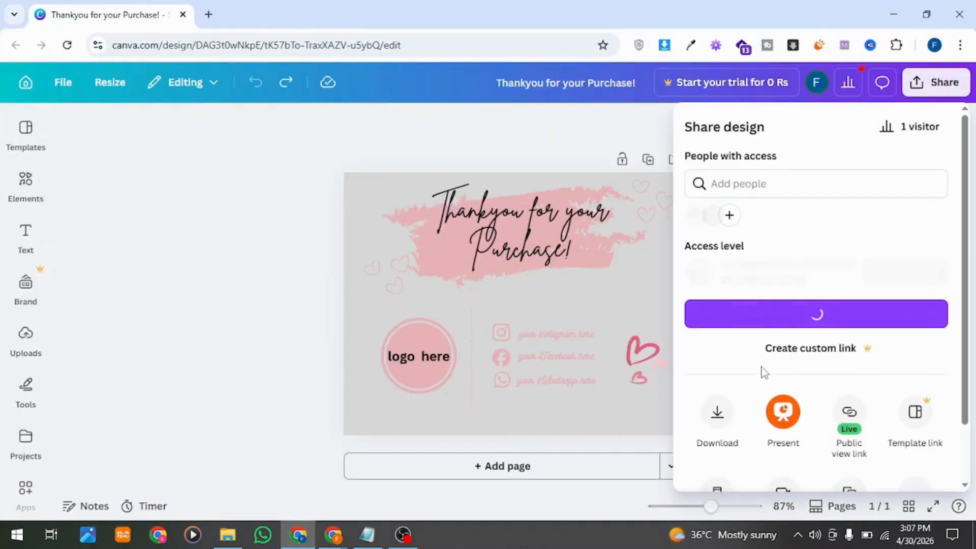
pyautogui.click(717, 412)
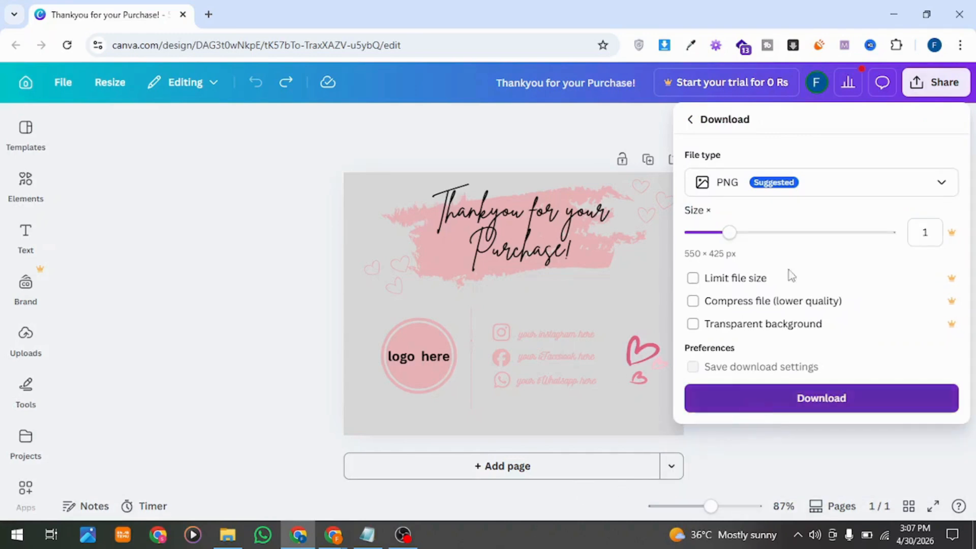
pyautogui.click(889, 19)
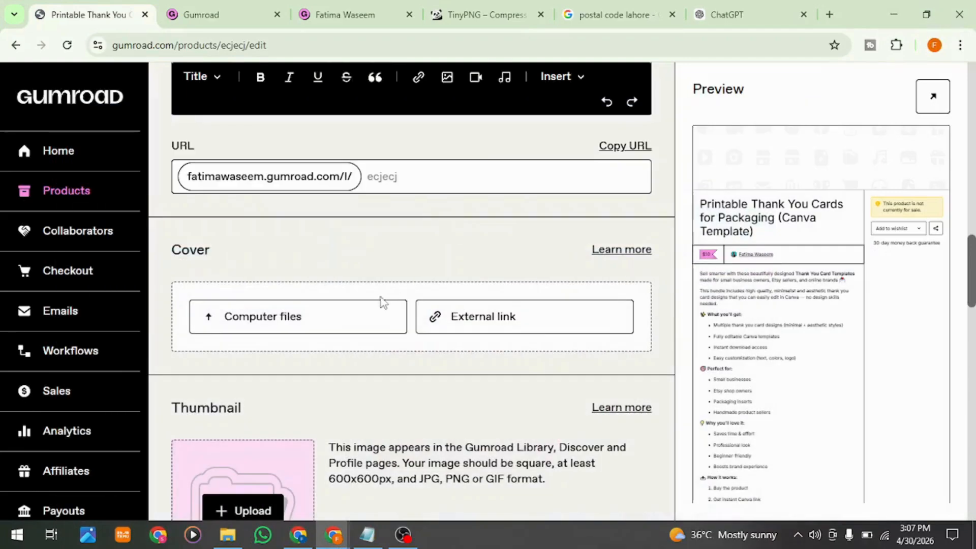
# Step: Upload the downloaded thank-you card image from the Downloads folder as the product's cover and check it in the preview
pyautogui.click(316, 322)
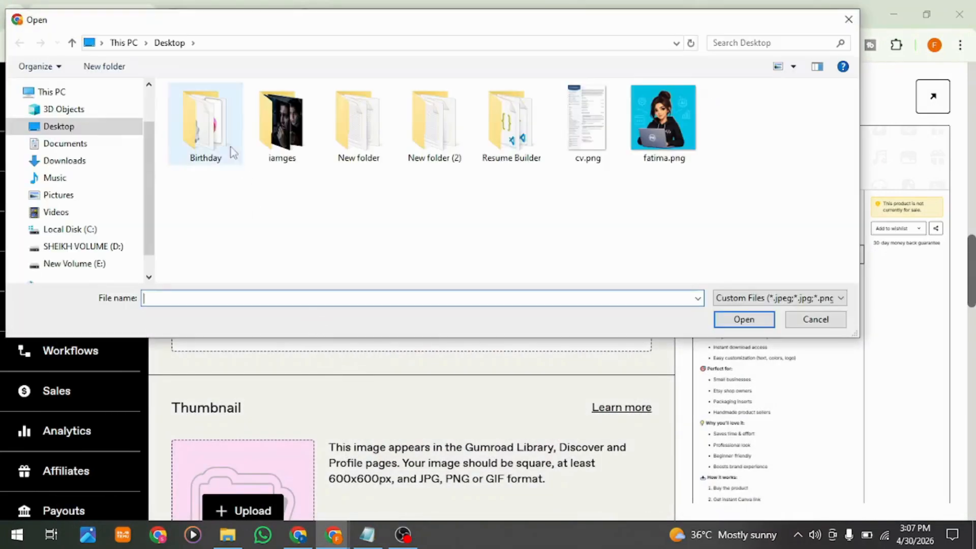
pyautogui.click(97, 160)
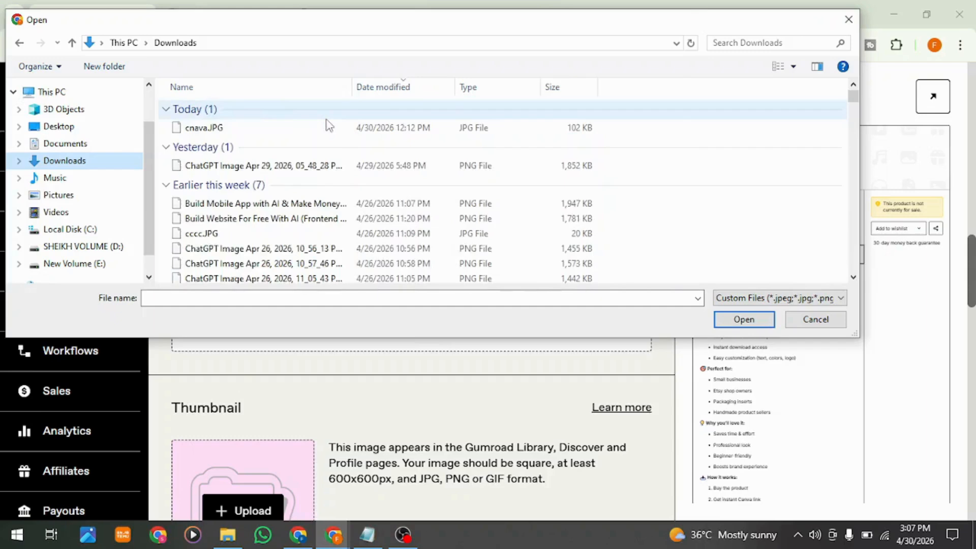
pyautogui.doubleClick(327, 131)
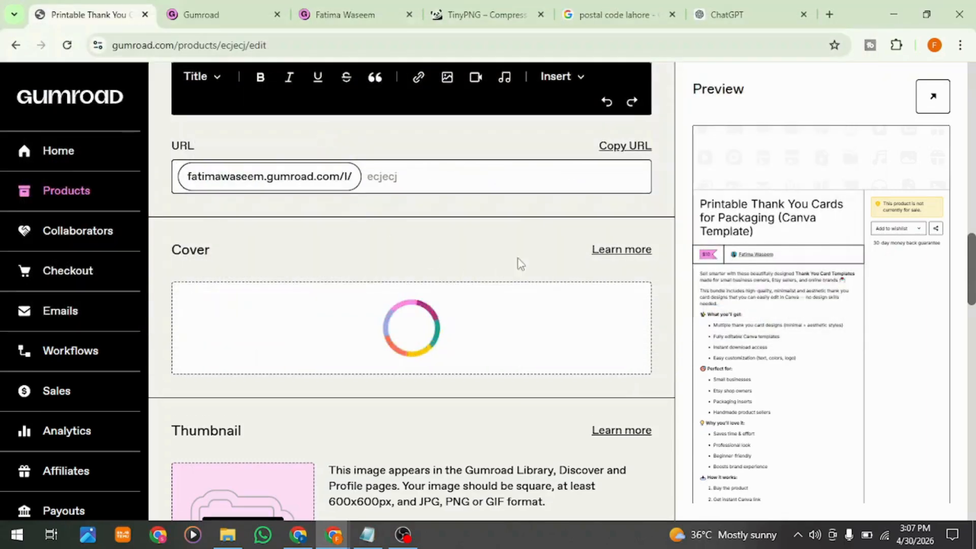
pyautogui.scroll(1, 802, 354)
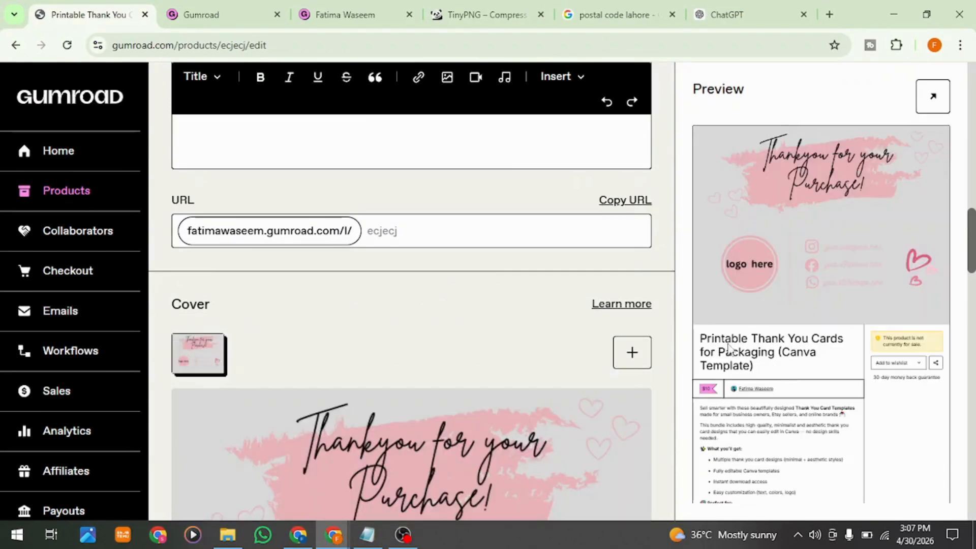
pyautogui.scroll(-1, 792, 401)
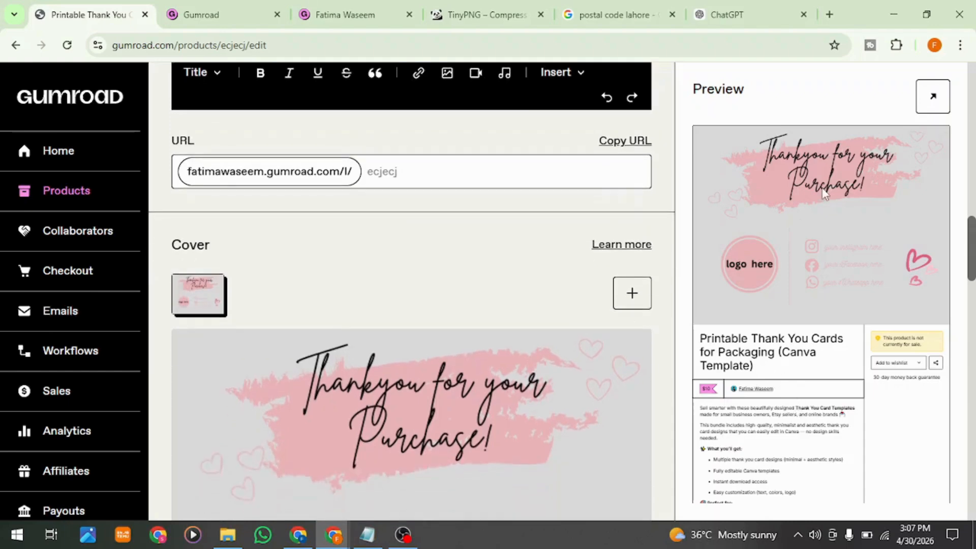
pyautogui.scroll(-2, 788, 477)
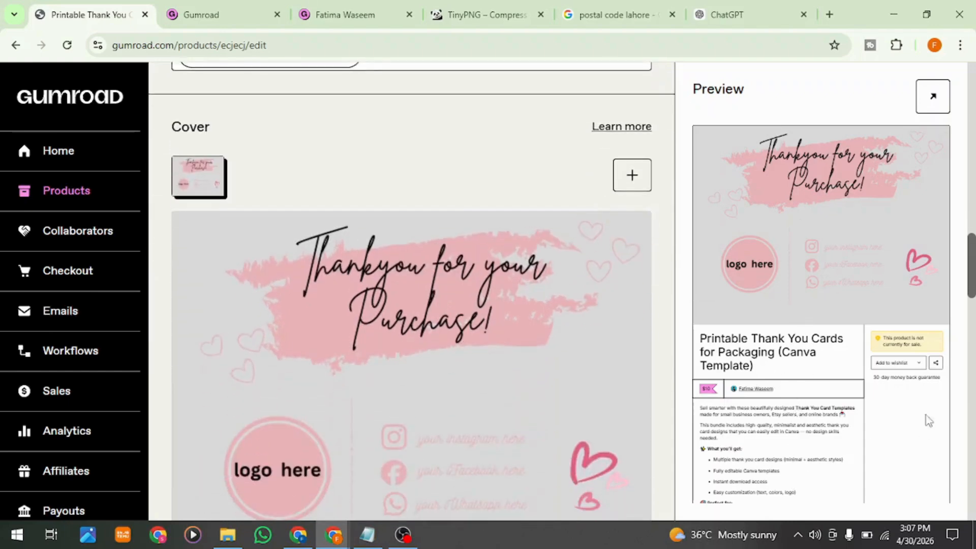
# Step: Check the call-to-action choices in the product info and select "I want this!"
pyautogui.moveTo(972, 292); pyautogui.dragTo(974, 362)
pyautogui.scroll(-3, 745, 487)
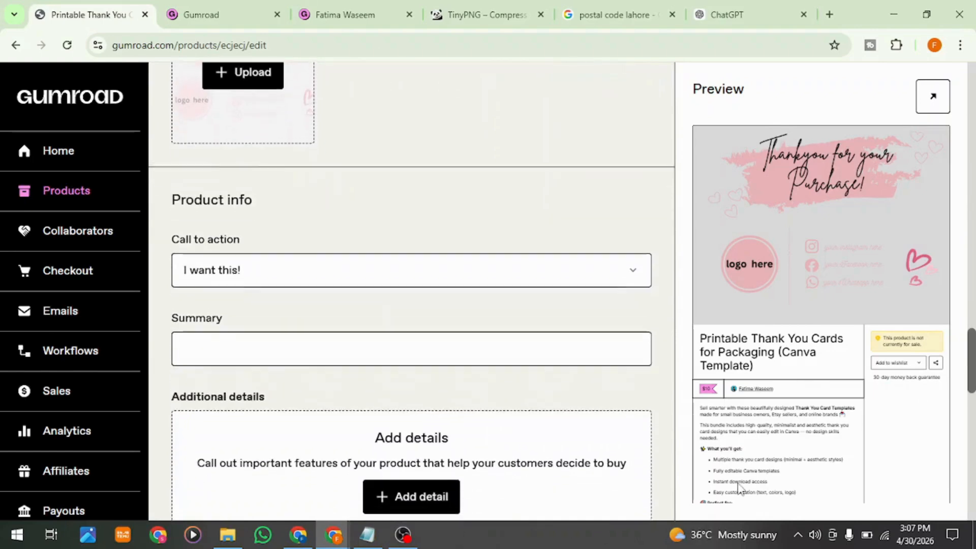
pyautogui.click(438, 274)
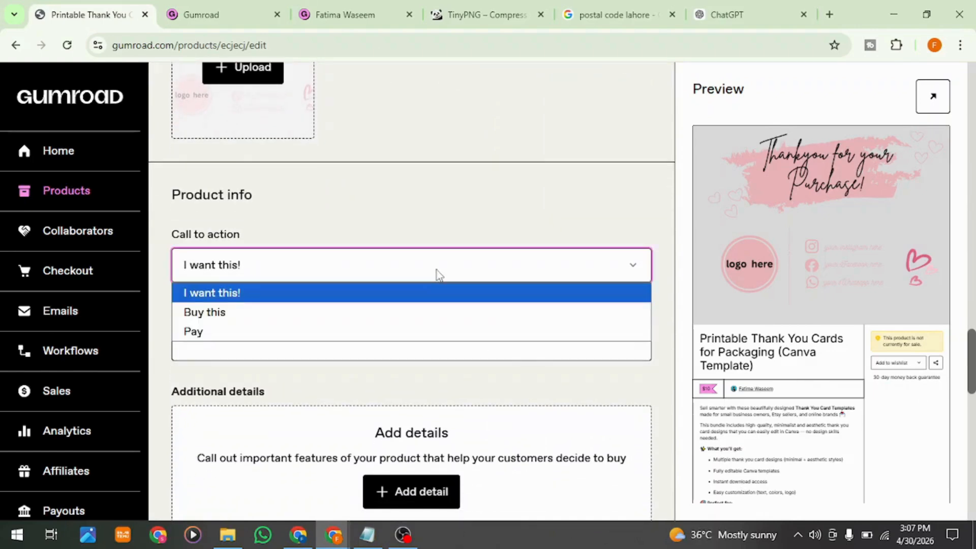
pyautogui.click(438, 275)
pyautogui.click(438, 275)
pyautogui.click(410, 303)
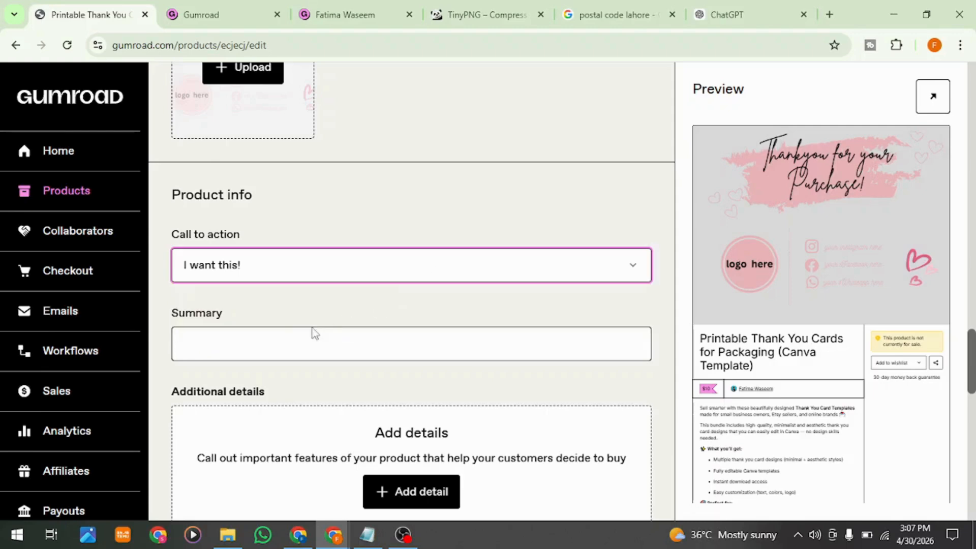
# Step: Review the Summary, Additional details, Integrations and Pricing options of the product
pyautogui.click(303, 335)
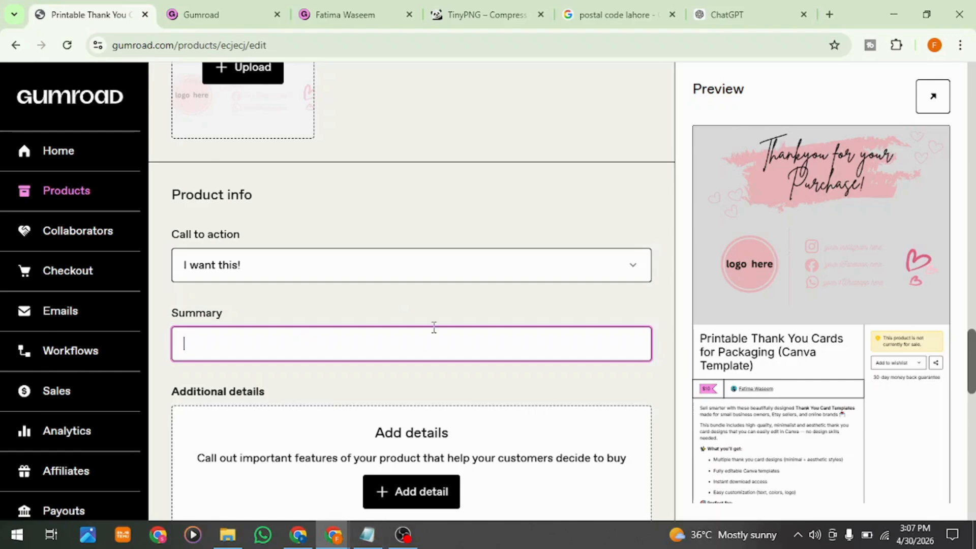
pyautogui.scroll(-4, 433, 328)
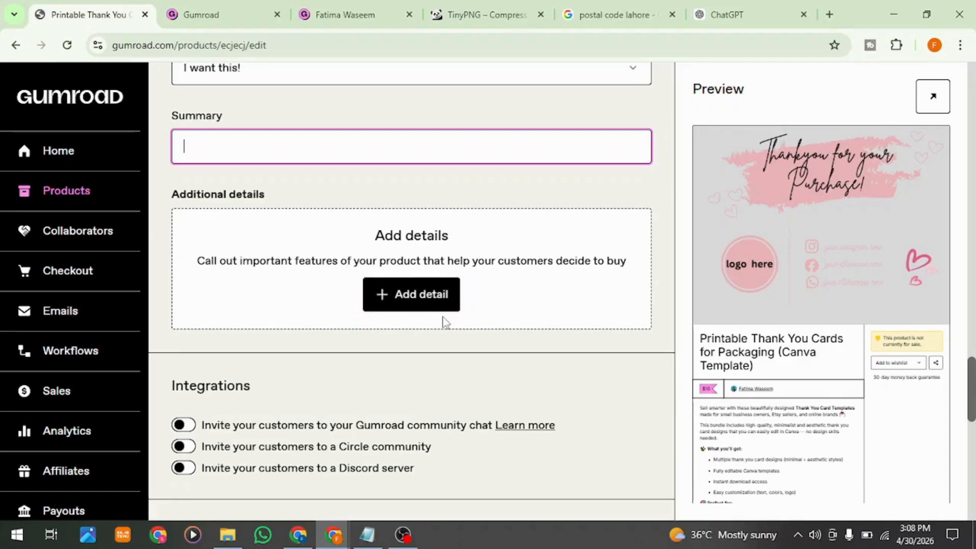
pyautogui.scroll(-3, 444, 321)
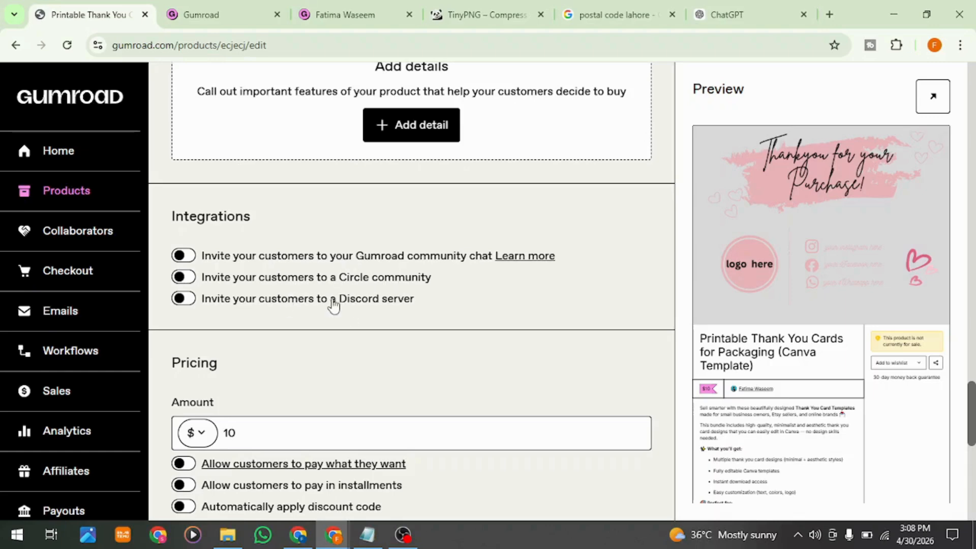
pyautogui.scroll(-2, 331, 305)
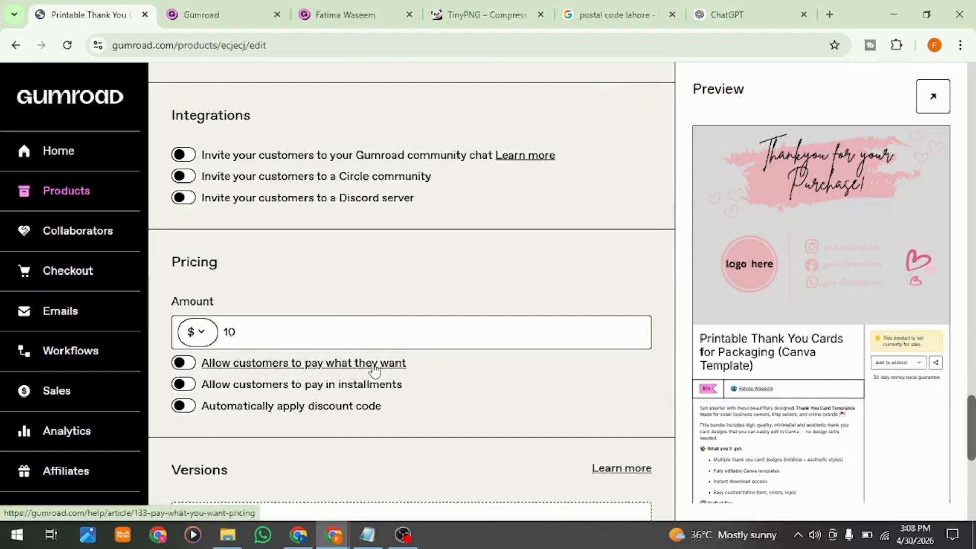
pyautogui.click(345, 396)
pyautogui.click(345, 396)
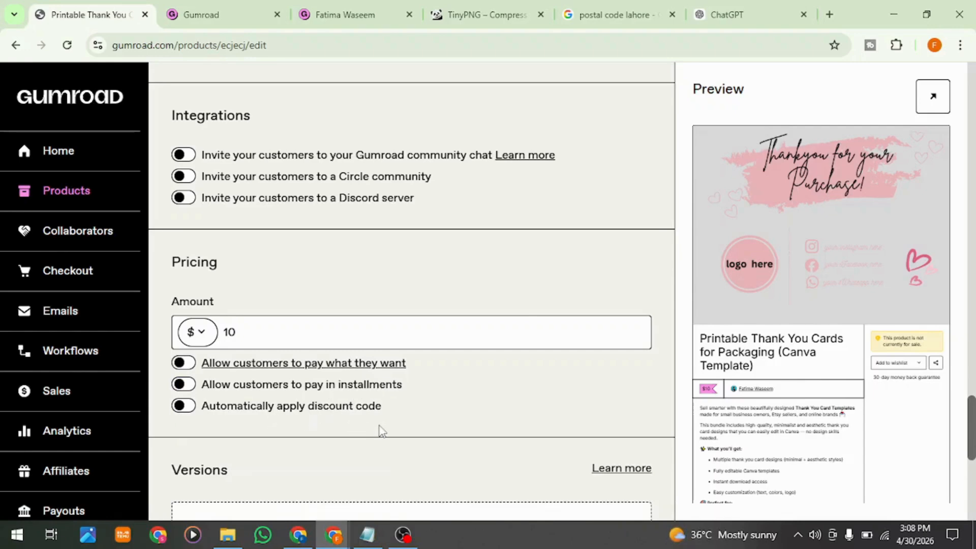
# Step: Try the automatically applied discount code option with a first name as the code, and turn the option off again
pyautogui.click(341, 410)
pyautogui.click(326, 457)
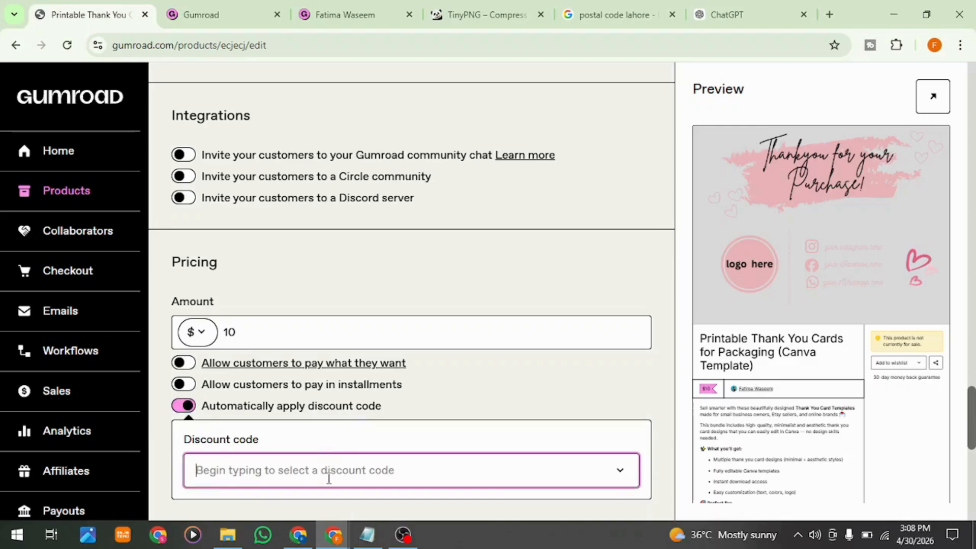
pyautogui.write('Fatima')
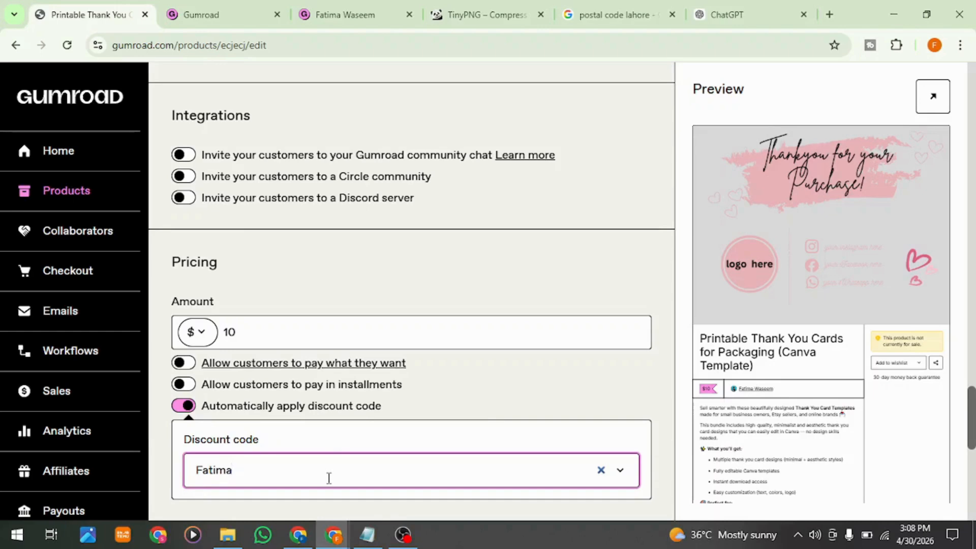
pyautogui.click(480, 406)
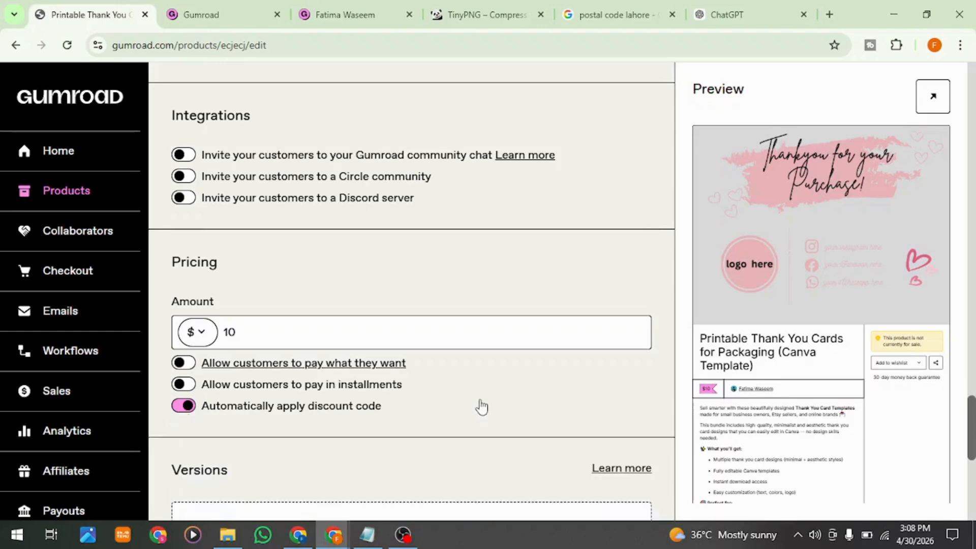
pyautogui.scroll(-1, 479, 404)
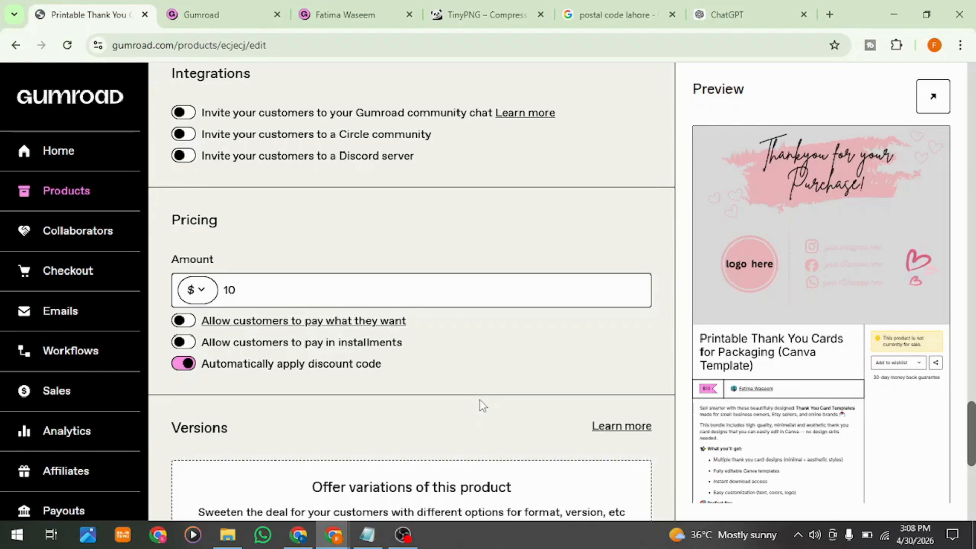
pyautogui.scroll(-1, 477, 427)
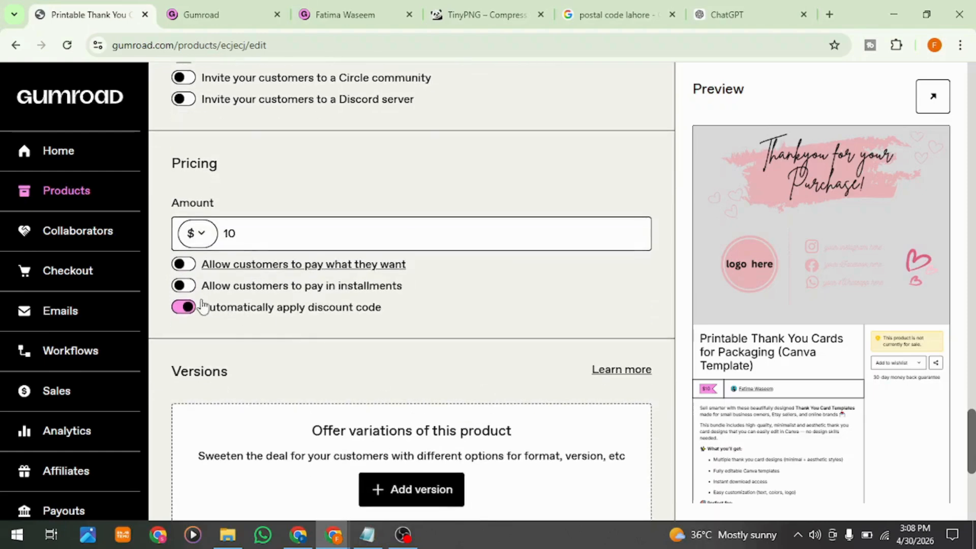
pyautogui.click(198, 307)
# Step: Look over the Versions, Settings and Custom domain options, and save the product details to continue to its content
pyautogui.scroll(-2, 465, 382)
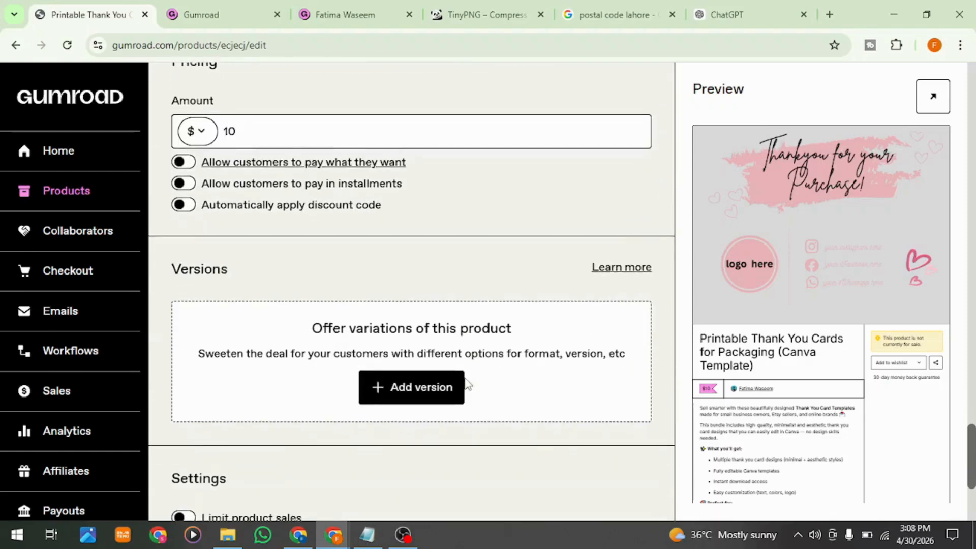
pyautogui.scroll(-4, 466, 385)
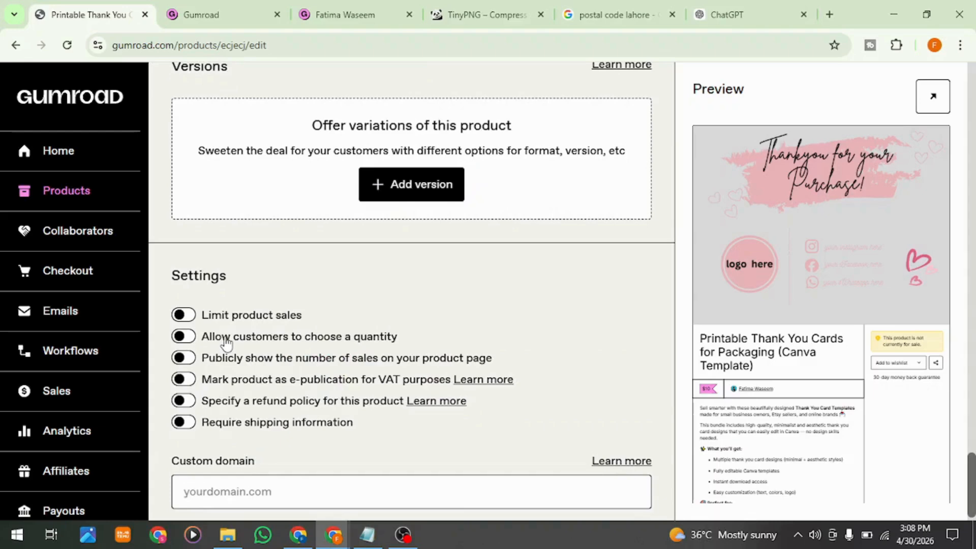
pyautogui.scroll(-1, 223, 342)
pyautogui.click(237, 472)
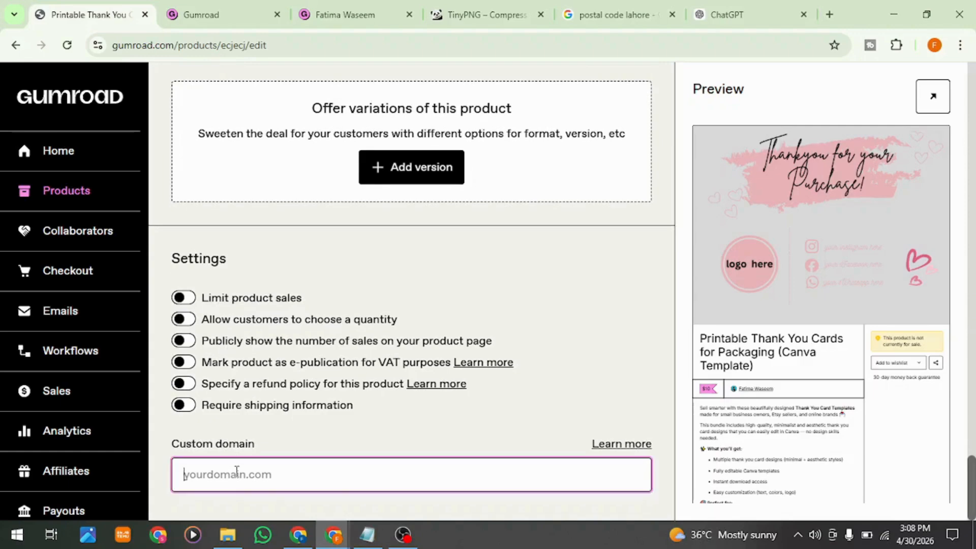
pyautogui.scroll(20, 492, 470)
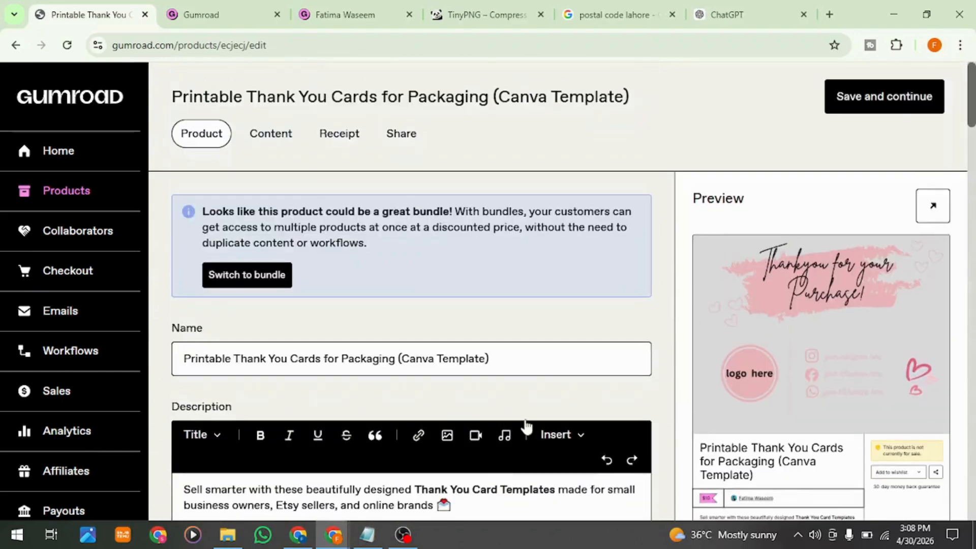
pyautogui.click(869, 102)
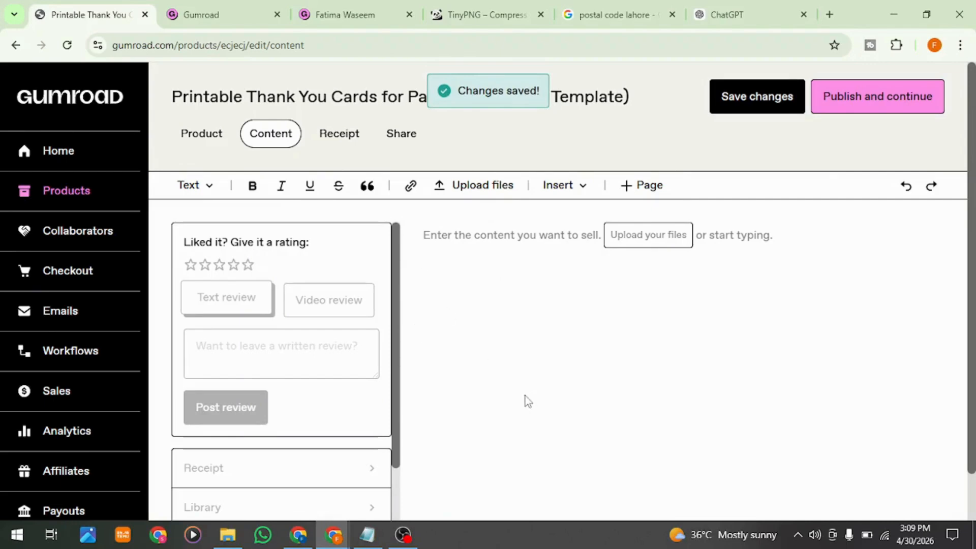
# Step: Embed the image "Thankyou for your Purchase! (2).png" from the Downloads folder in the product's content
pyautogui.scroll(-2, 526, 401)
pyautogui.scroll(2, 621, 237)
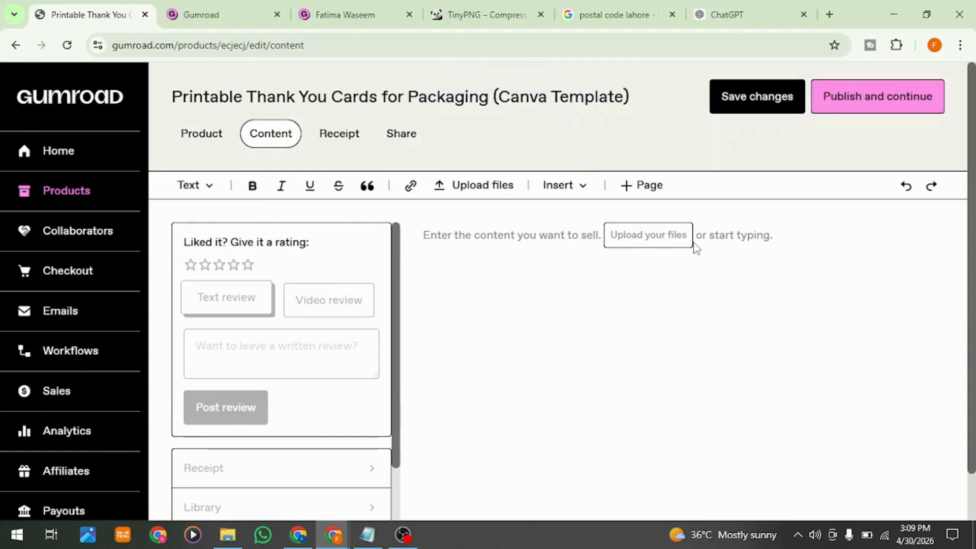
pyautogui.click(653, 235)
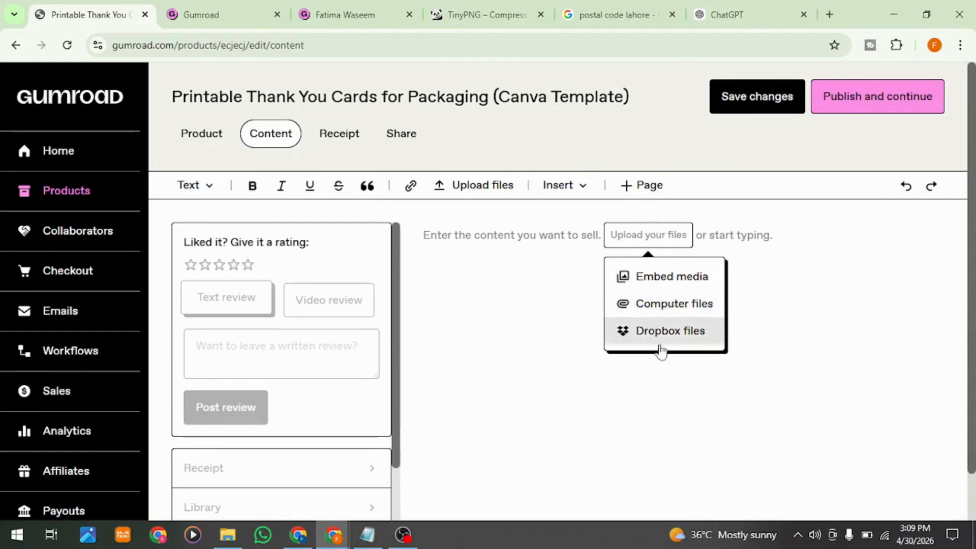
pyautogui.click(632, 279)
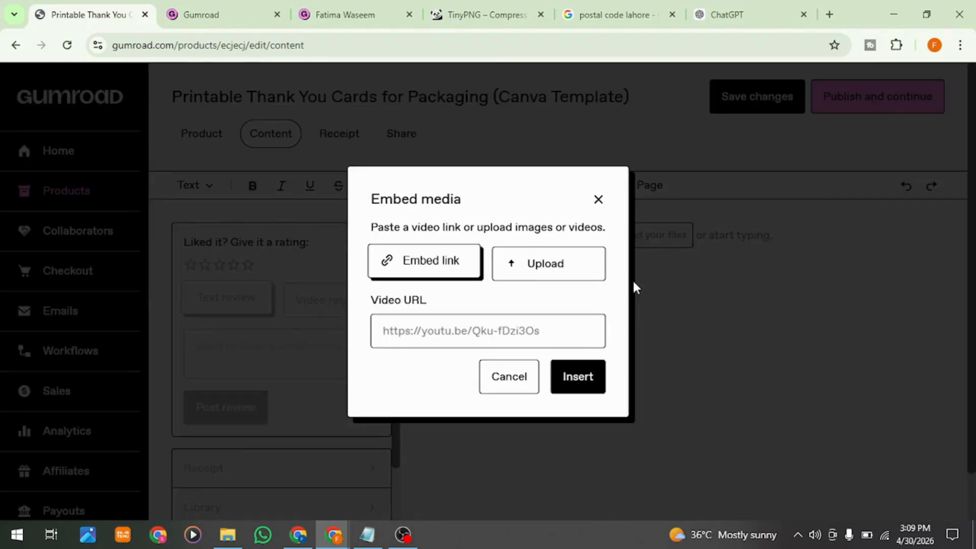
pyautogui.click(507, 267)
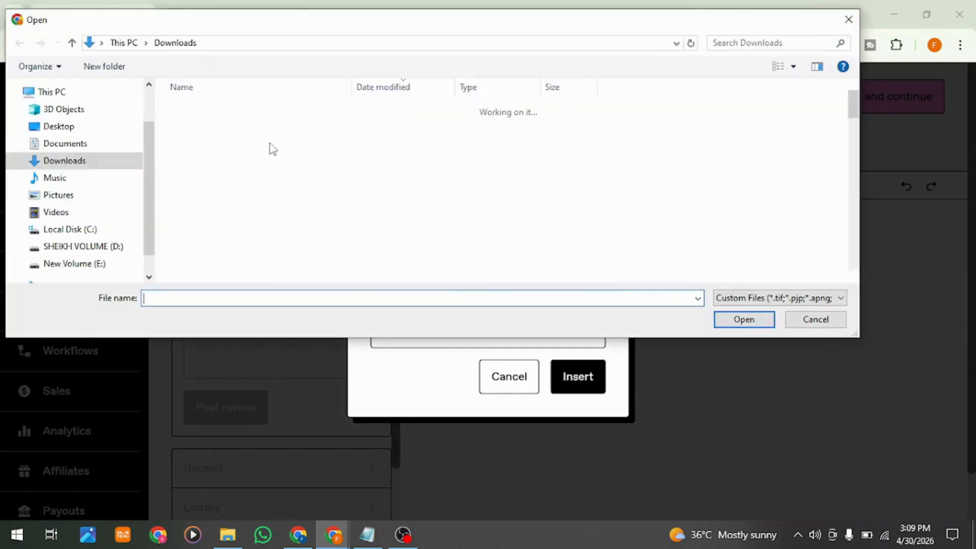
pyautogui.click(254, 145)
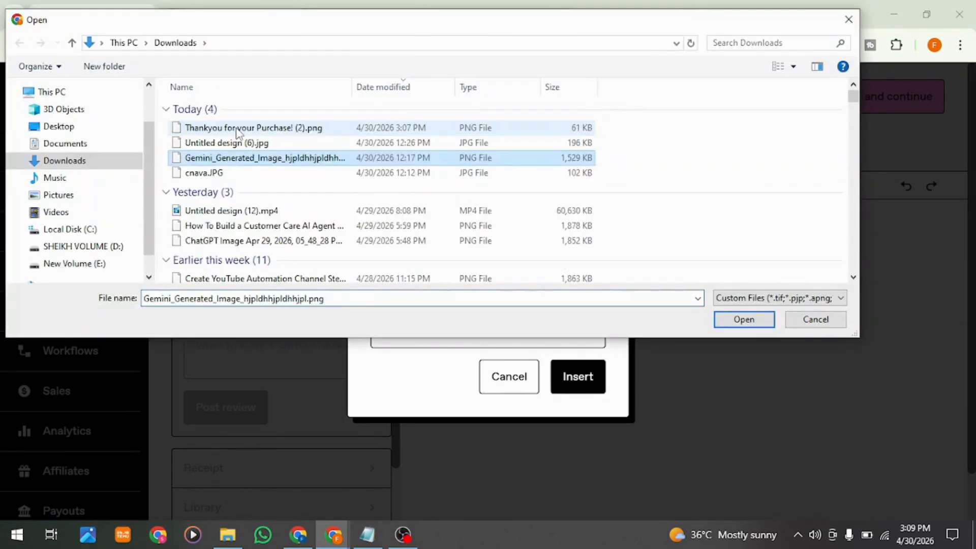
pyautogui.doubleClick(237, 133)
pyautogui.scroll(-2, 586, 356)
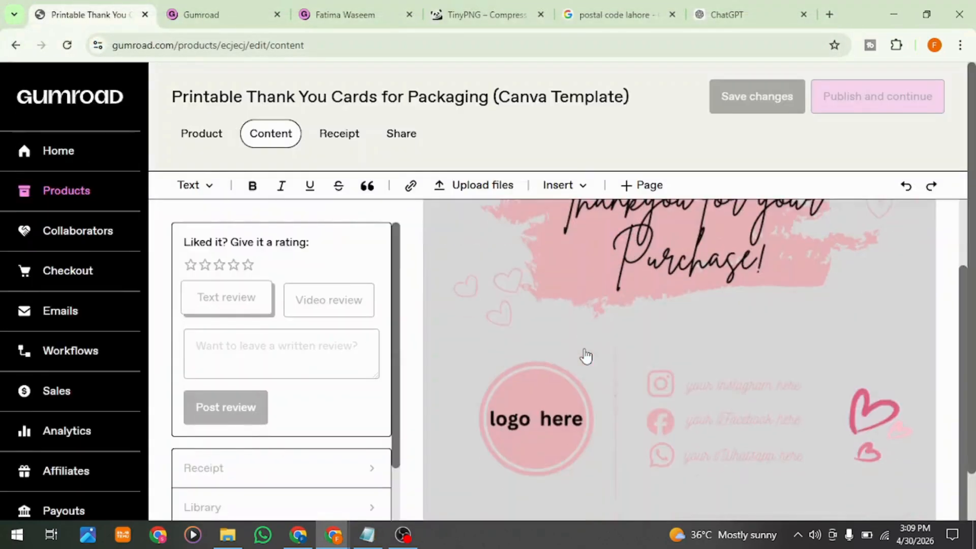
pyautogui.scroll(2, 585, 356)
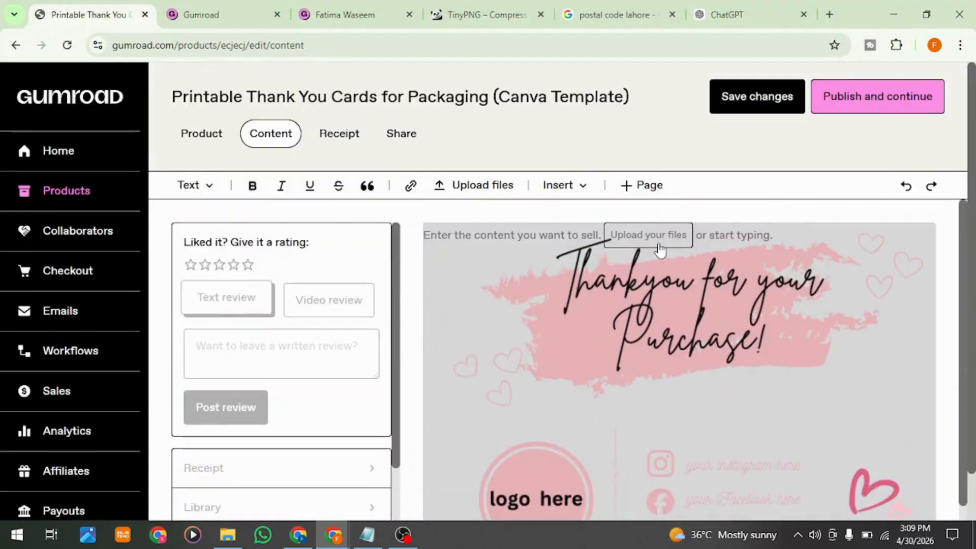
# Step: Switch to Canva to look at the thank-you card design and its sharing options, and return to the Gumroad product's content
pyautogui.click(298, 535)
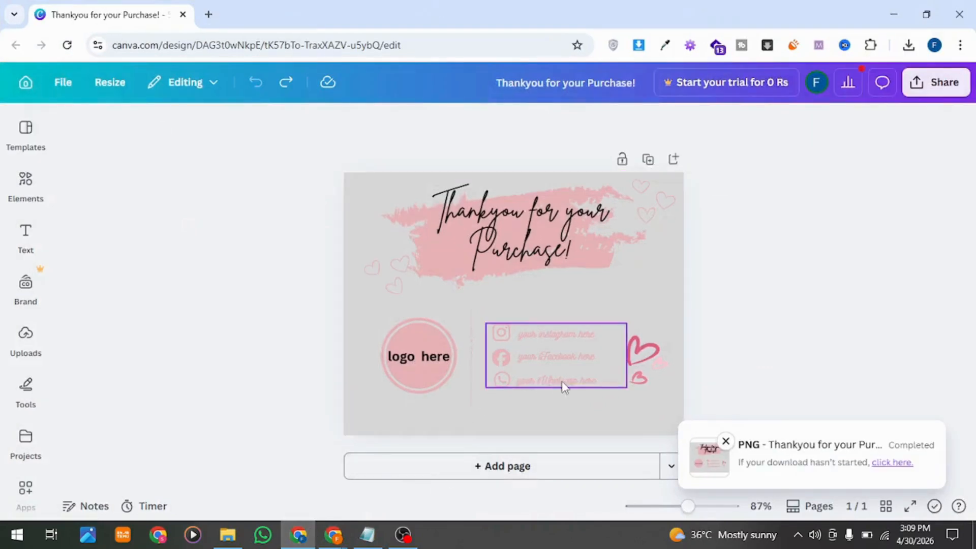
pyautogui.click(928, 82)
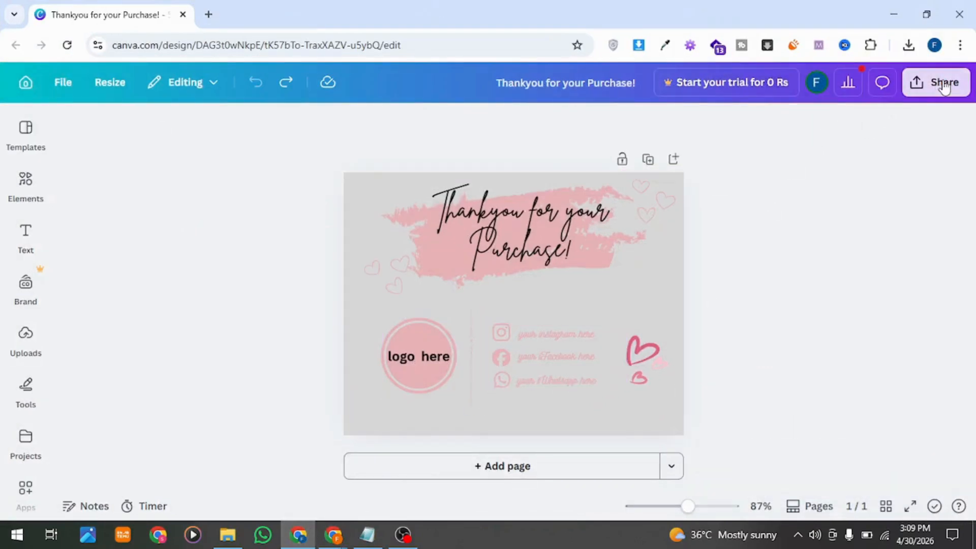
pyautogui.click(233, 330)
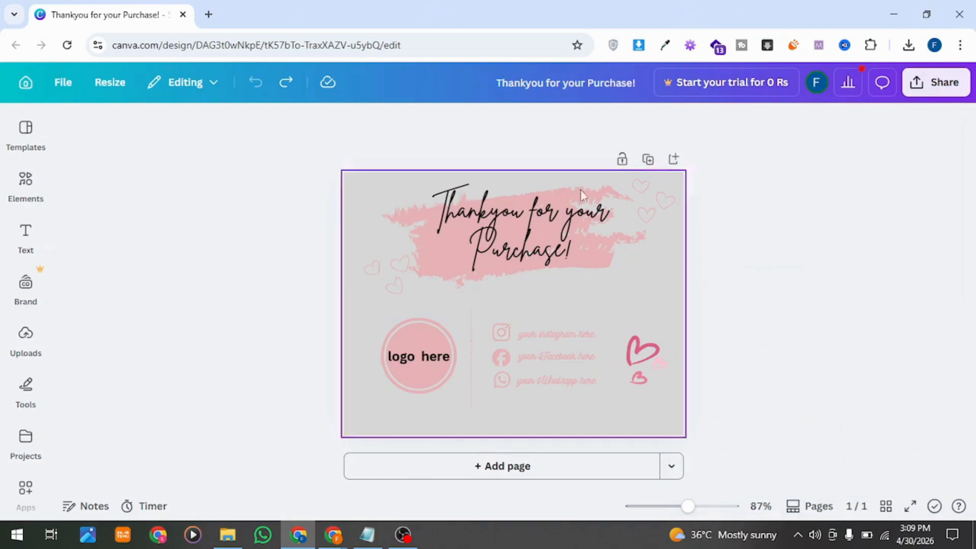
pyautogui.click(896, 9)
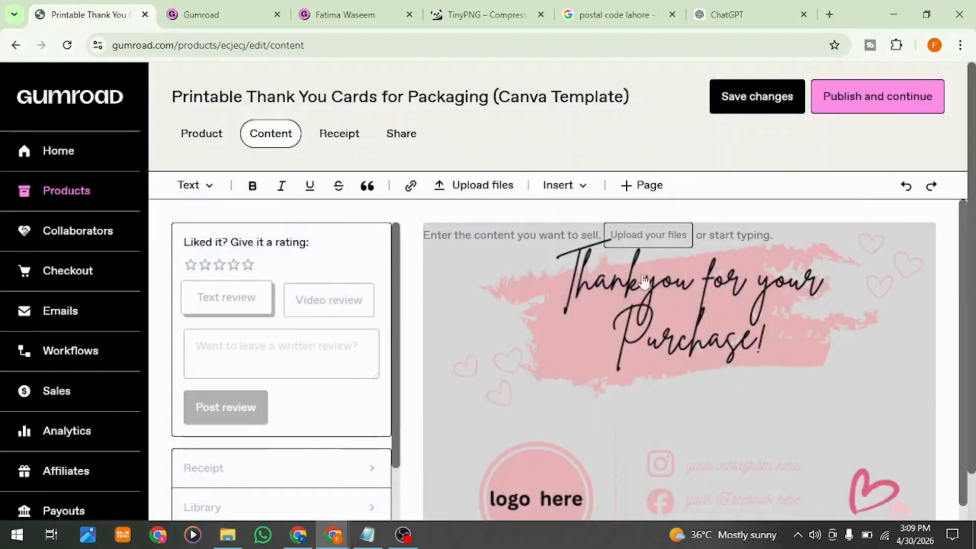
# Step: Review the embedded card image and the rest of the content page, and try to publish the product
pyautogui.scroll(-2, 675, 453)
pyautogui.scroll(2, 592, 288)
pyautogui.click(477, 249)
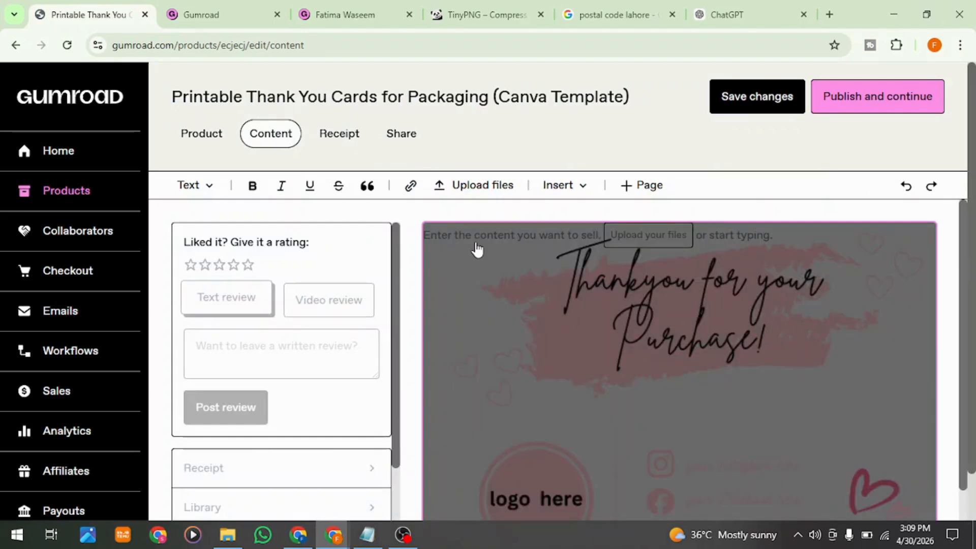
pyautogui.scroll(-2, 331, 376)
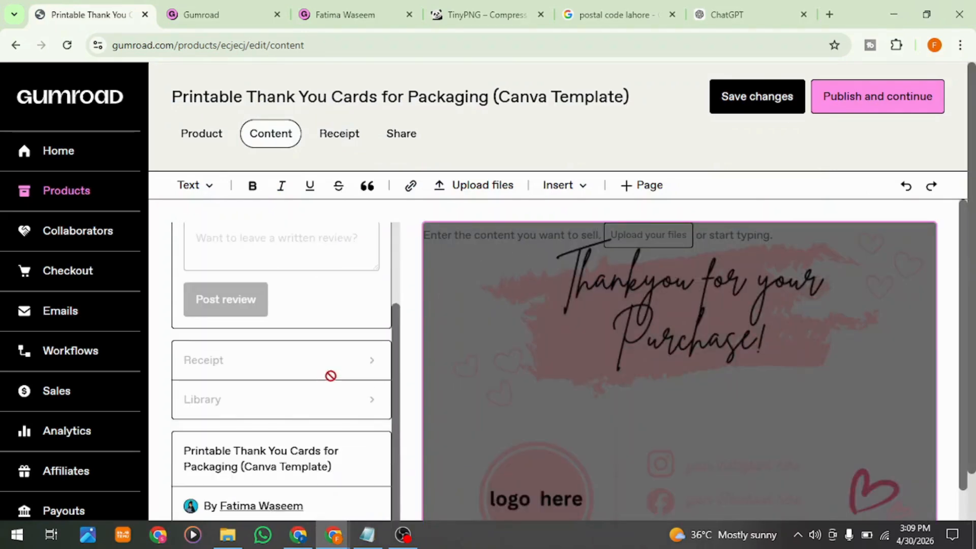
pyautogui.scroll(-4, 332, 383)
pyautogui.scroll(2, 450, 355)
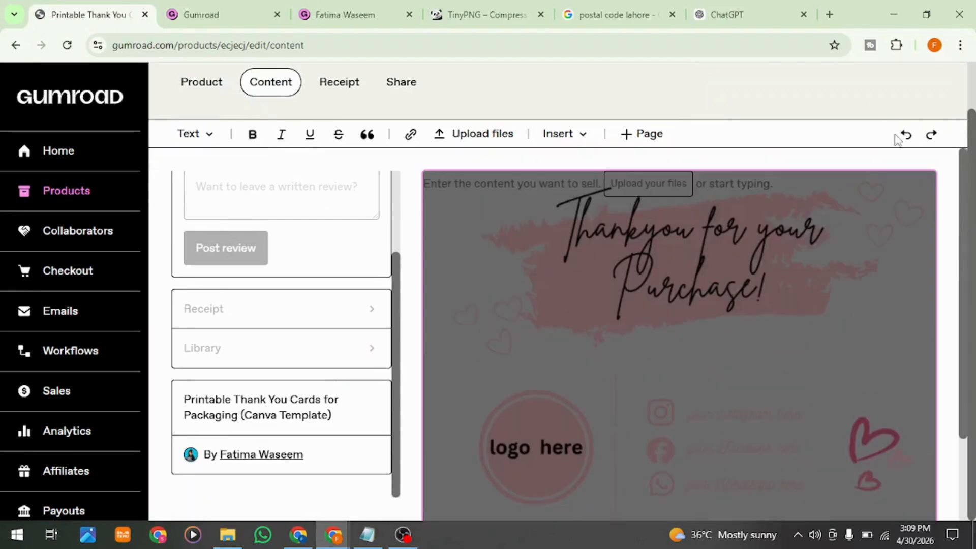
pyautogui.scroll(1, 864, 205)
pyautogui.click(877, 106)
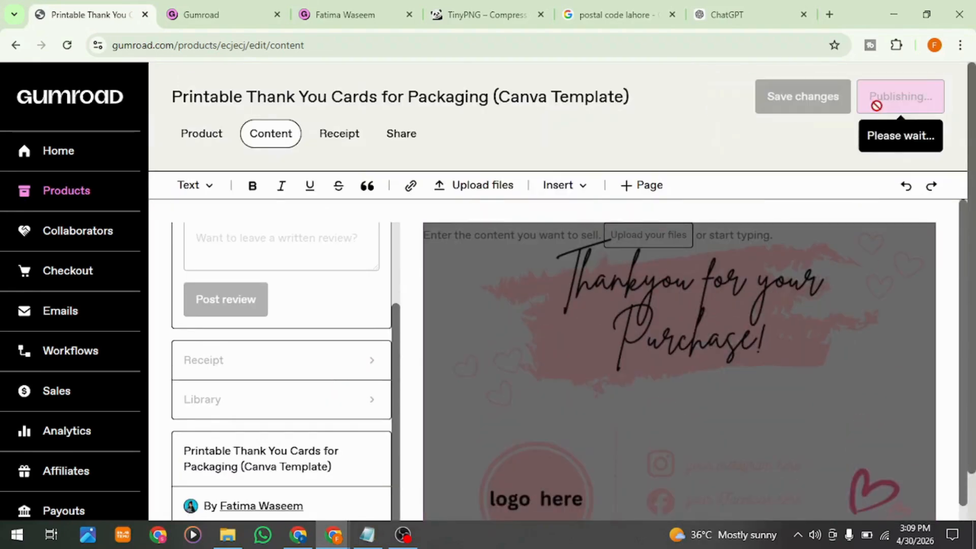
# Step: Try out the receipt's button text and custom message with the letter "m", and clear both again
pyautogui.click(348, 145)
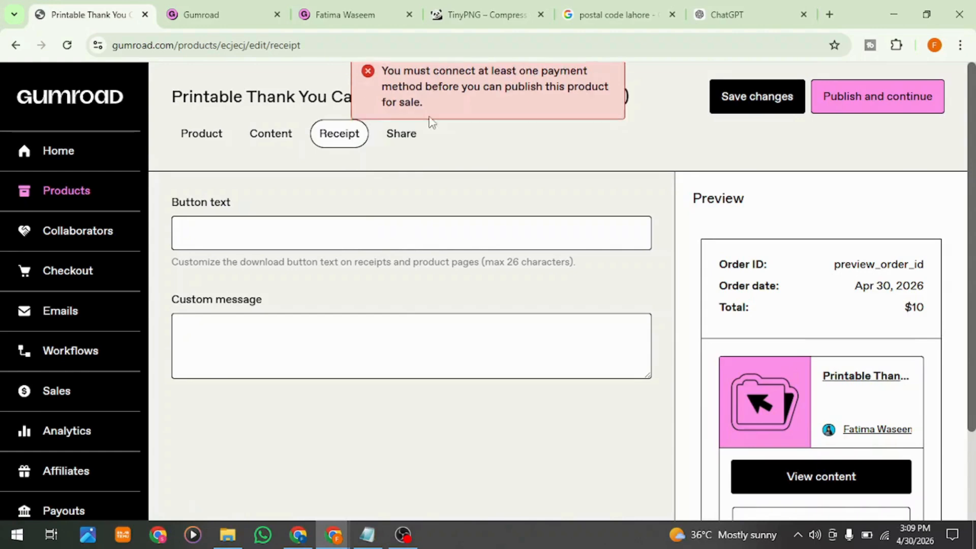
pyautogui.scroll(-2, 431, 304)
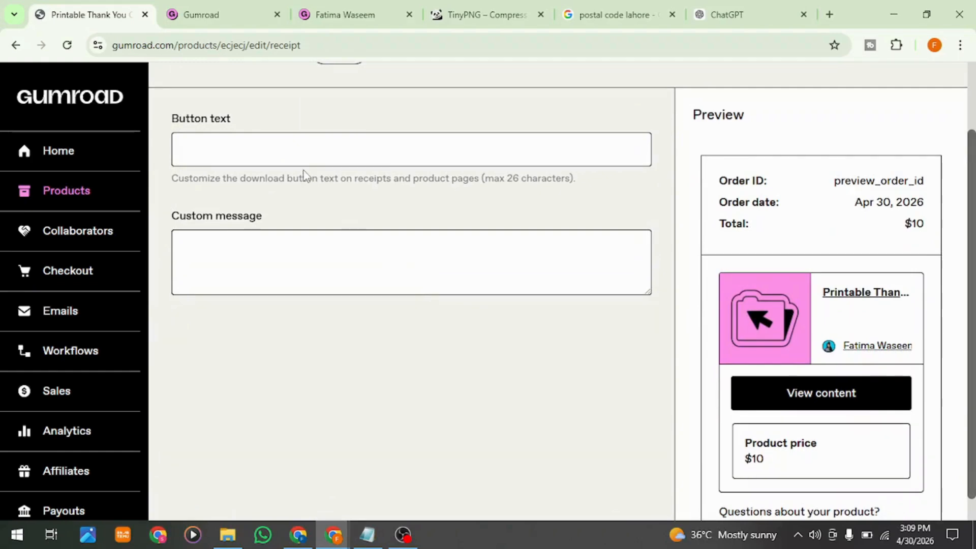
pyautogui.click(339, 139)
pyautogui.write('m')
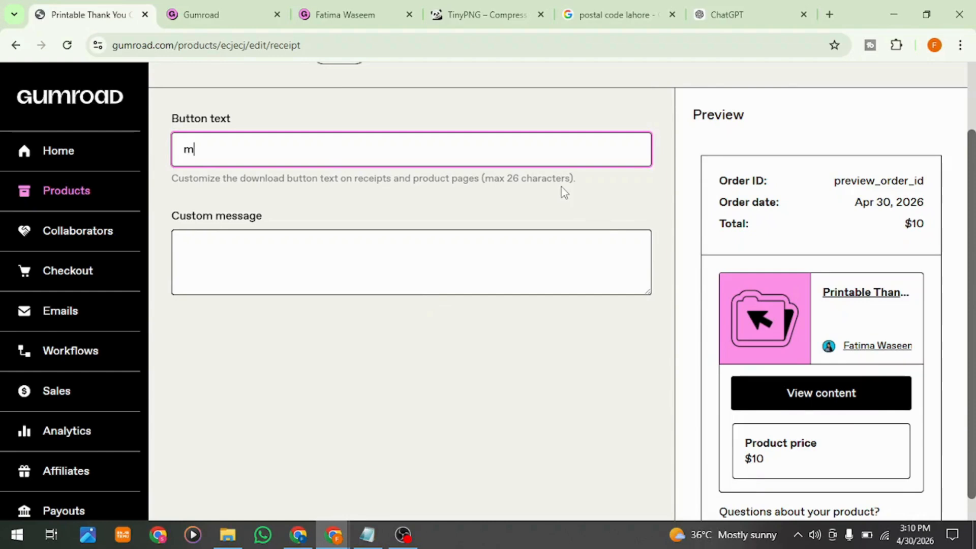
pyautogui.press('BackSpace')
pyautogui.press('BackSpace')
pyautogui.click(458, 246)
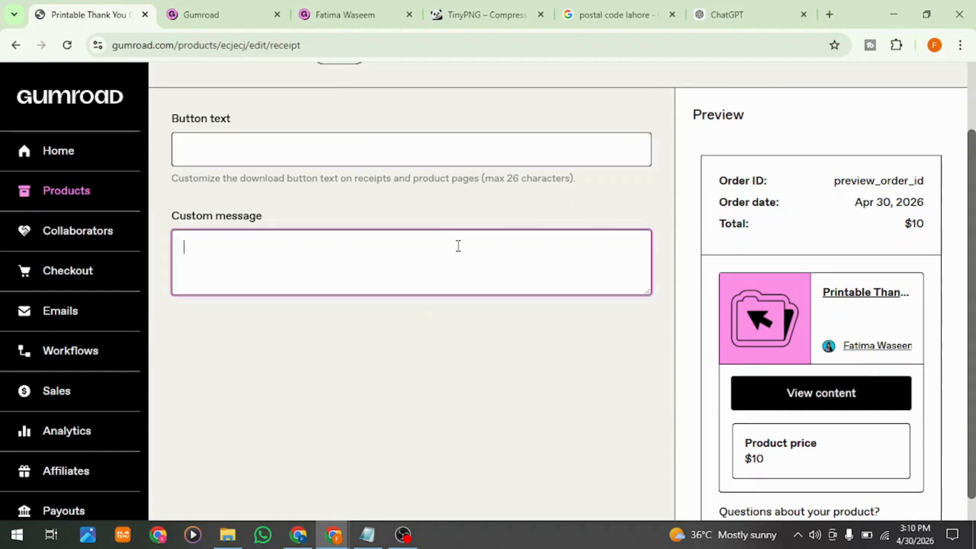
pyautogui.write('m')
pyautogui.scroll(-1, 458, 245)
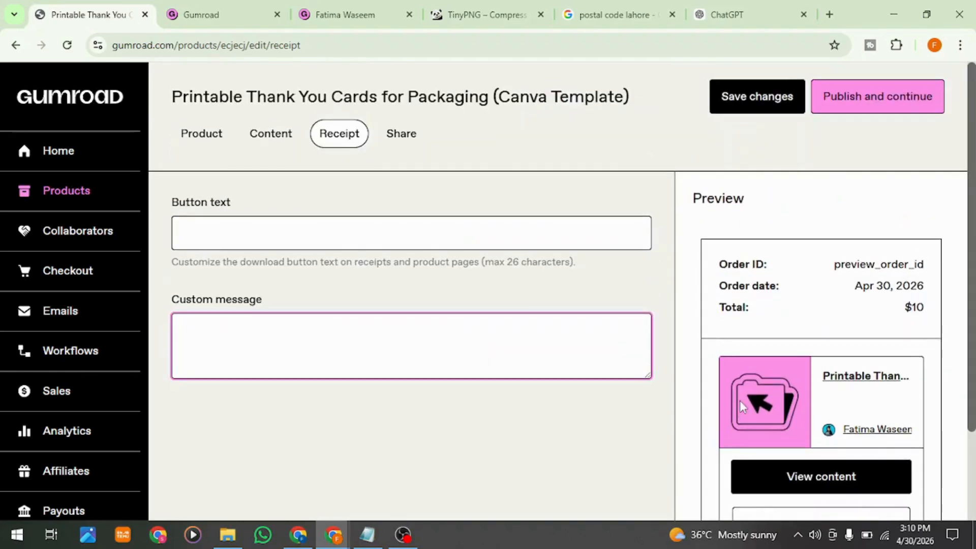
# Step: Check the product's Share section, and look over the Sales page and the Analytics page down to its referrers and locations
pyautogui.click(411, 137)
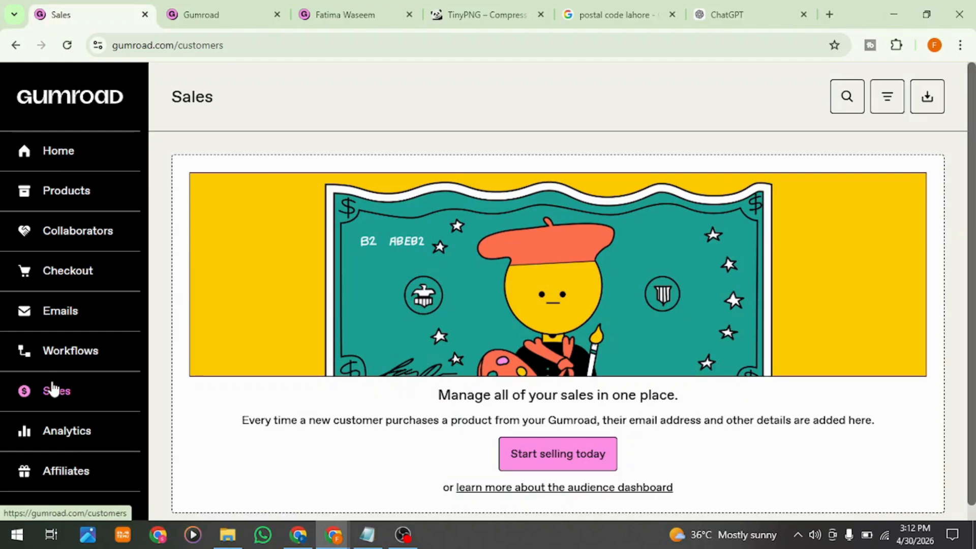
pyautogui.scroll(-1, 646, 331)
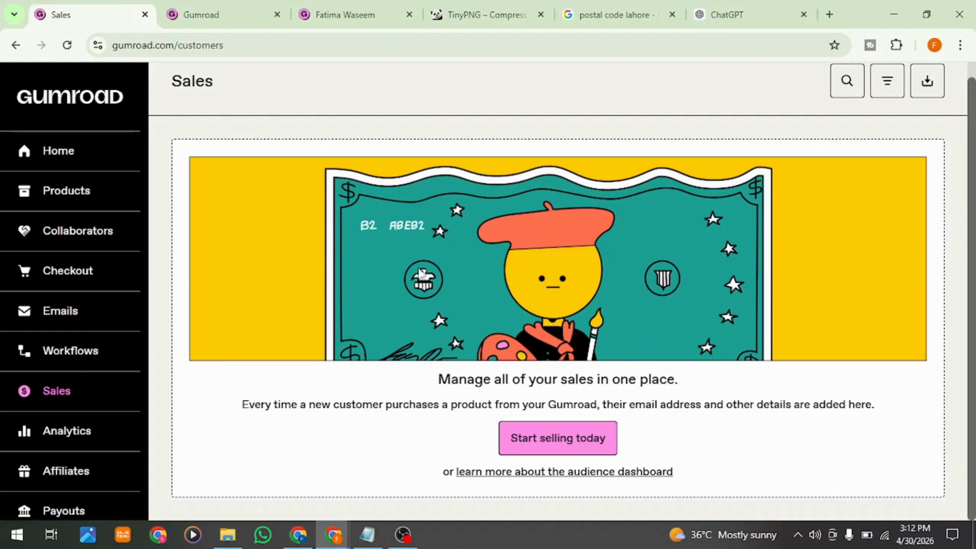
pyautogui.click(75, 452)
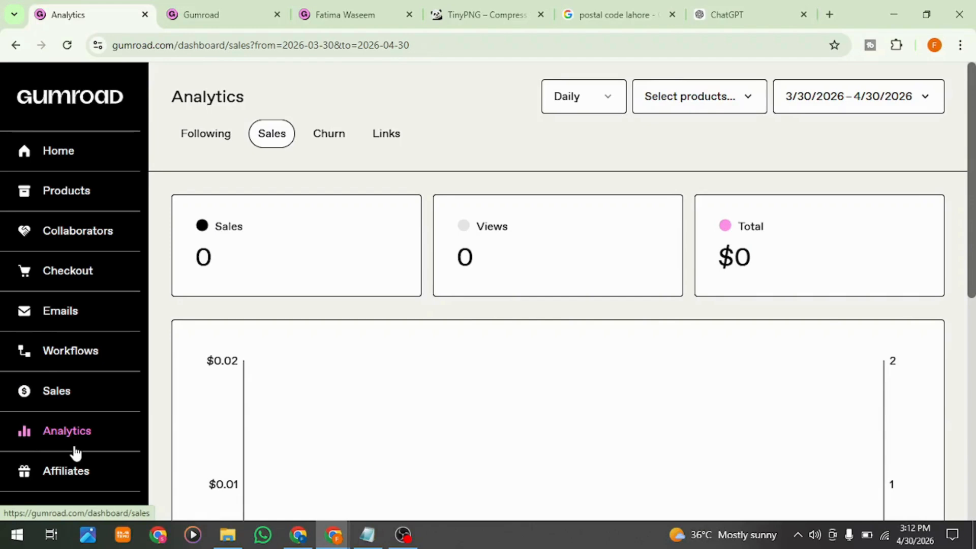
pyautogui.scroll(-8, 445, 452)
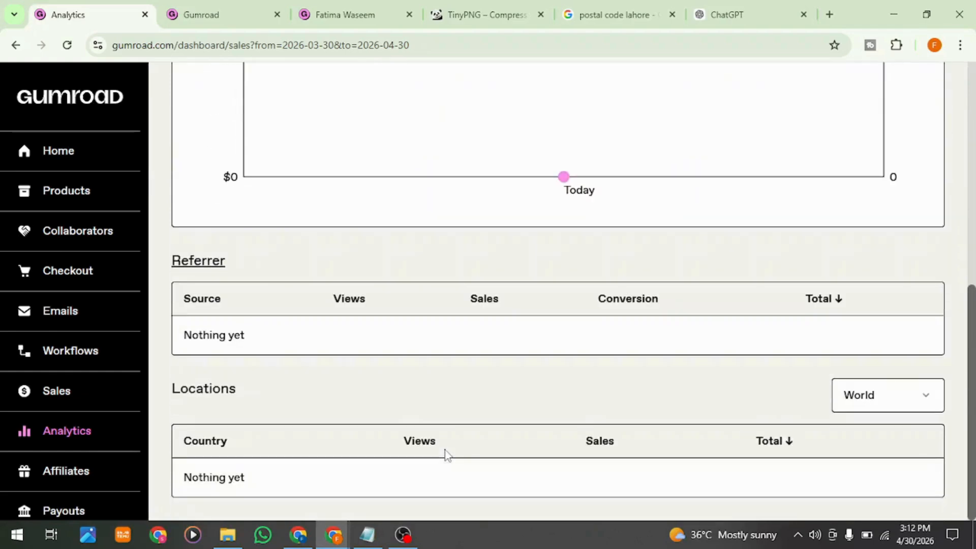